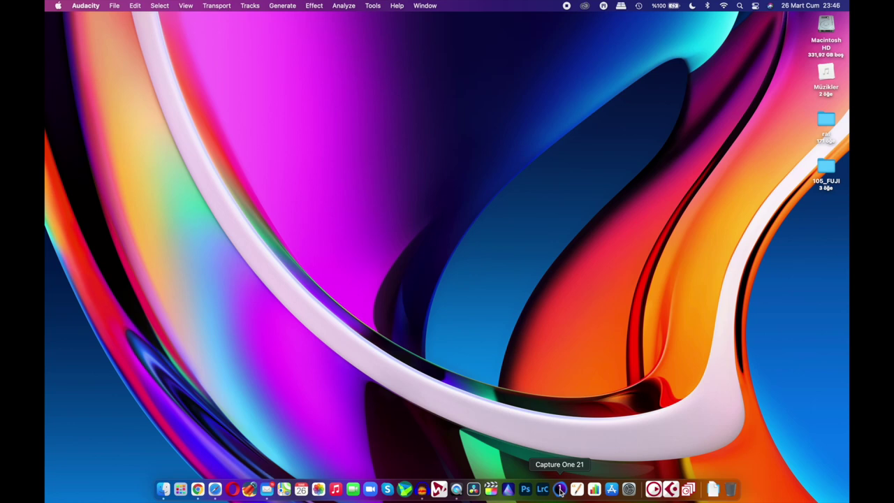
Step: Launch Capture One 21 from the Dock to bring up its Recents start window
left_click(560, 490)
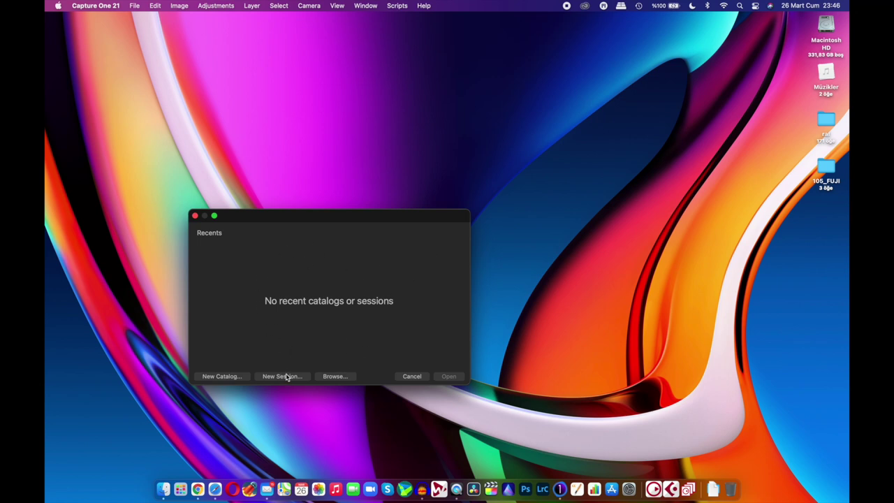
mouse_move(282, 377)
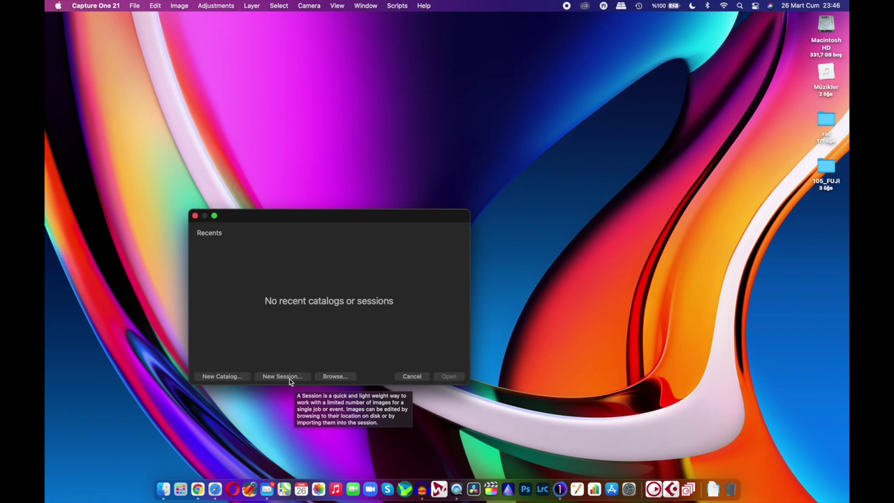
Step: Create a new session named 'cap.0ne tanıtım' stored in the Pictures folder
left_click(289, 378)
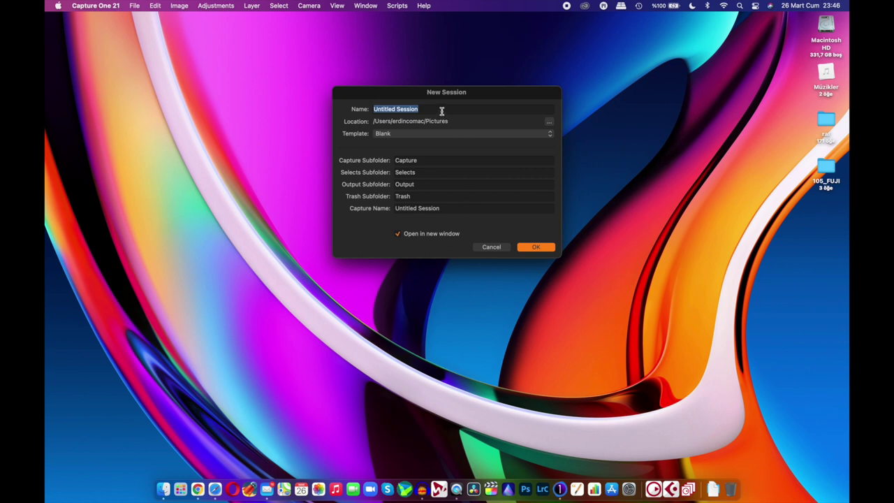
type("cap.0n")
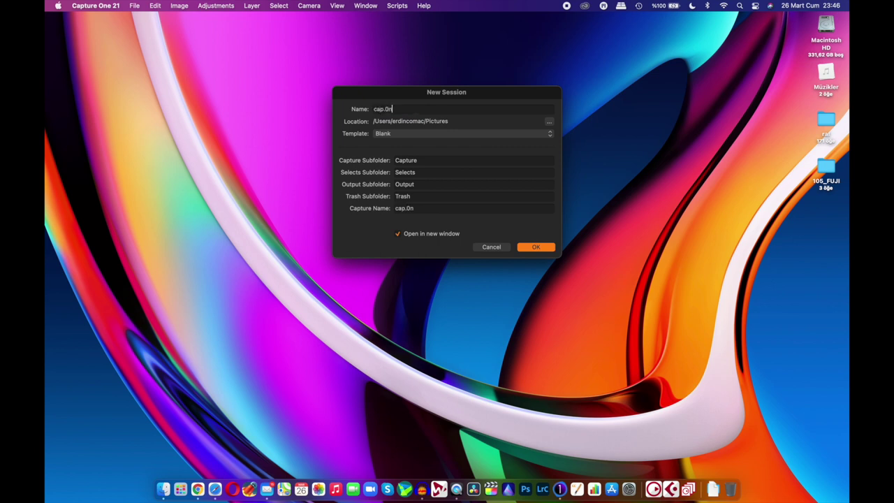
type("e tanıtım")
left_click(549, 123)
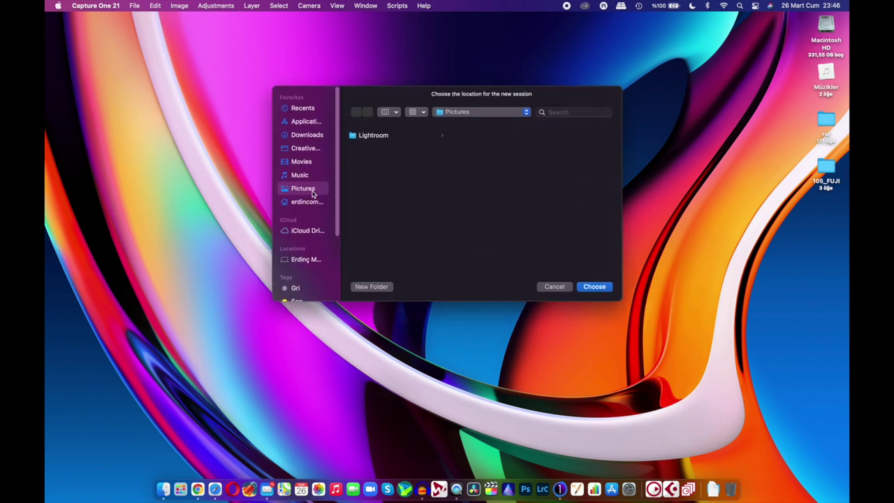
left_click(595, 286)
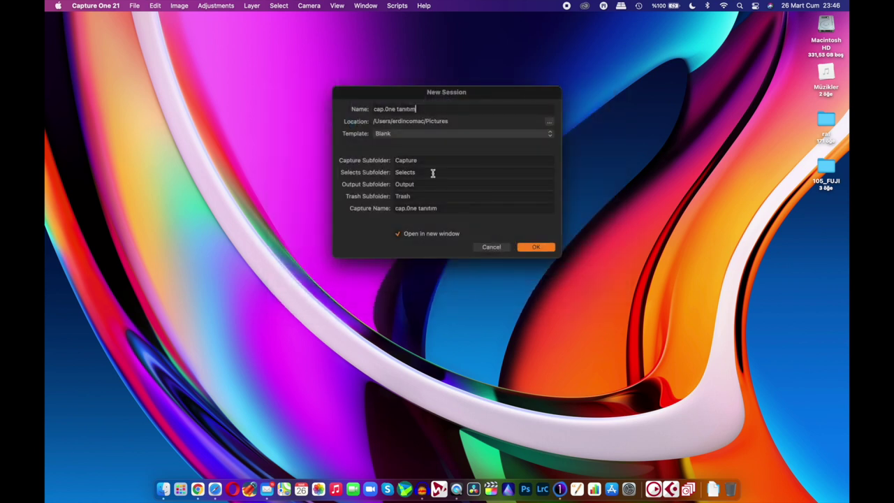
left_click(542, 250)
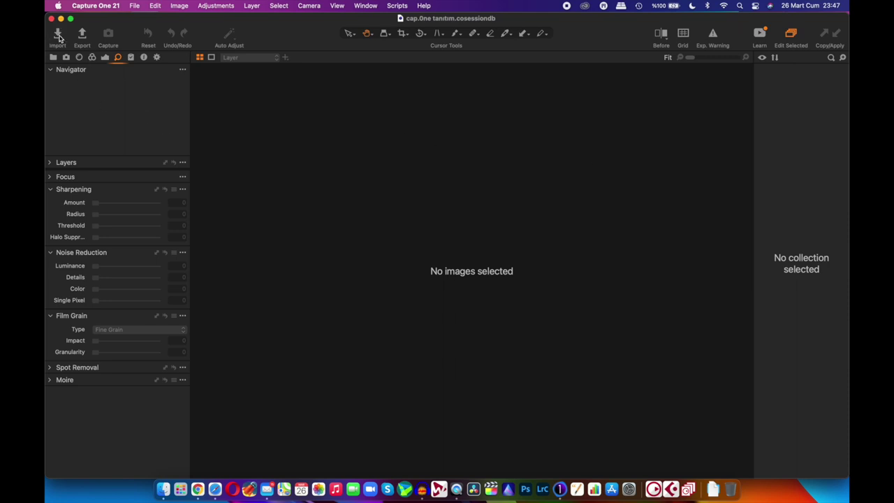
Step: Choose the Desktop 'raf' folder as the import source
left_click(59, 35)
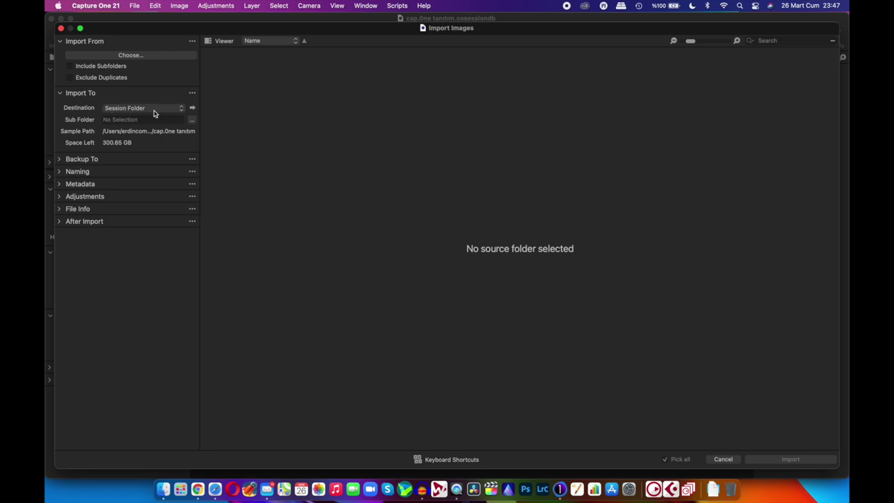
left_click(143, 57)
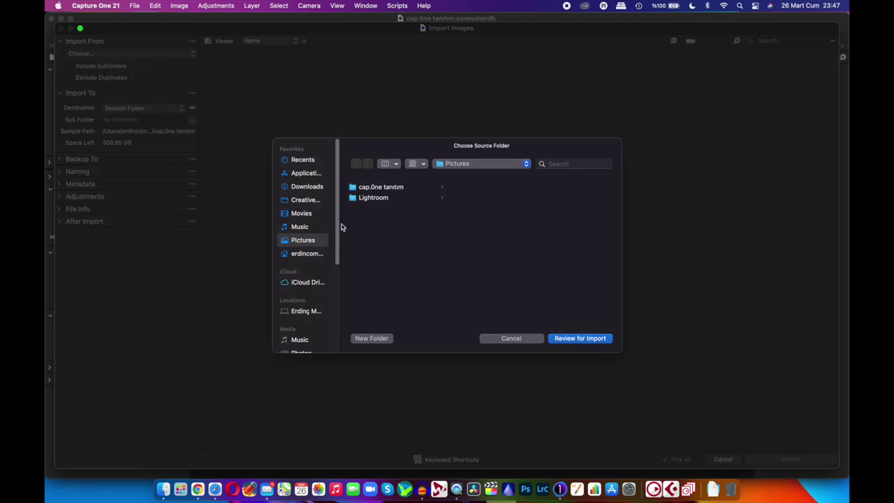
left_click(297, 253)
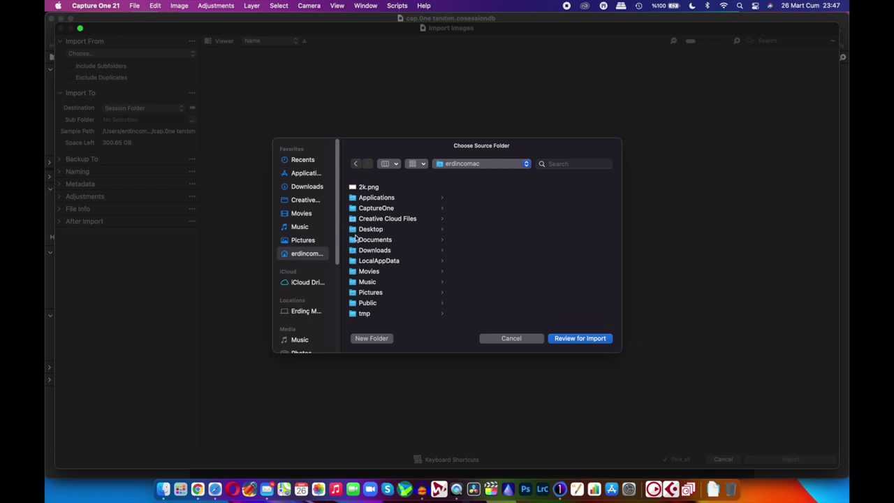
left_click(356, 231)
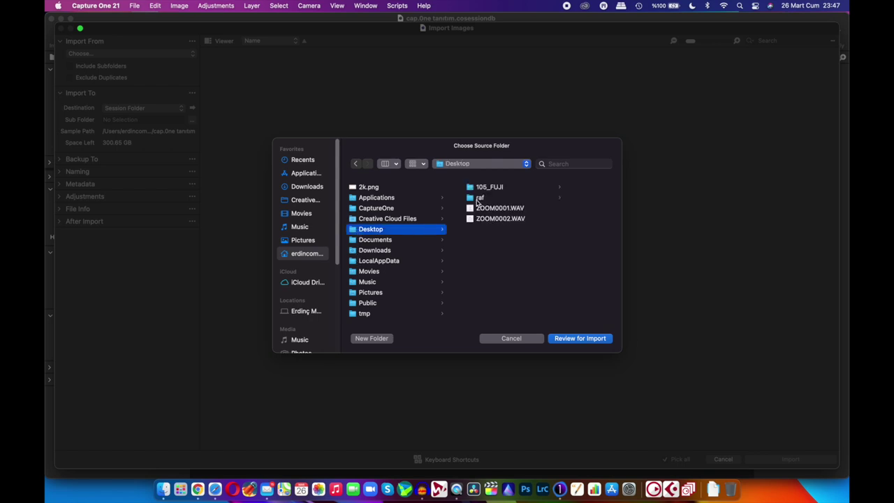
left_click(478, 200)
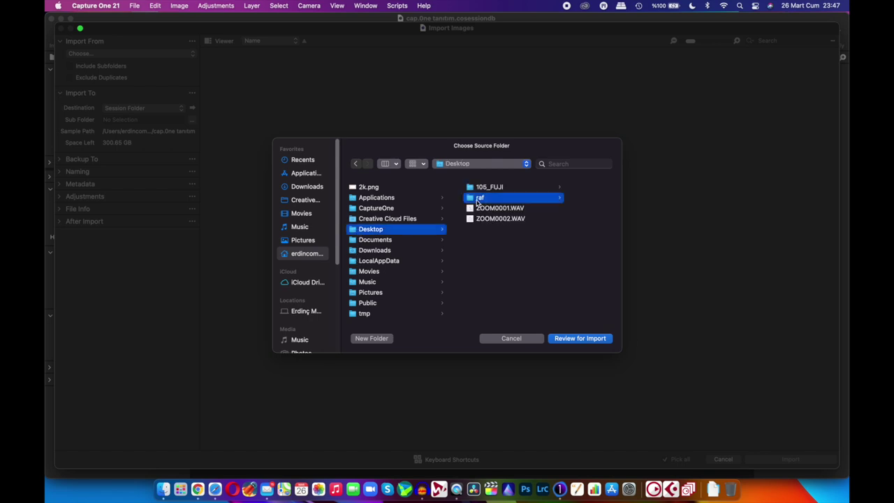
left_click(579, 339)
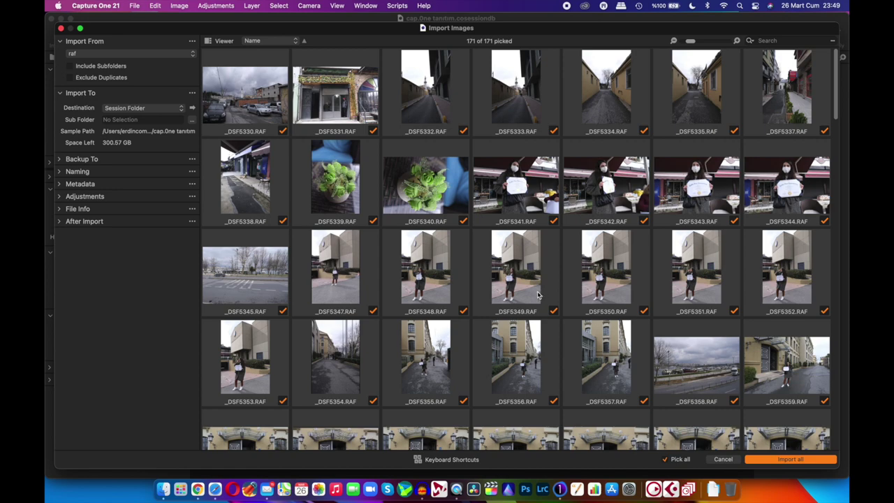
Step: Scroll through the 171 raf thumbnails to review them before importing
scroll(551, 295, "down", 5)
scroll(537, 296, "down", 5)
scroll(534, 296, "down", 5)
scroll(533, 296, "down", 5)
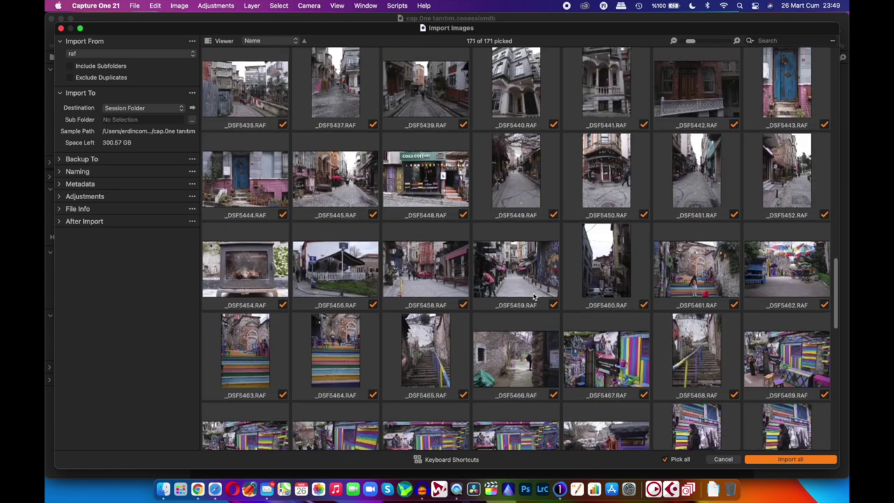
scroll(533, 296, "down", 5)
scroll(534, 296, "down", 2)
scroll(534, 296, "up", 5)
scroll(510, 283, "up", 5)
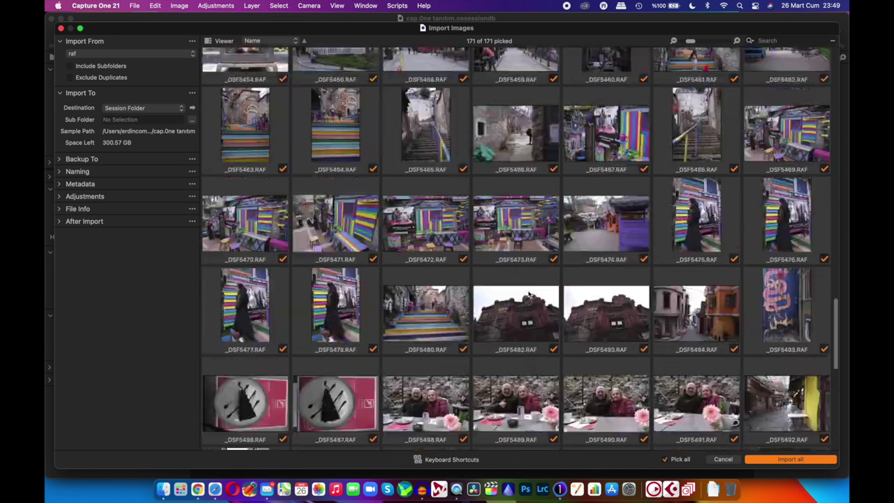
scroll(489, 269, "up", 5)
scroll(461, 245, "up", 3)
scroll(363, 182, "up", 2)
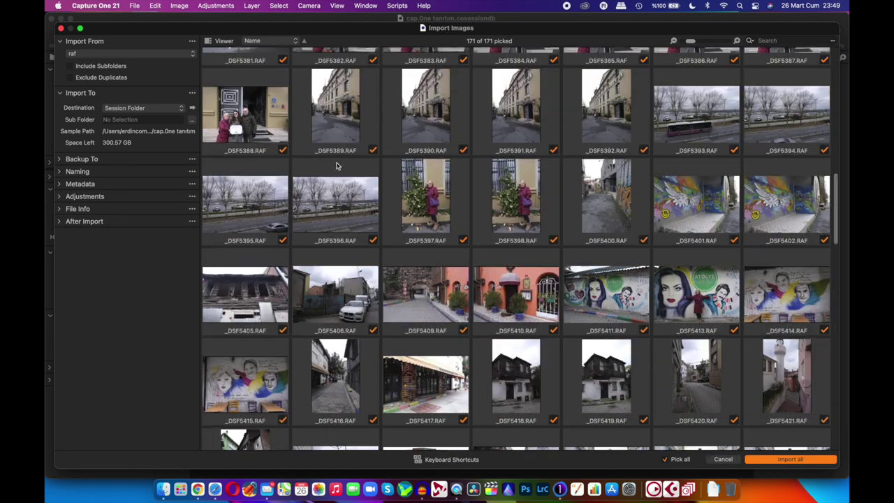
scroll(350, 182, "down", 5)
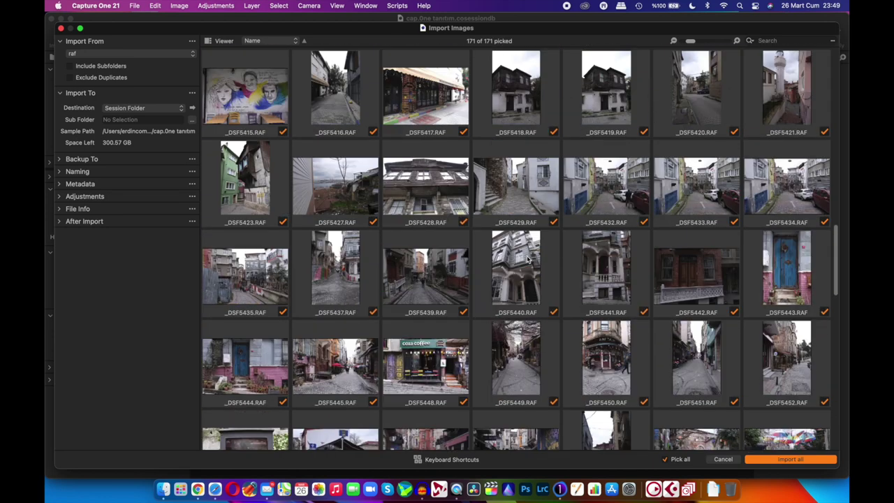
scroll(440, 223, "down", 5)
scroll(528, 259, "down", 5)
scroll(528, 259, "down", 5)
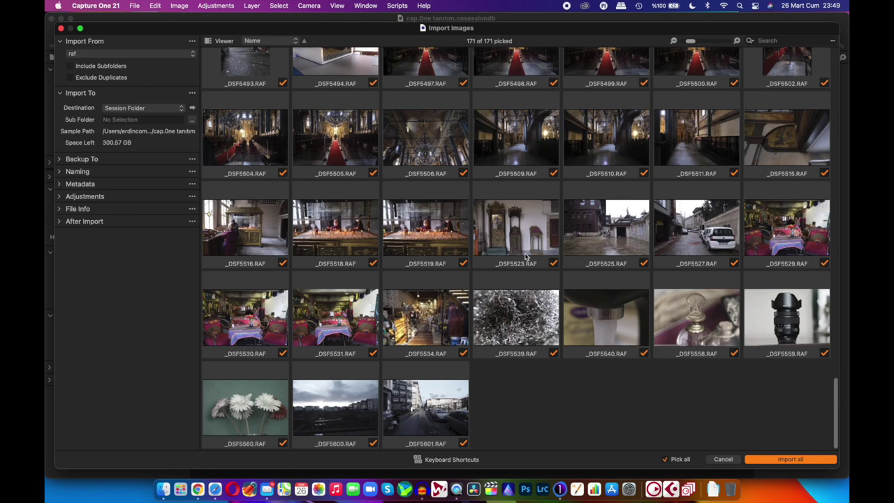
scroll(527, 260, "up", 5)
scroll(527, 261, "down", 5)
Step: Import all 171 photos and show the Lens tools with the XF16mmF1.4 R profile
left_click(821, 461)
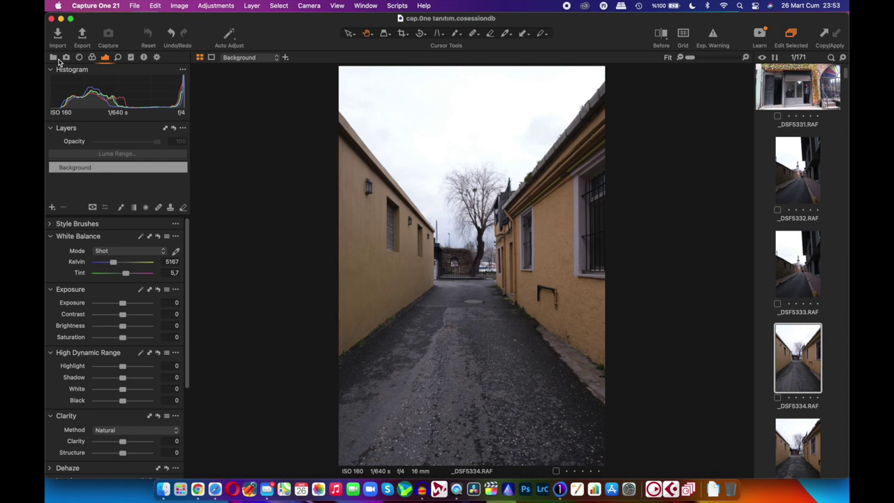
left_click(53, 59)
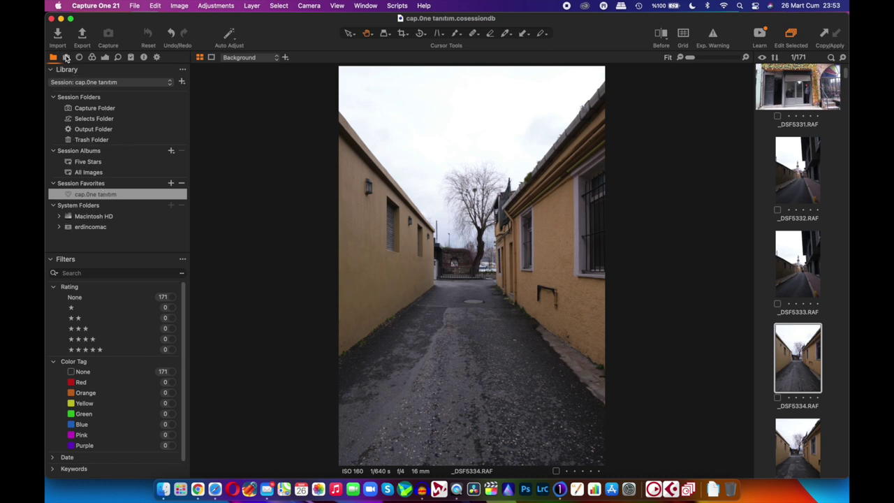
left_click(67, 57)
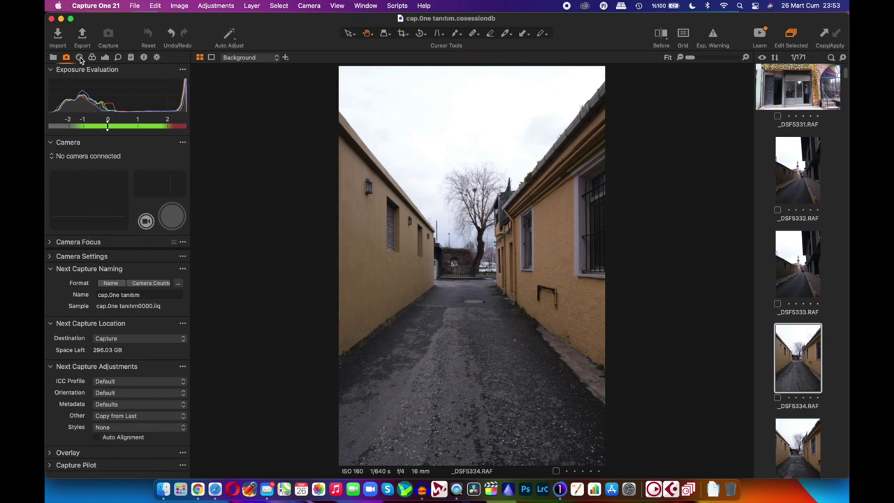
left_click(80, 57)
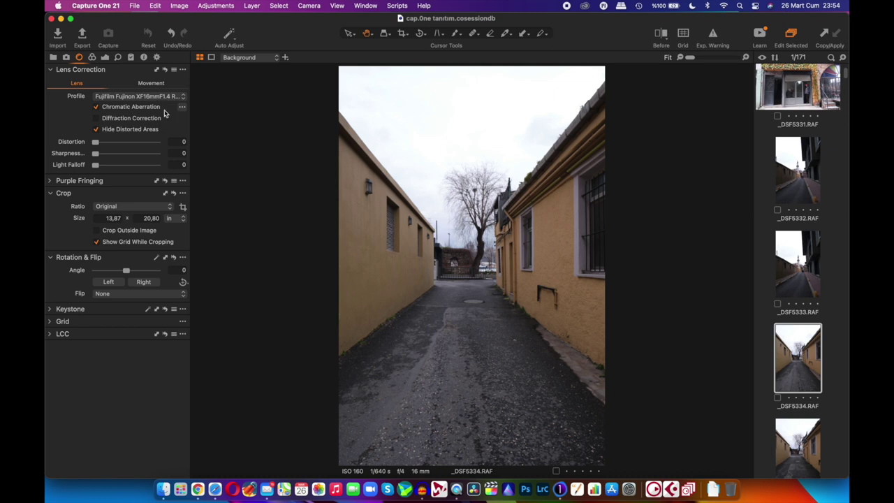
left_click(96, 119)
left_click(50, 182)
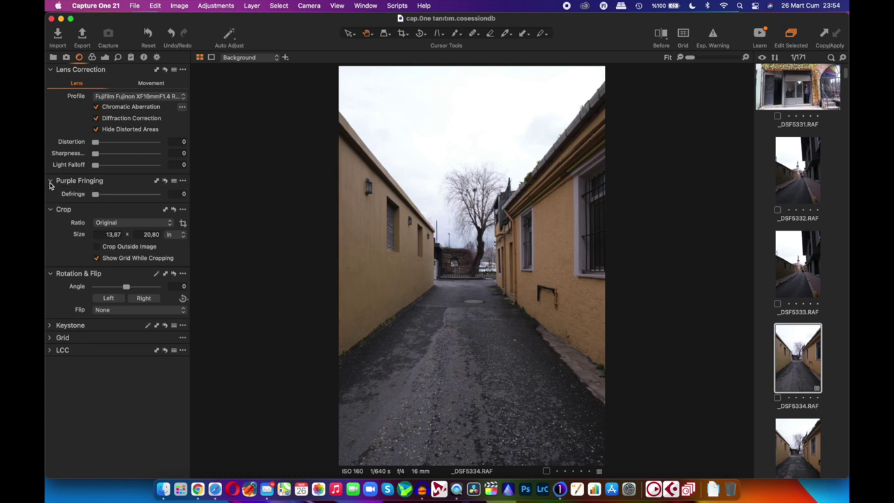
left_click(50, 181)
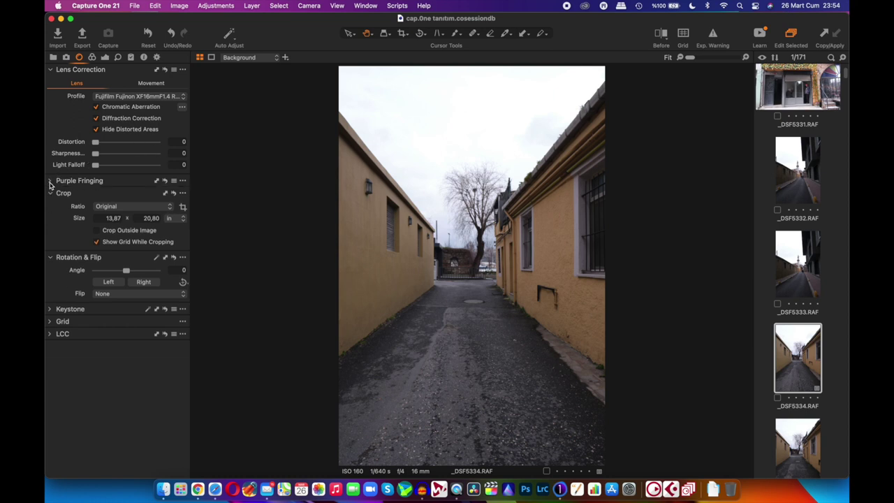
left_click(97, 118)
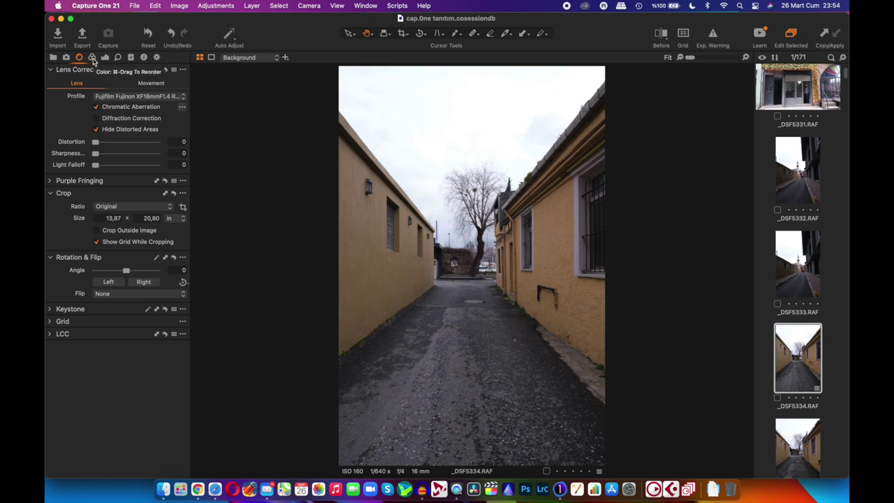
Step: Apply the Fujifilm X-T4 Generic ICC profile with the Auto curve, then show exposure tools
left_click(92, 58)
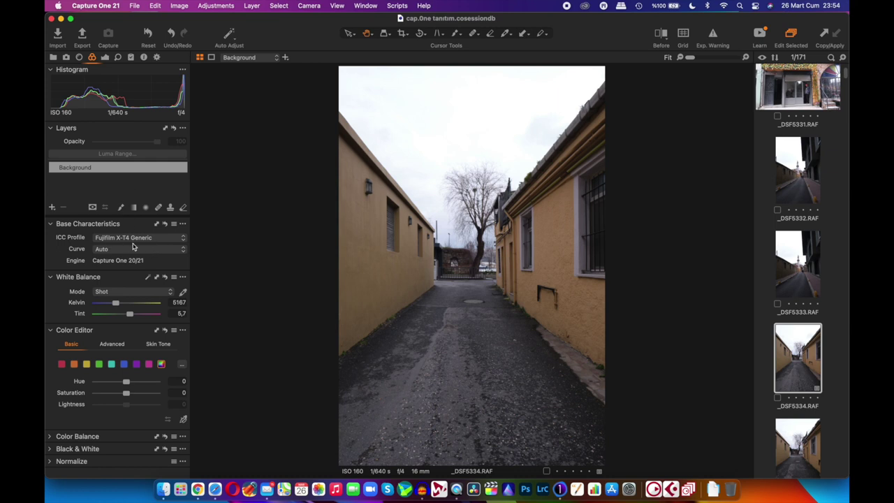
left_click(172, 238)
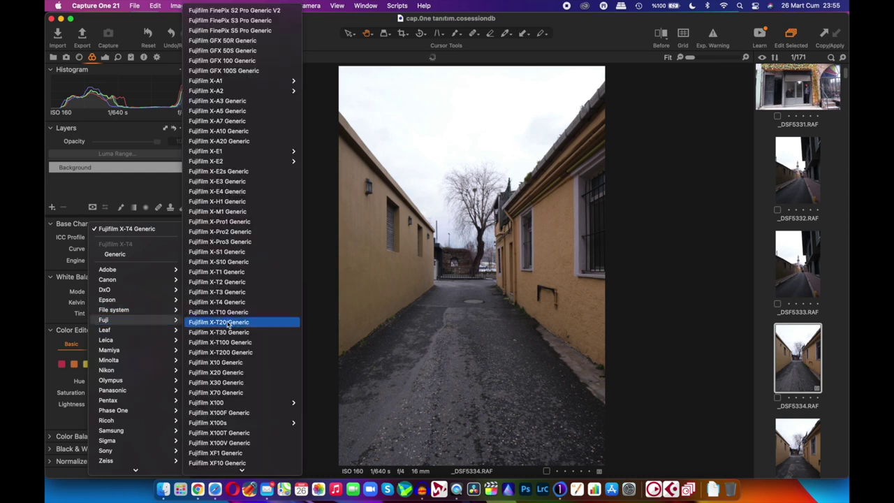
mouse_move(103, 320)
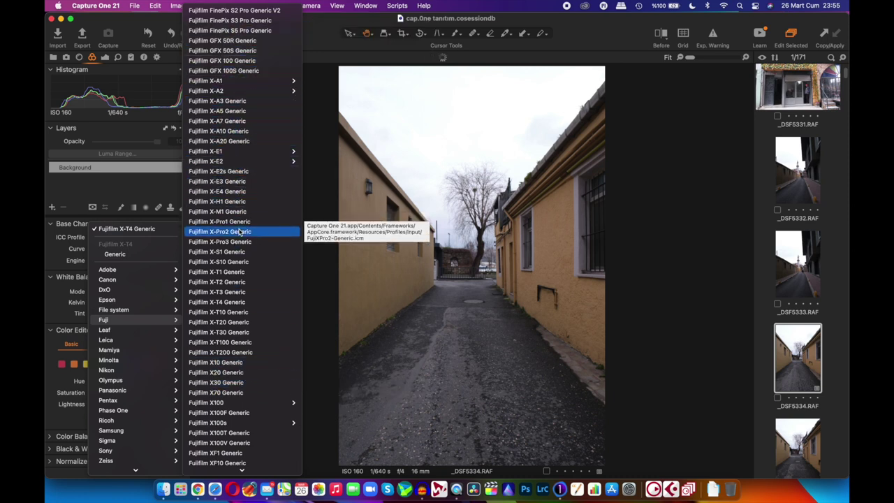
left_click(218, 306)
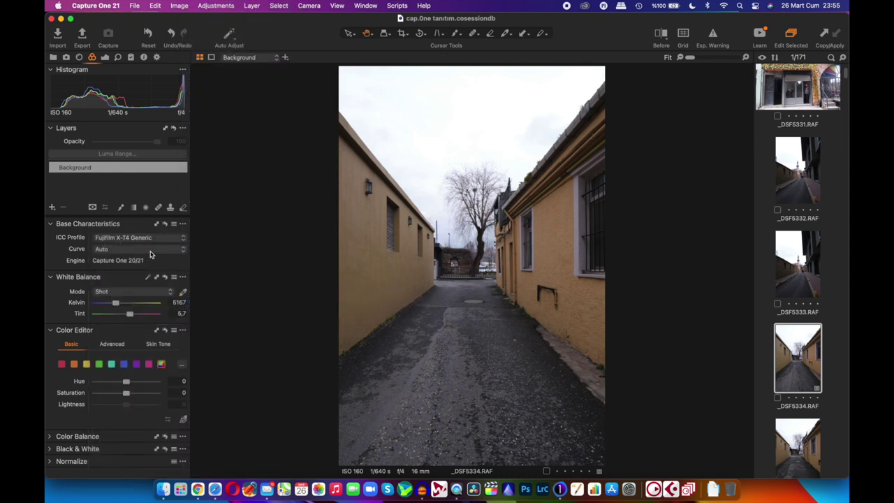
left_click(150, 252)
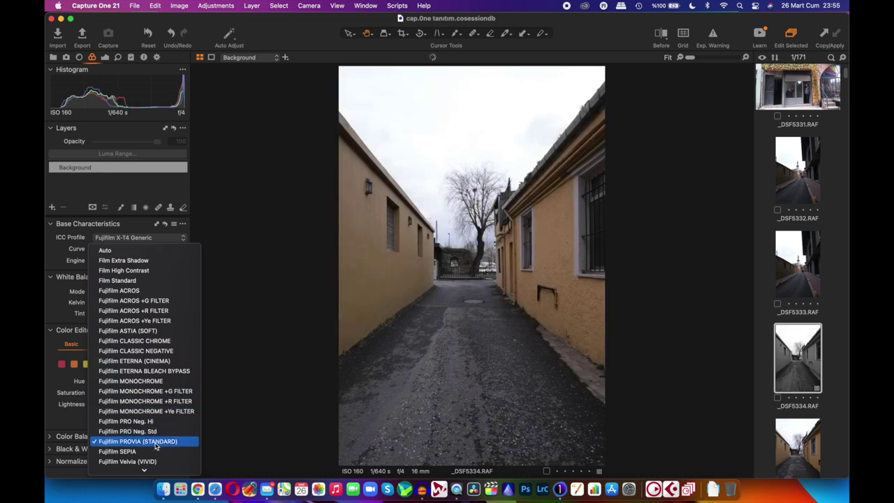
left_click(148, 239)
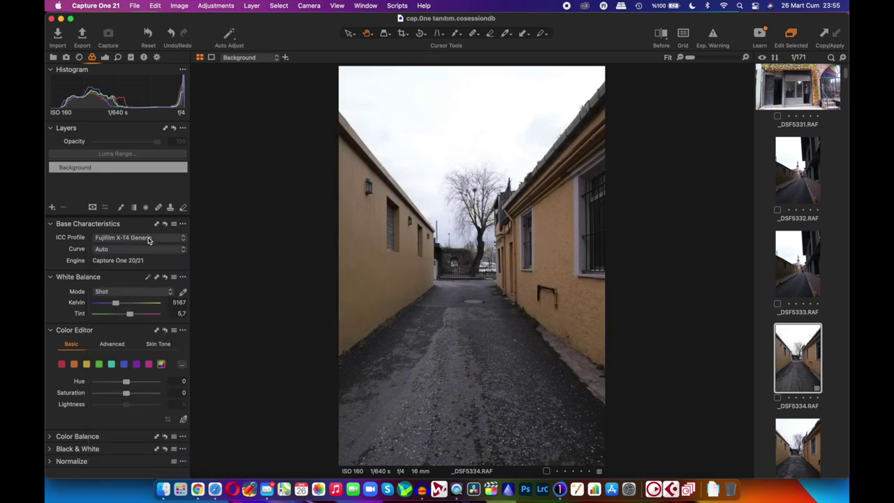
left_click(104, 58)
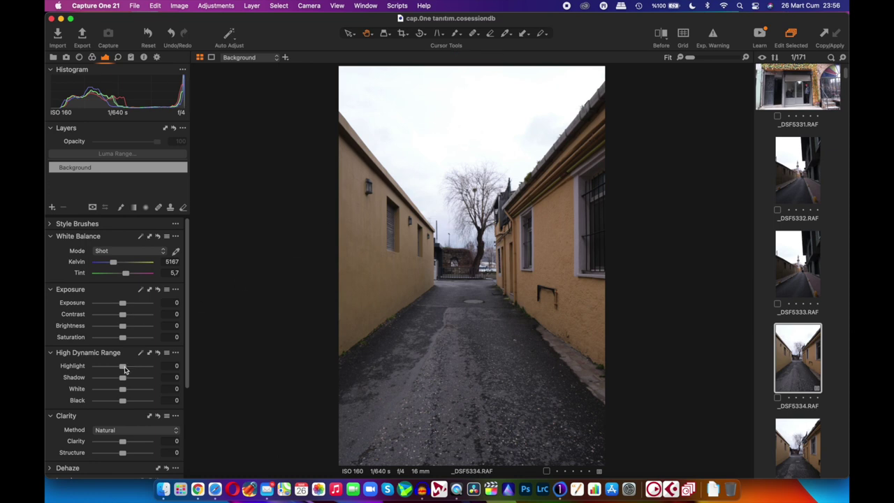
Step: Set the alley photo's HDR Highlight to -100, then open waterfront photo _DSF5394
left_click(124, 368)
left_click_drag(122, 367, 46, 369)
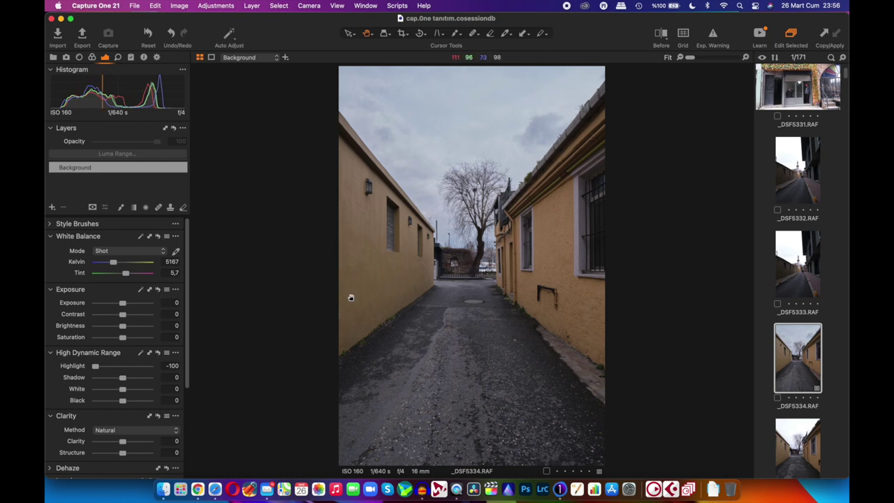
scroll(801, 385, "down", 10)
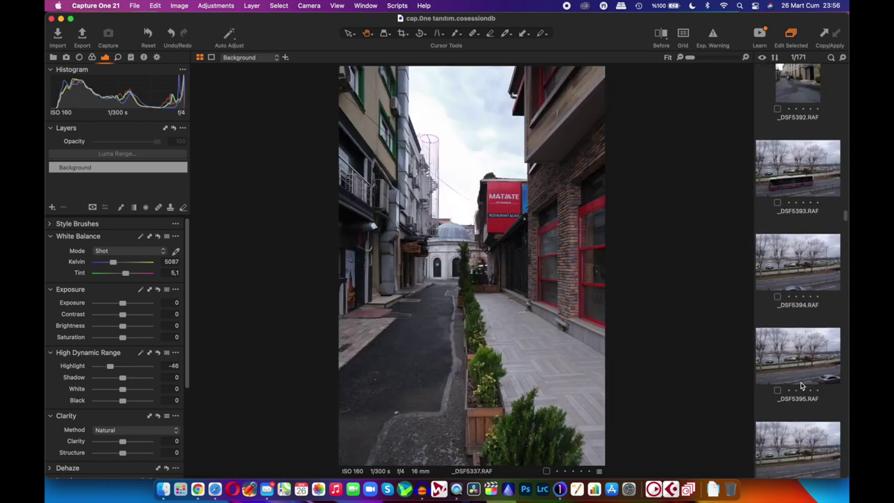
left_click(794, 279)
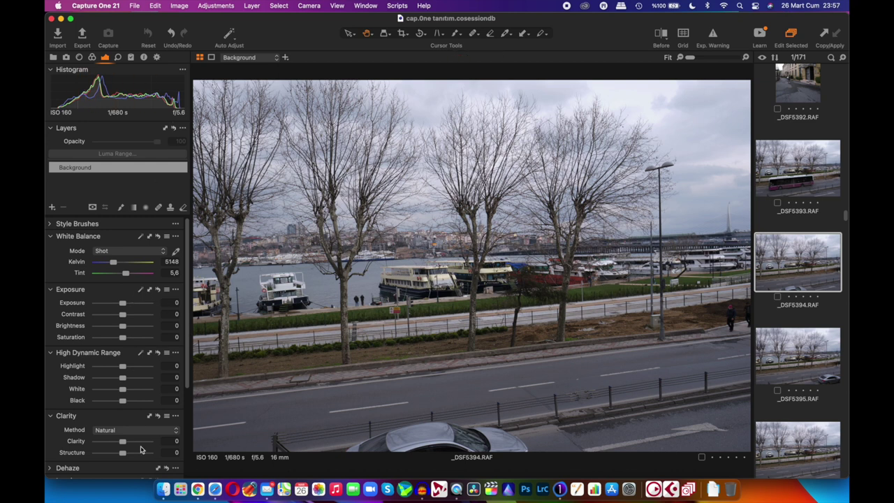
Step: Auto-adjust Levels on the waterfront photo, giving black point 7 and white point 243
scroll(143, 392, "down", 1)
scroll(143, 393, "down", 3)
scroll(143, 392, "down", 3)
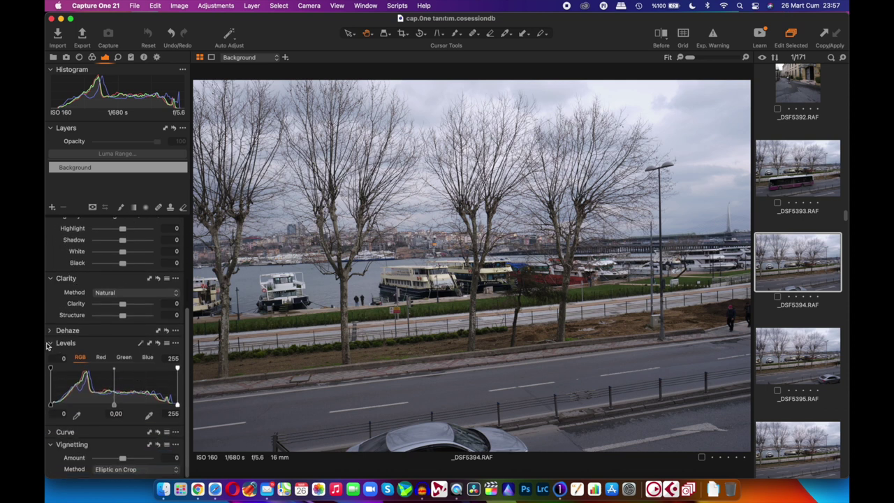
left_click(52, 342)
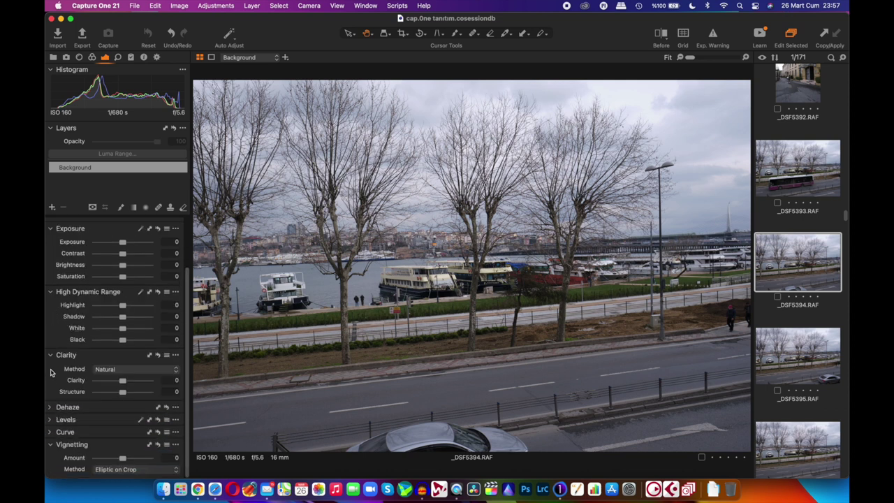
left_click(50, 419)
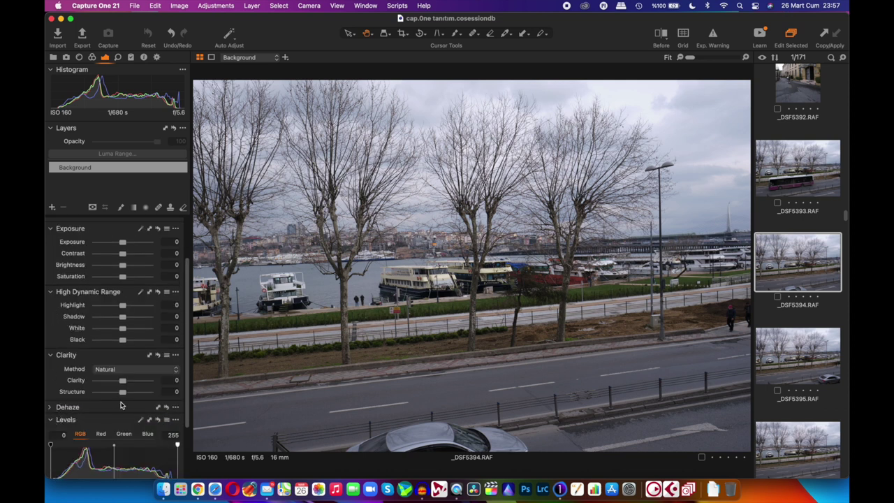
scroll(122, 402, "down", 3)
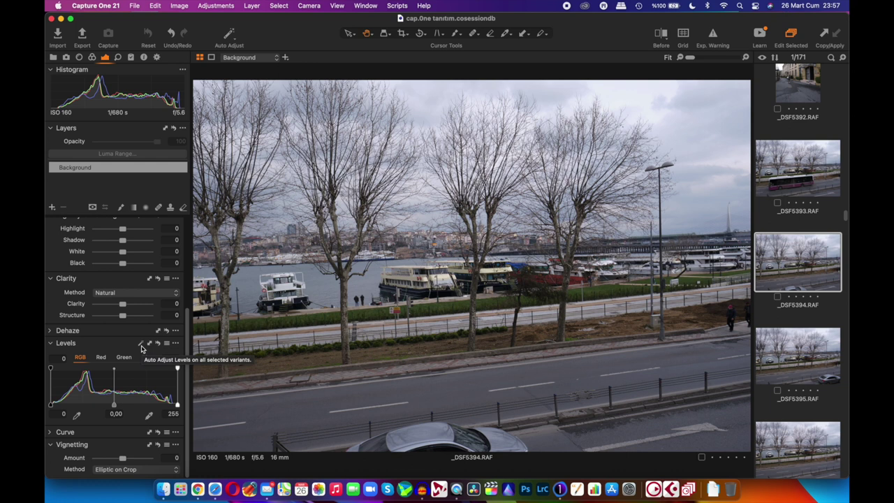
left_click(141, 348)
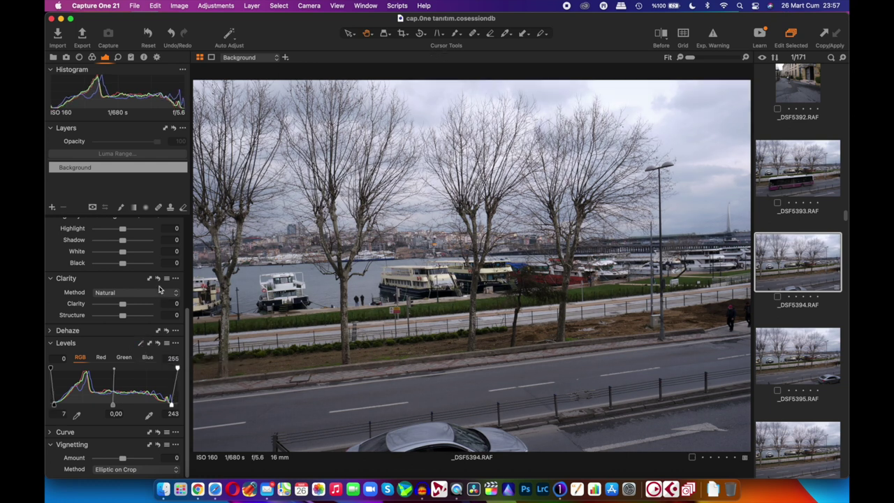
scroll(140, 352, "up", 5)
scroll(133, 363, "up", 3)
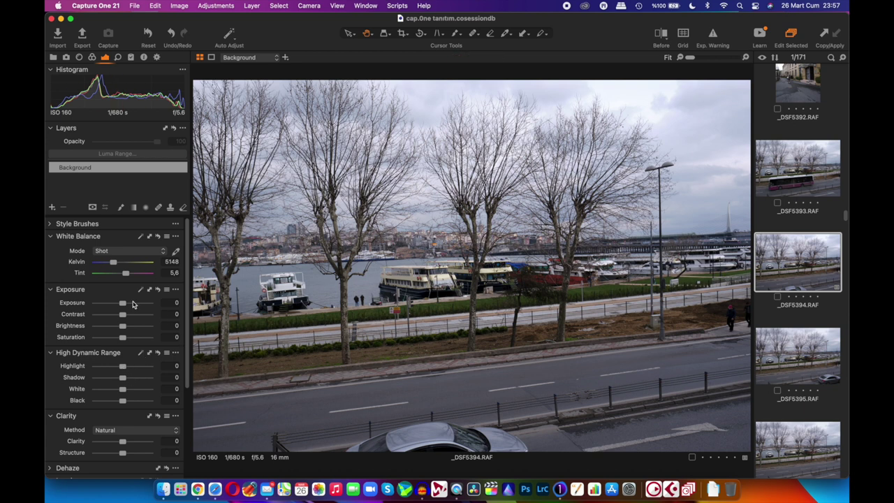
Step: Try several exposure amounts on the waterfront photo, leaving exposure at 0
mouse_move(124, 305)
left_mouse_down()
mouse_move(138, 307)
mouse_move(123, 305)
left_mouse_up()
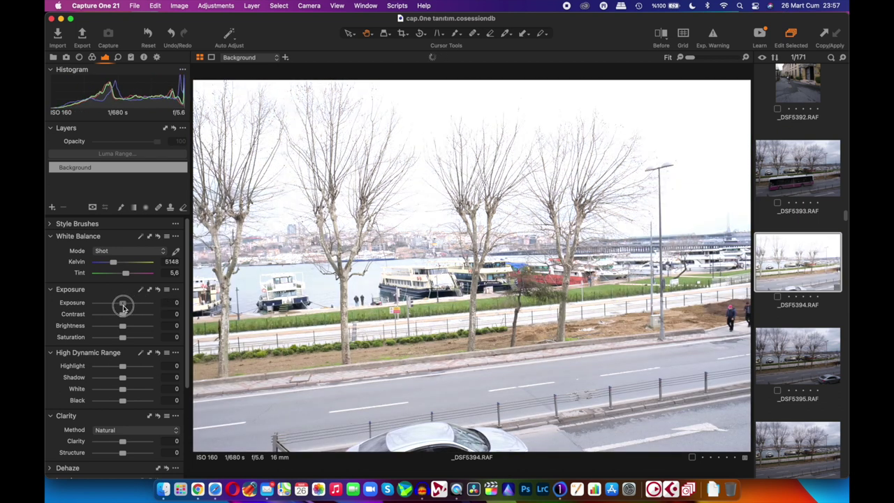
double_click(123, 304)
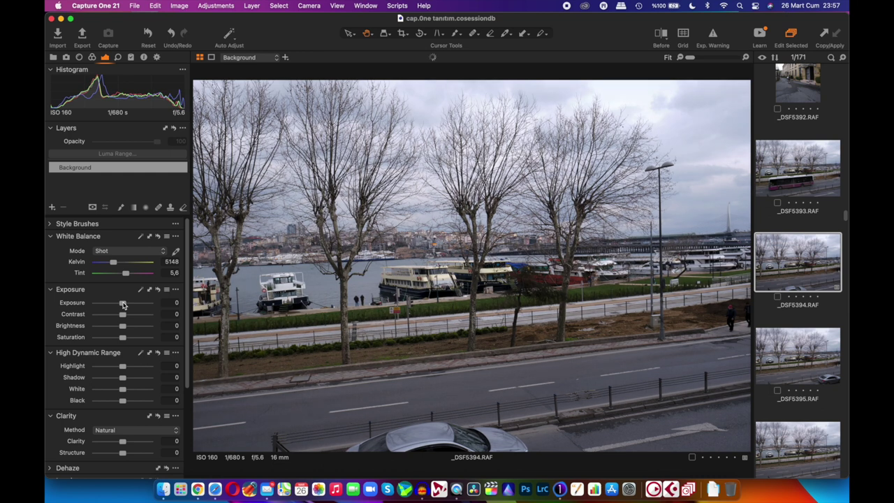
left_click_drag(123, 306, 211, 309)
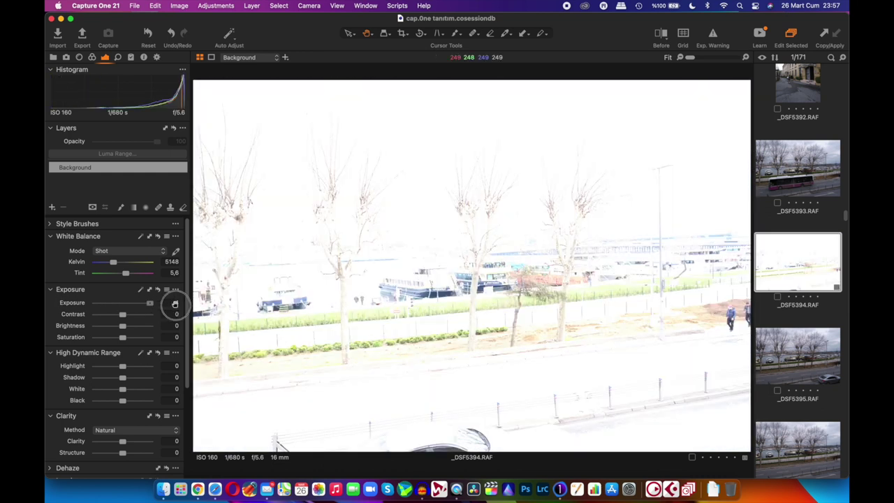
mouse_move(211, 310)
left_mouse_down()
mouse_move(122, 312)
mouse_move(145, 314)
mouse_move(104, 303)
left_mouse_up()
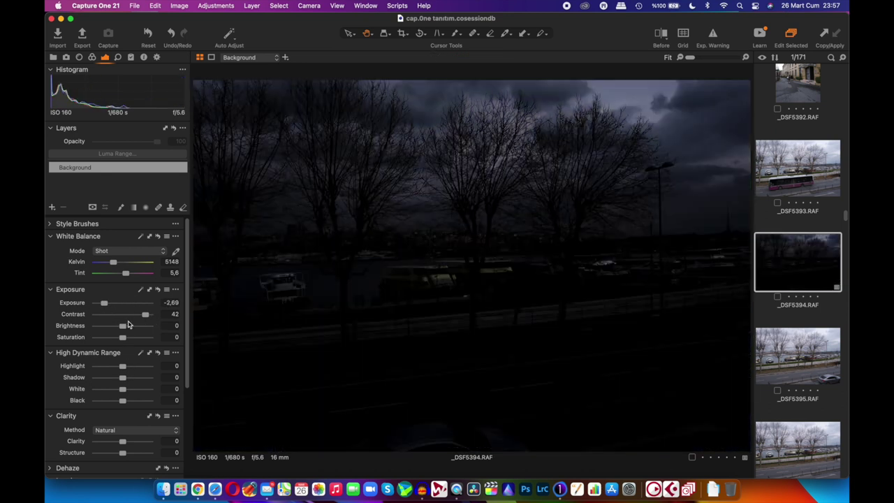
left_click(148, 33)
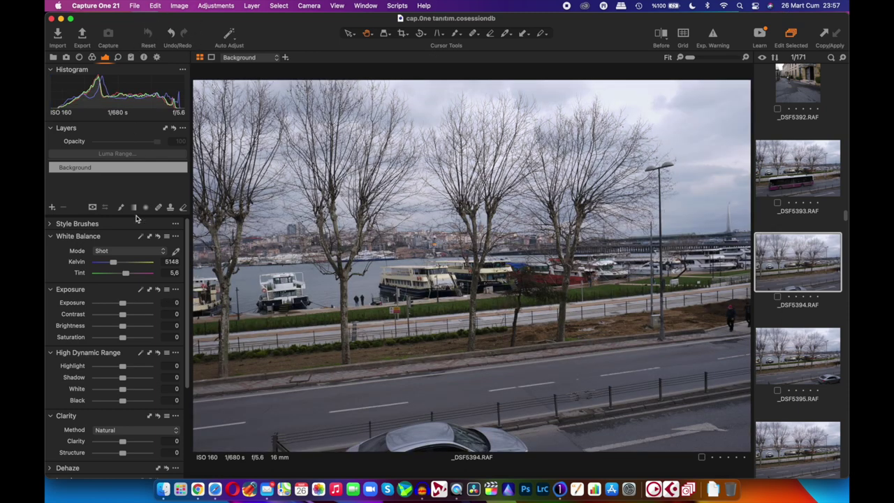
left_click_drag(123, 303, 110, 304)
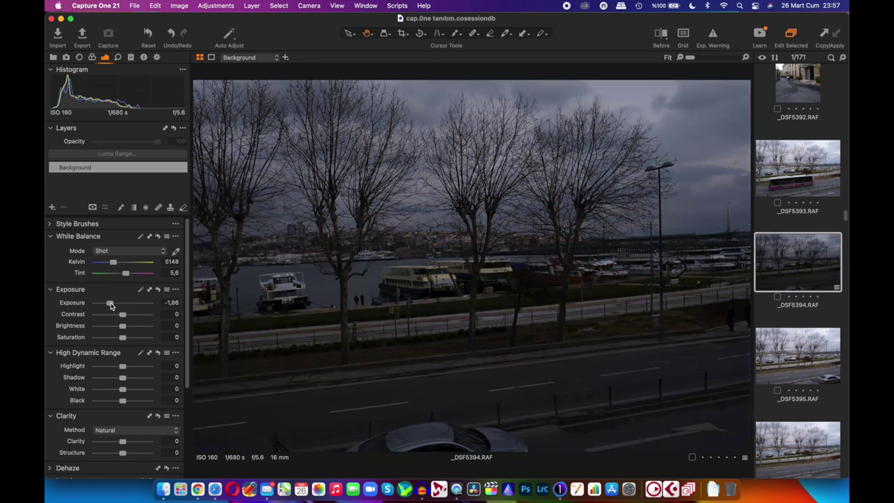
double_click(110, 304)
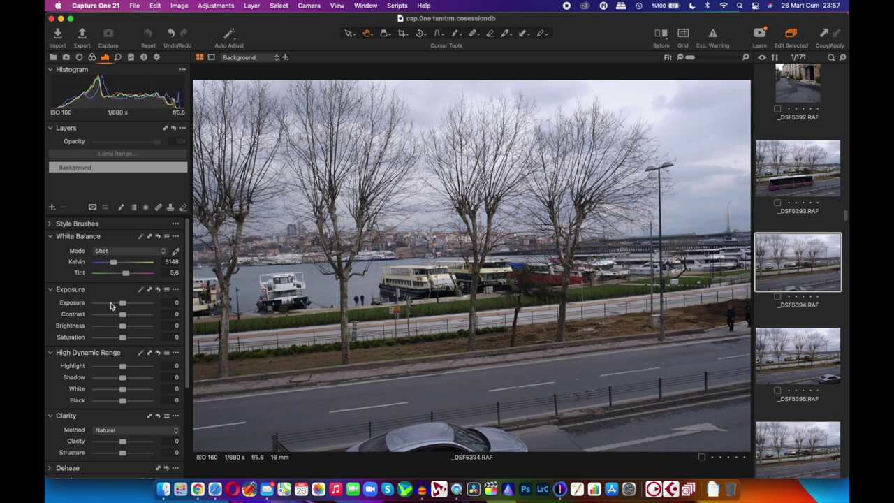
Step: Re-apply auto Levels (7 to 243) and pull highlights down to -100
scroll(119, 430, "down", 5)
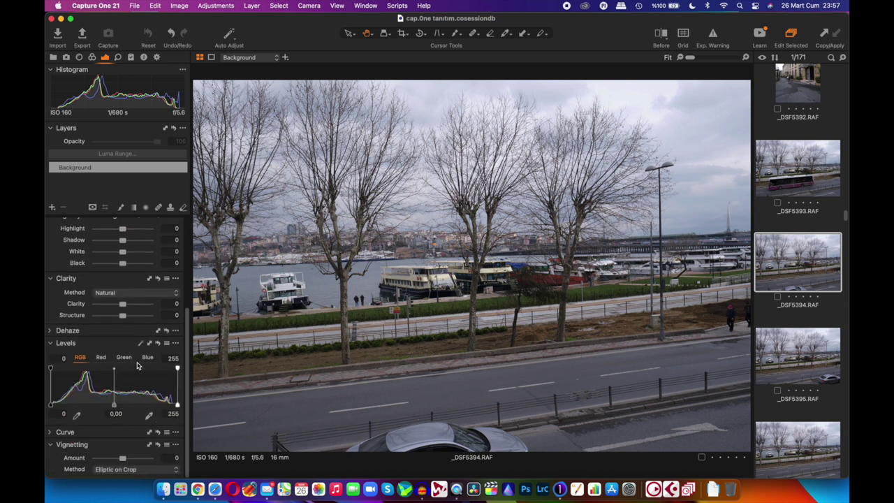
left_click(141, 343)
scroll(139, 347, "up", 1)
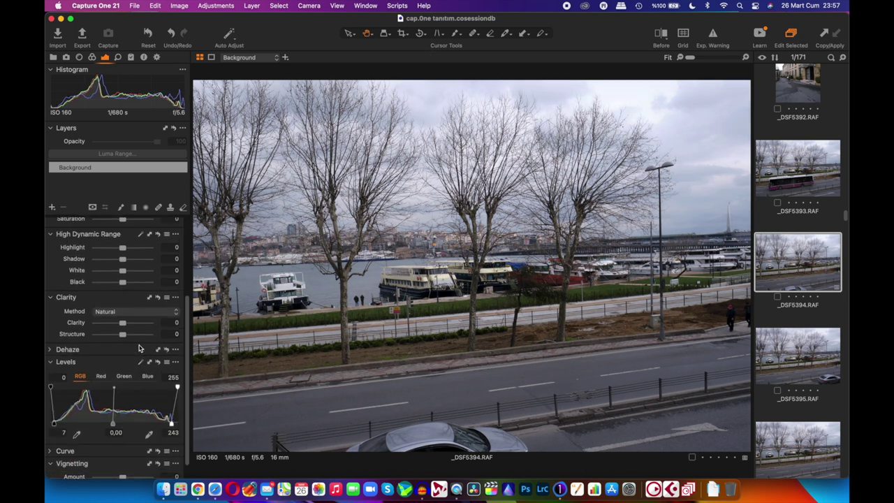
scroll(139, 347, "up", 5)
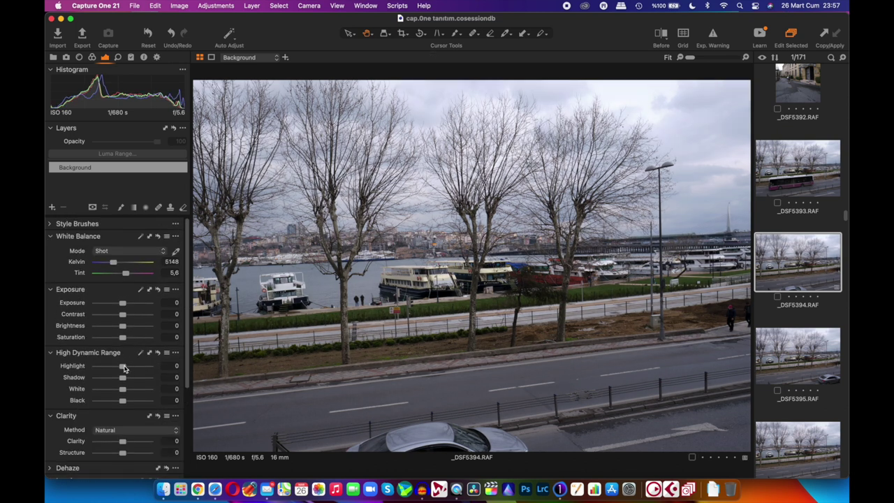
left_click_drag(123, 366, 89, 378)
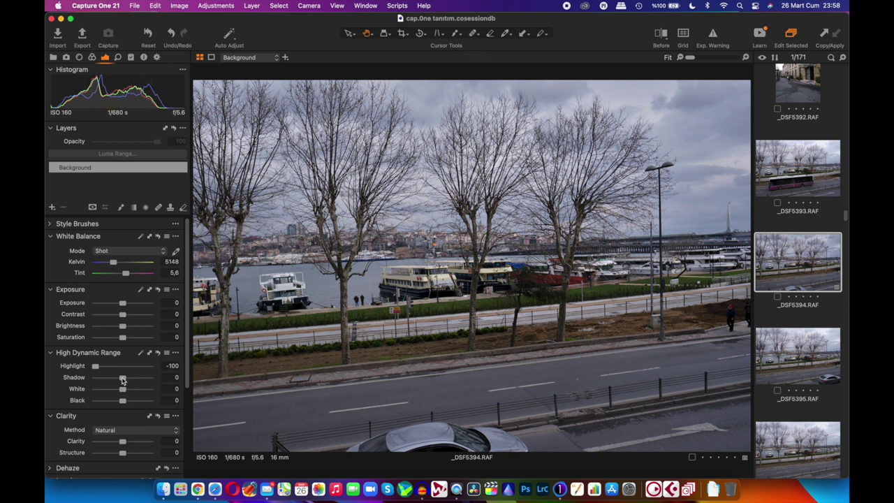
Step: Lift the waterfront photo's shadows to 24 and nudge contrast up to 4
left_click(122, 379)
left_click_drag(123, 380, 186, 388)
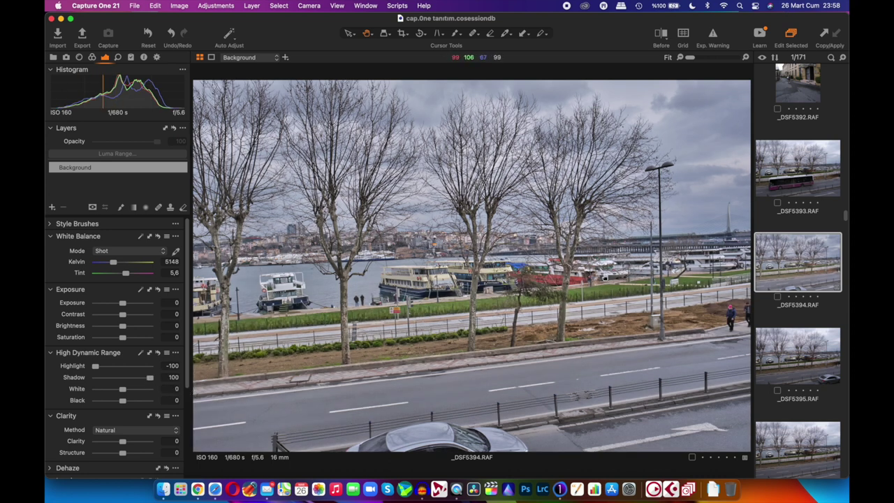
left_click_drag(149, 382, 128, 384)
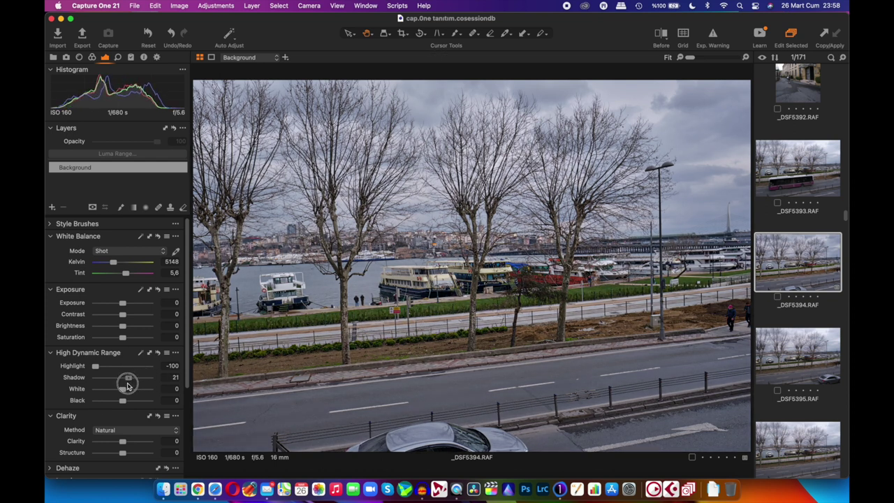
left_click_drag(127, 385, 197, 375)
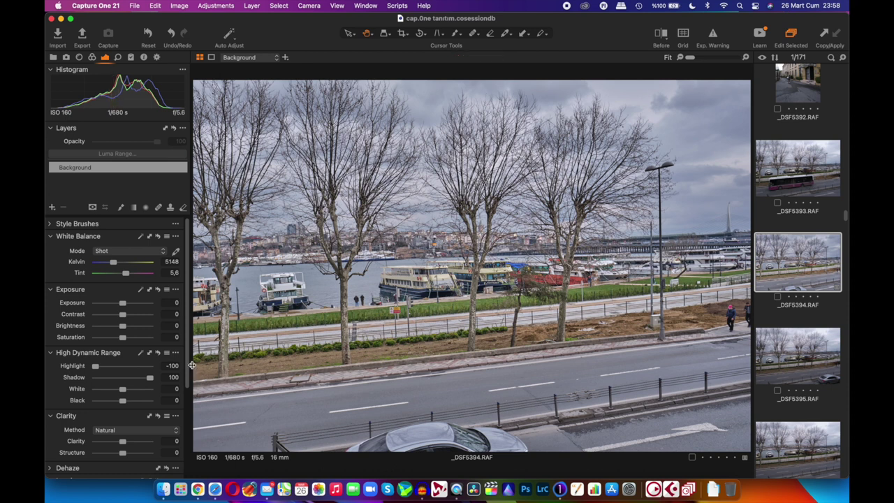
mouse_move(150, 377)
left_mouse_down()
mouse_move(123, 377)
mouse_move(140, 383)
mouse_move(129, 382)
left_mouse_up()
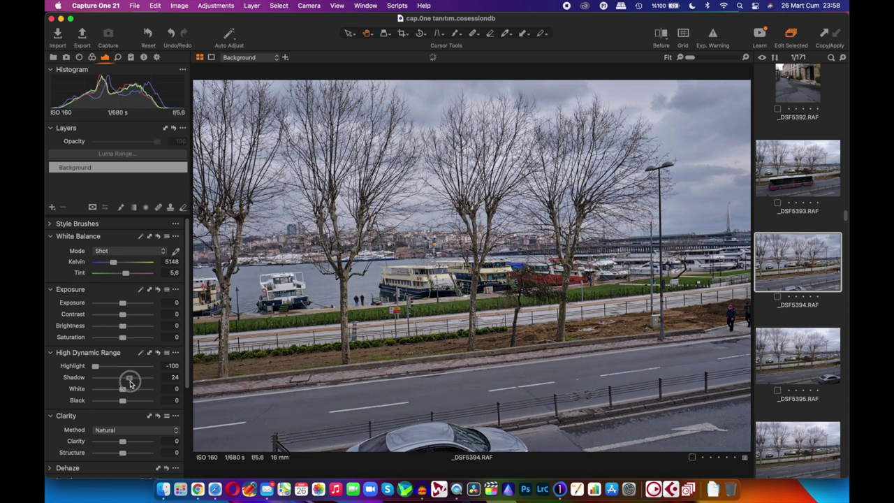
left_click_drag(130, 382, 129, 383)
left_click_drag(122, 315, 124, 316)
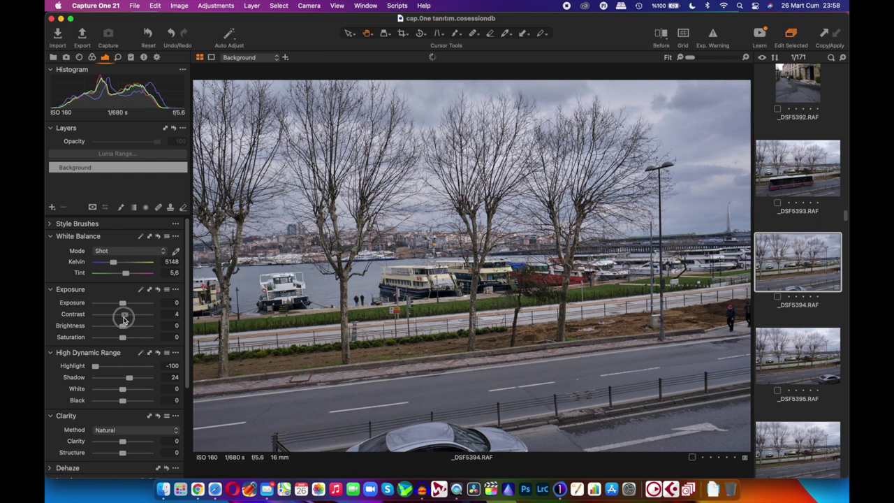
Step: Set contrast to 6 and brightness to -2, then trial and reset saturation
left_click_drag(124, 318, 126, 320)
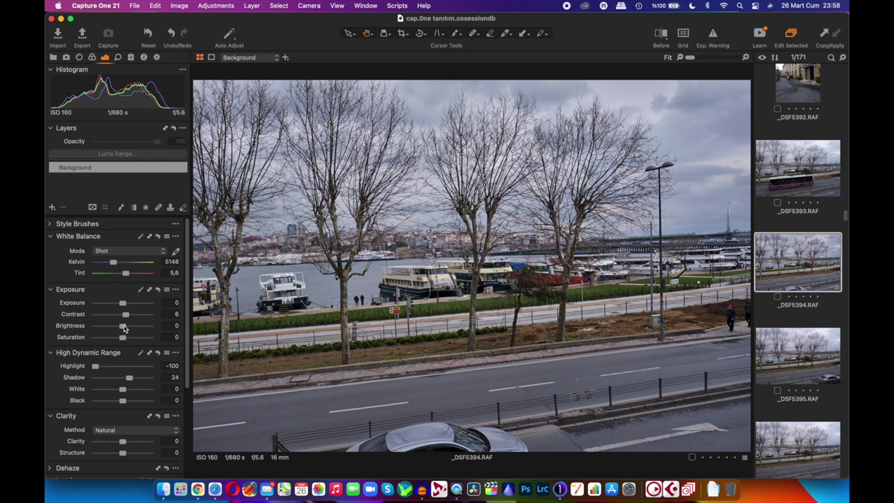
left_click_drag(123, 329, 123, 332)
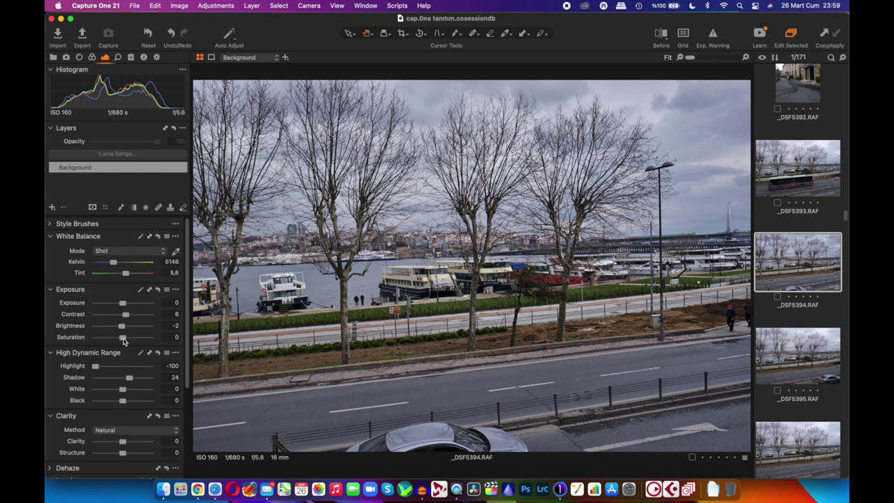
left_click_drag(123, 338, 196, 350)
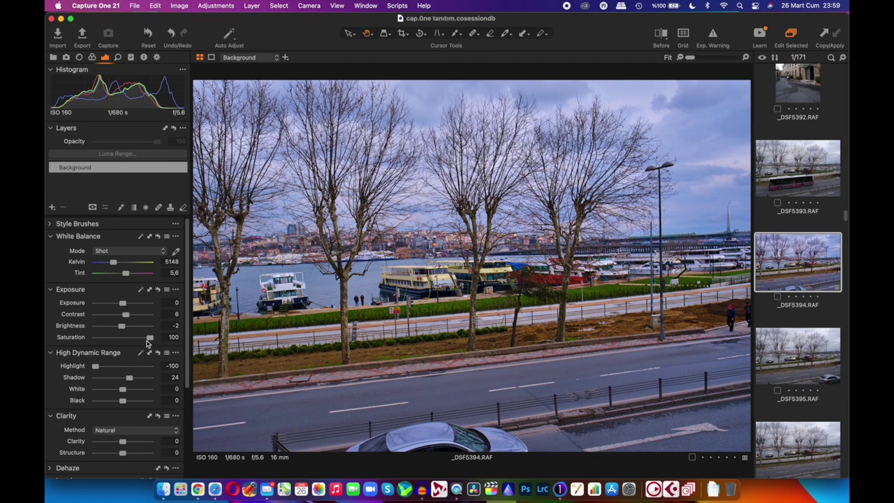
left_click_drag(154, 341, 47, 337)
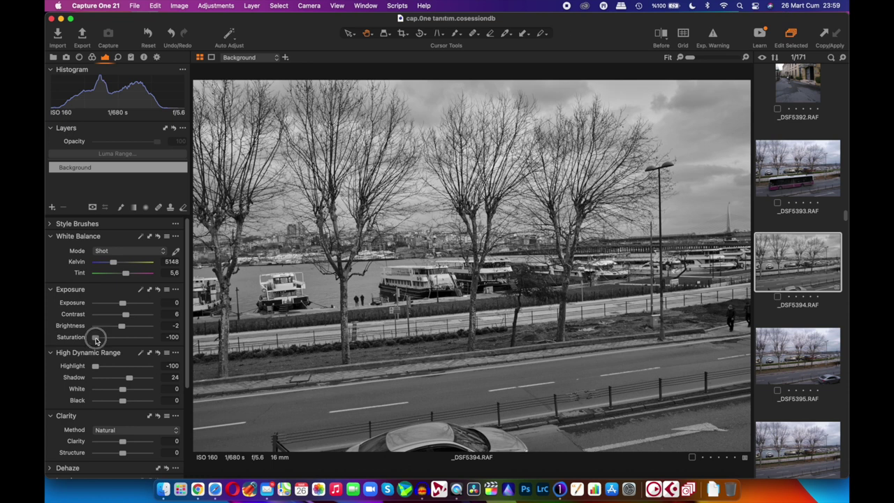
double_click(95, 338)
Step: Try further saturation and exposure changes, returning both to 0
left_click(124, 340)
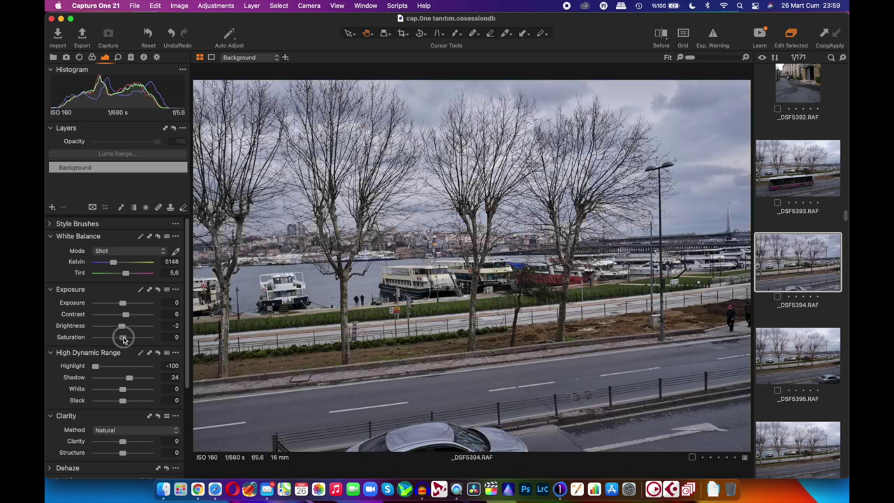
mouse_move(124, 339)
left_mouse_down()
mouse_move(137, 344)
mouse_move(128, 342)
left_mouse_up()
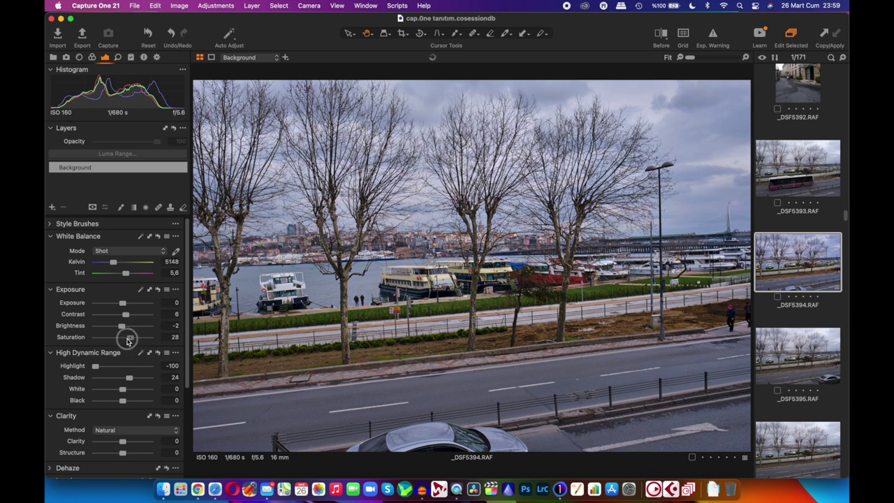
left_click_drag(127, 342, 132, 342)
mouse_move(133, 341)
left_mouse_down()
mouse_move(110, 339)
mouse_move(122, 342)
left_mouse_up()
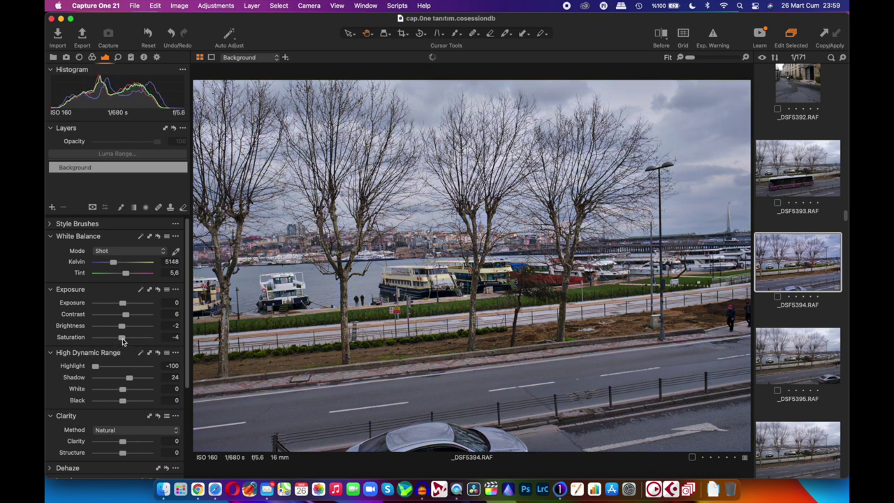
double_click(122, 339)
left_click_drag(122, 305, 129, 307)
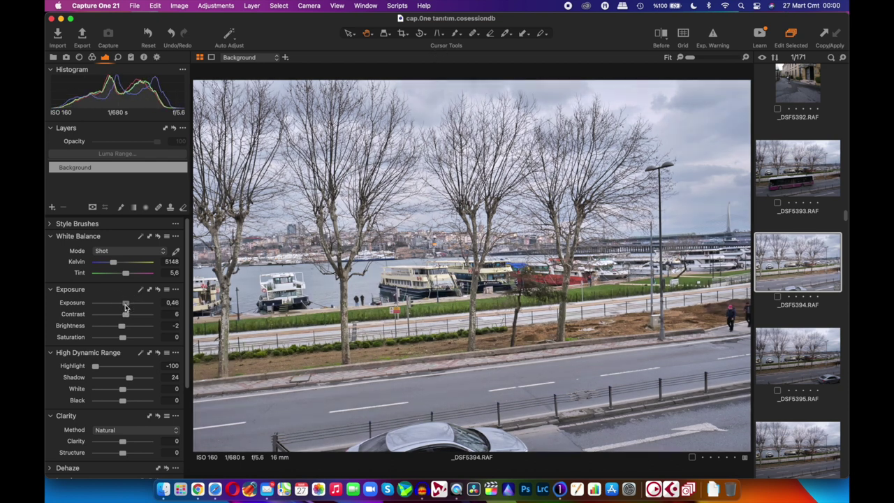
double_click(130, 305)
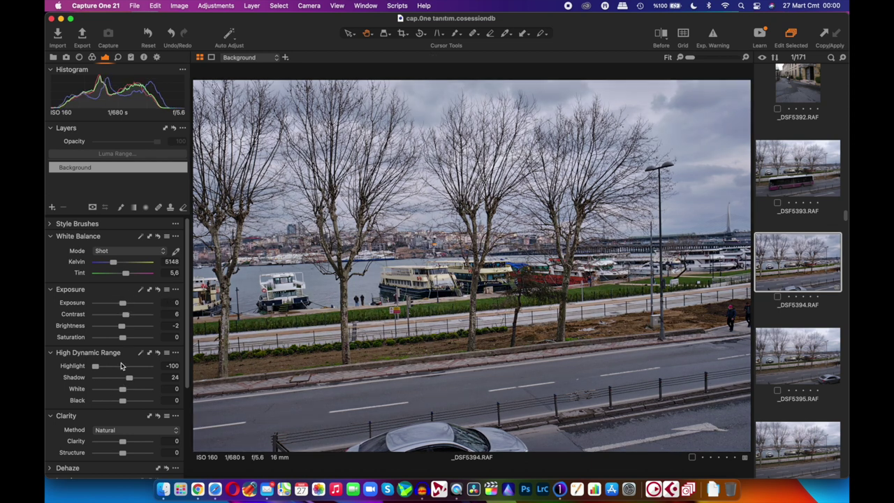
Step: Set High Dynamic Range White to -45 and Black to 43 on _DSF5394.RAF
scroll(120, 365, "down", 3)
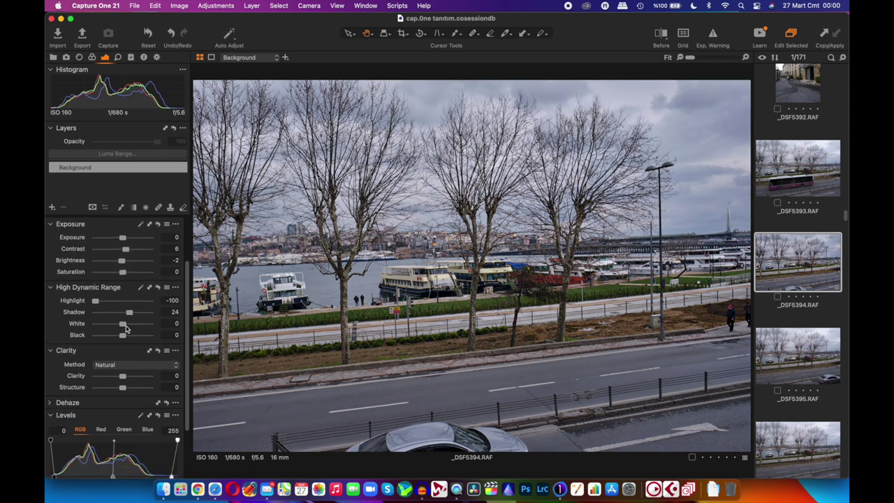
left_click_drag(123, 325, 109, 330)
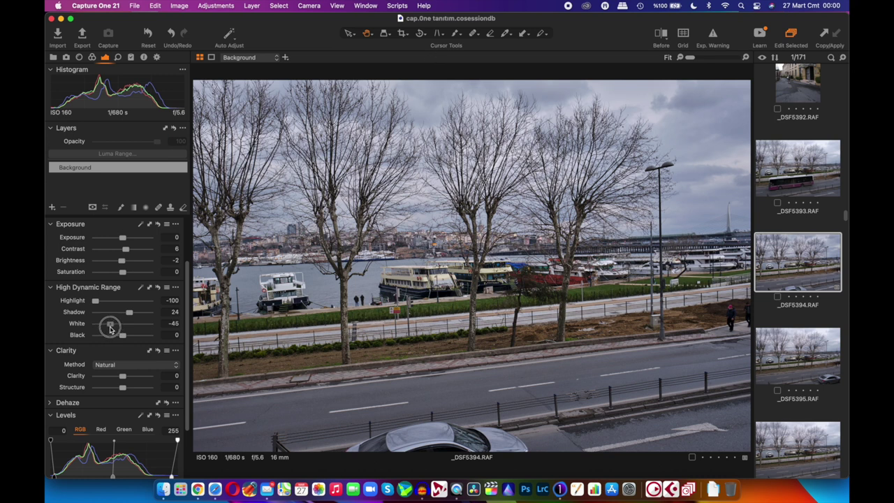
left_click_drag(123, 335, 122, 335)
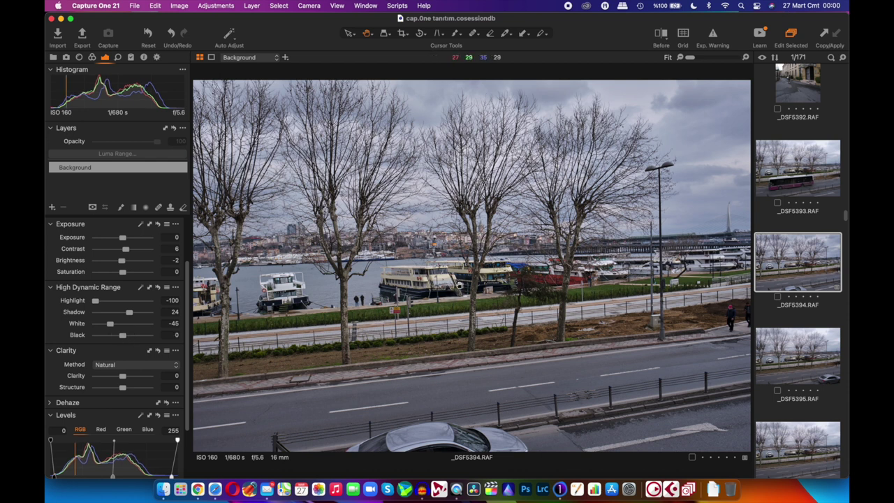
left_click_drag(123, 336, 202, 335)
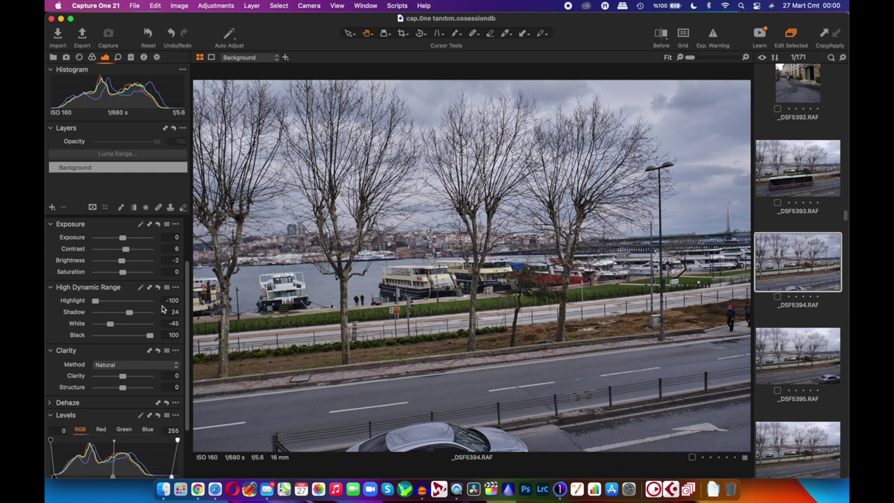
left_click_drag(150, 339, 134, 339)
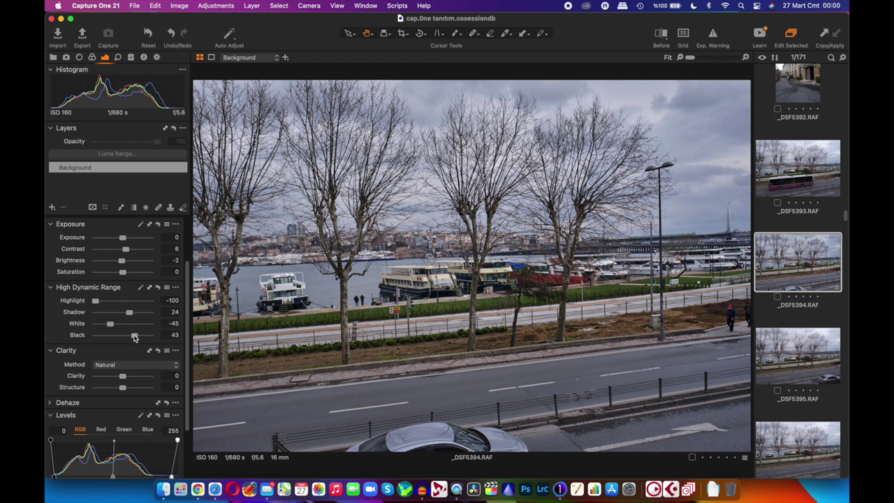
Step: Set Clarity to 20 and apply Auto Levels, tightening the input range to 9–215
scroll(111, 324, "down", 3)
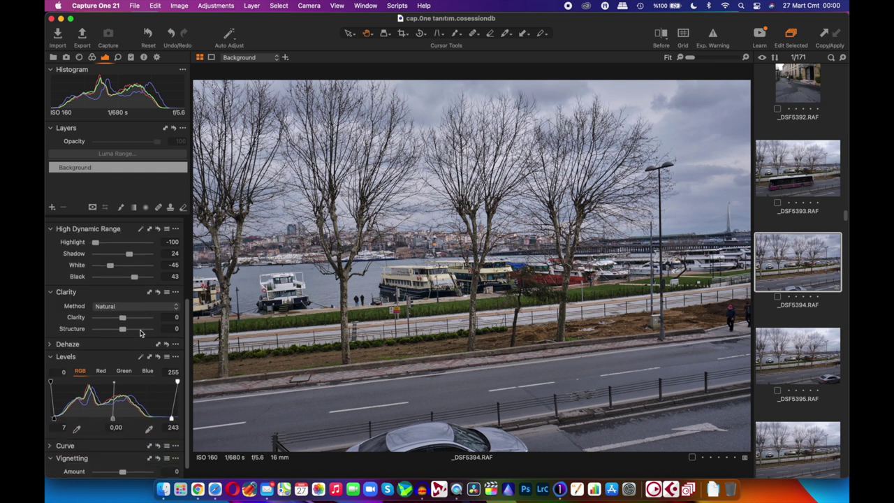
scroll(90, 315, "down", 2)
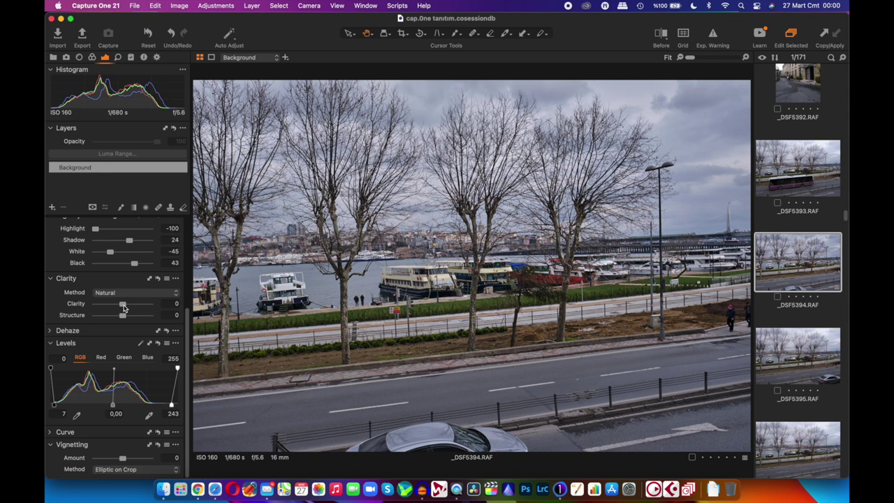
left_click(124, 308)
left_click_drag(123, 307, 150, 304)
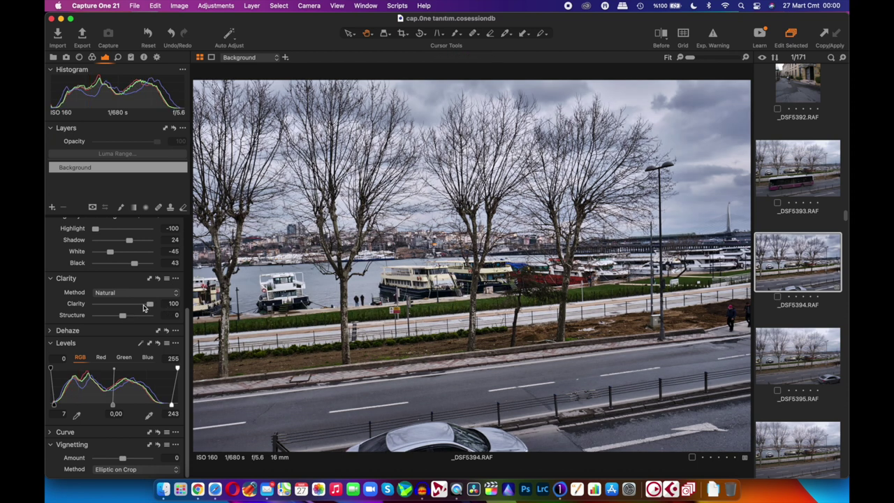
left_click_drag(151, 307, 128, 309)
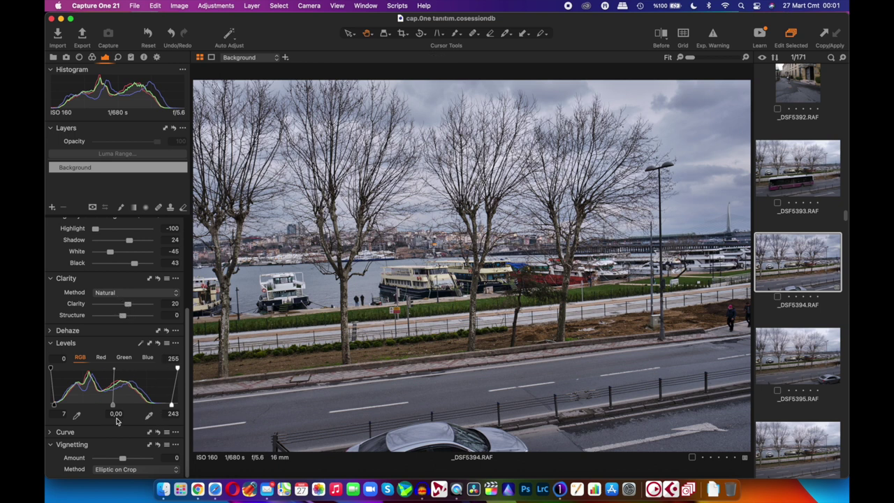
left_click(142, 343)
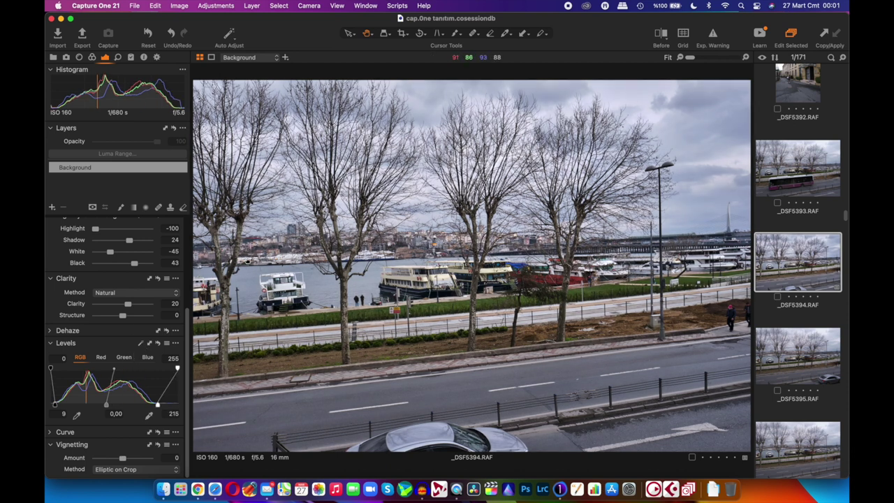
Step: Shape the RGB curve into a gentle S and switch to the Color tools
left_click(50, 433)
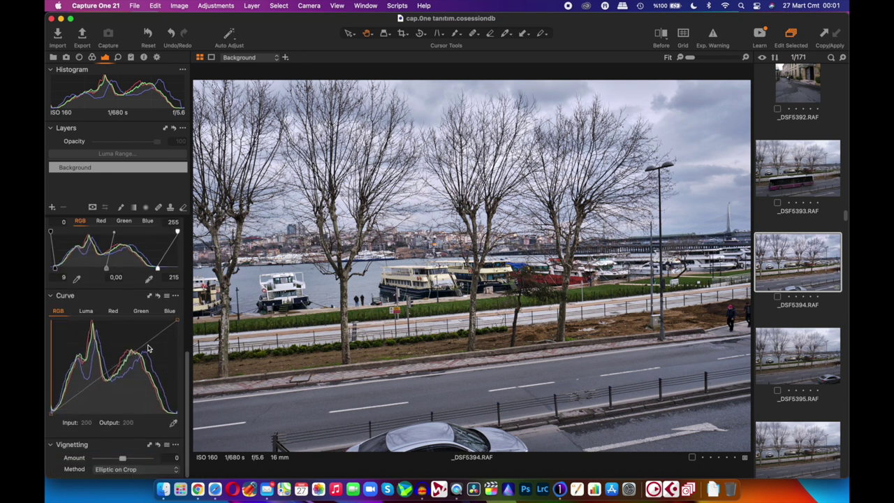
left_click_drag(146, 344, 144, 340)
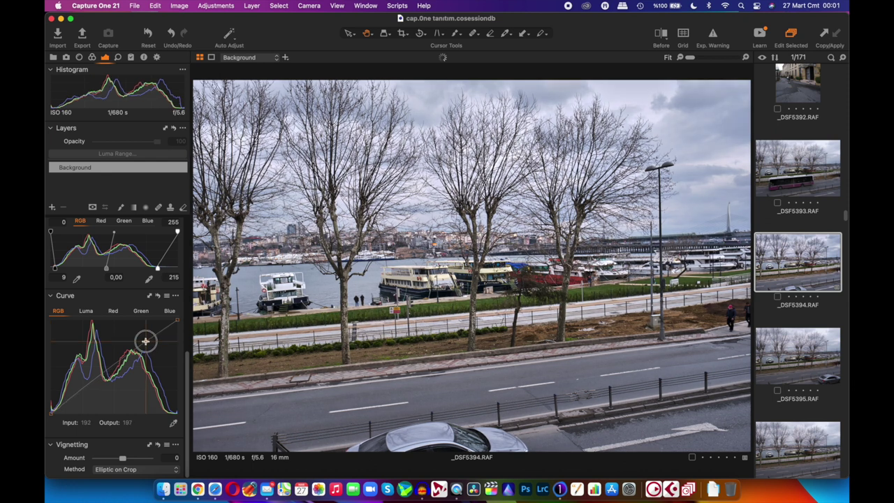
left_click_drag(83, 387, 84, 391)
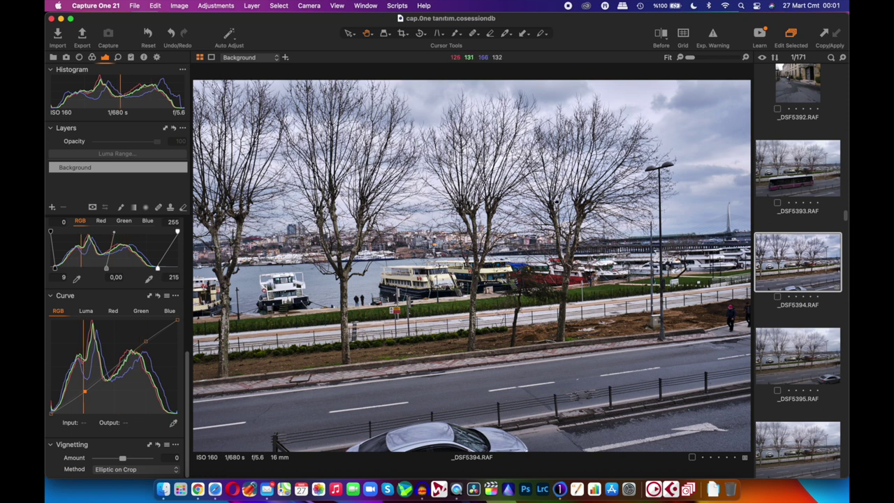
left_click(140, 350)
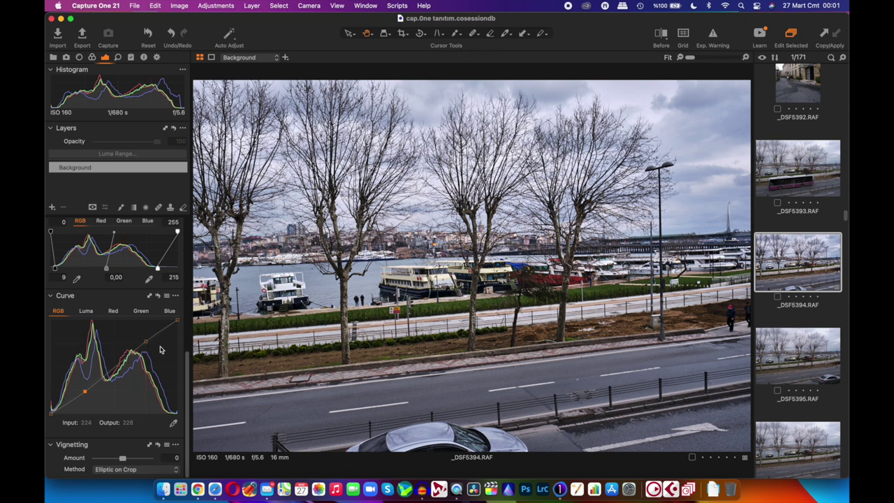
left_click(92, 59)
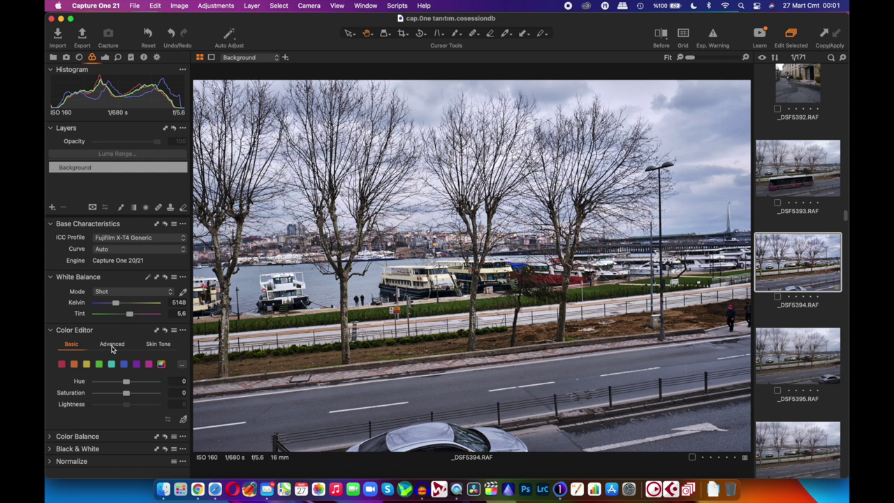
left_click(111, 347)
left_click(74, 347)
left_click(124, 364)
left_click(127, 383)
left_click_drag(127, 383, 69, 381)
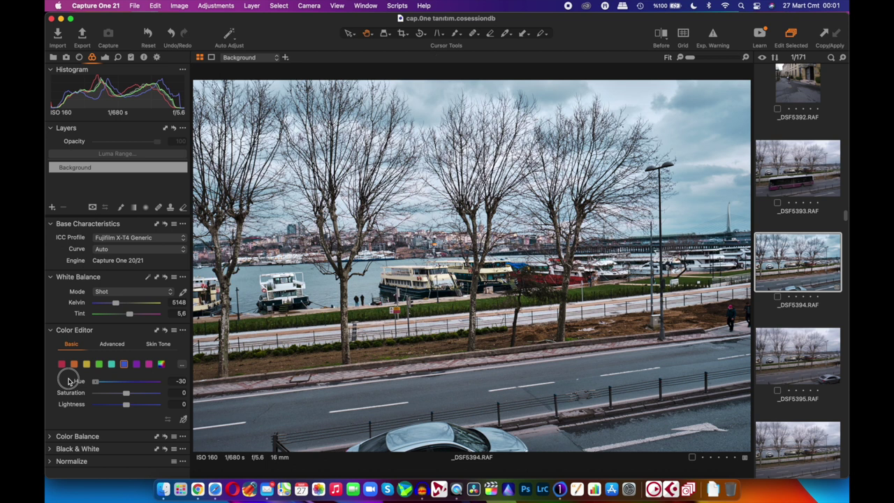
left_click_drag(69, 381, 222, 391)
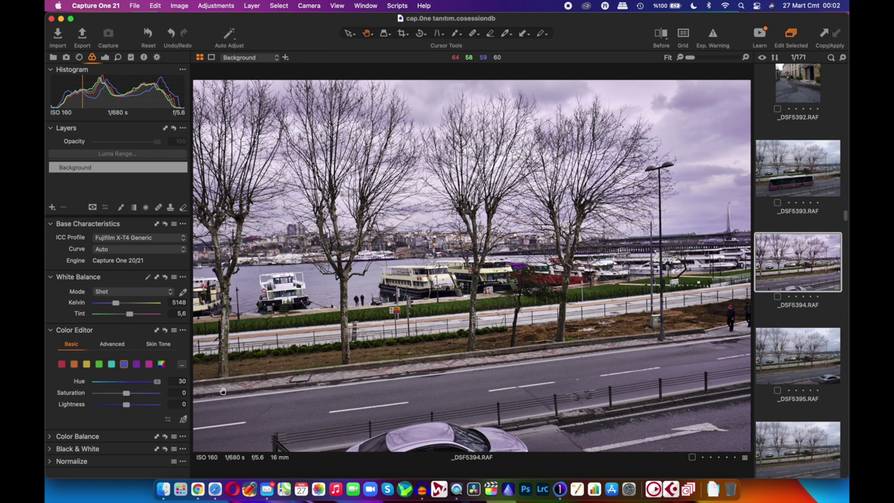
left_click_drag(157, 382, 126, 386)
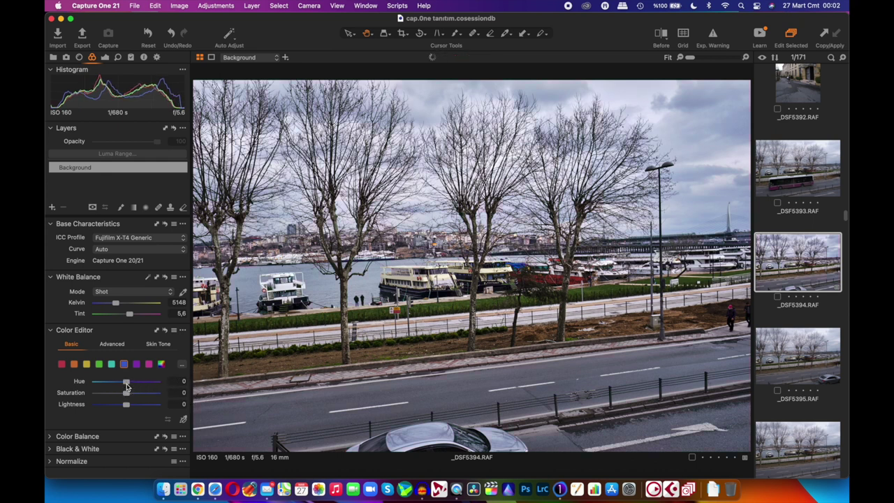
left_click(98, 364)
left_click_drag(126, 382, 88, 386)
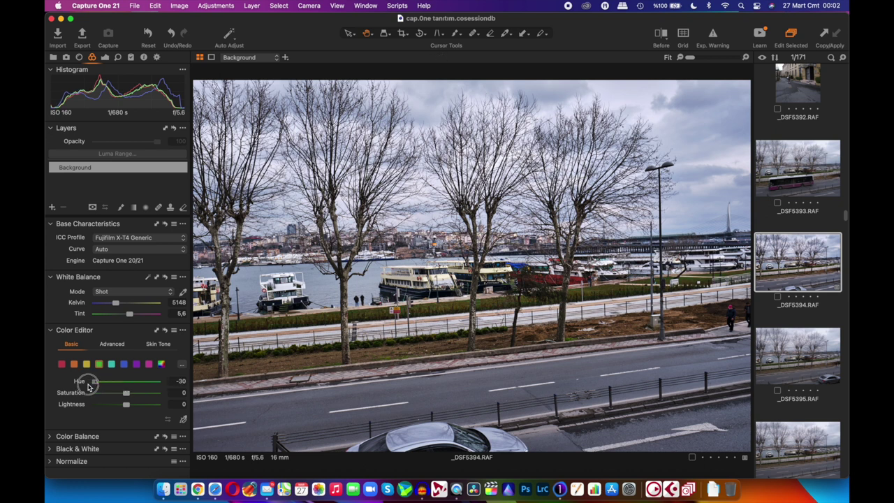
mouse_move(89, 387)
left_mouse_down()
mouse_move(180, 384)
mouse_move(73, 394)
mouse_move(126, 396)
left_mouse_up()
left_click_drag(125, 406, 170, 403)
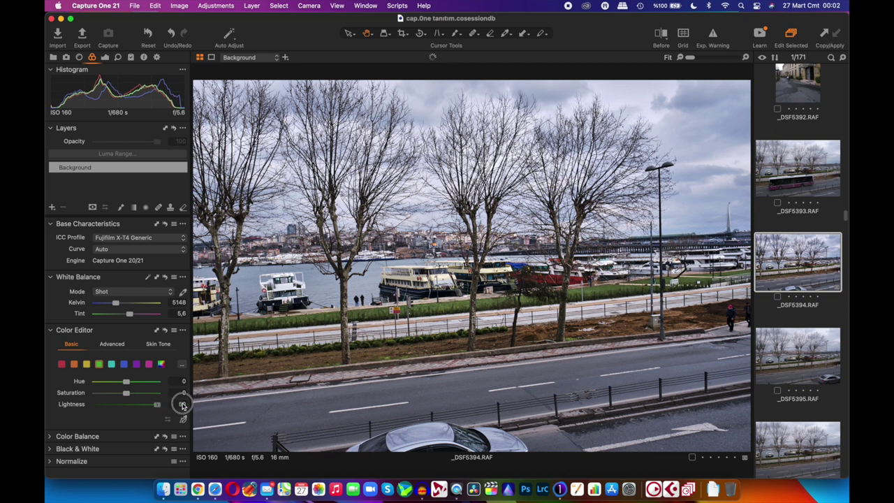
mouse_move(146, 406)
left_mouse_down()
mouse_move(77, 408)
mouse_move(126, 406)
left_mouse_up()
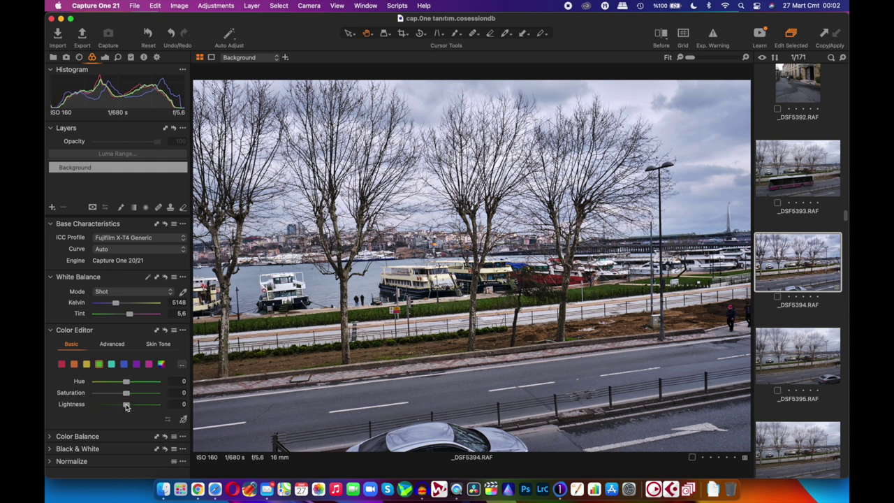
Step: In Color Editor Advanced, sample the blue-grey sky and widen its range
left_click(112, 345)
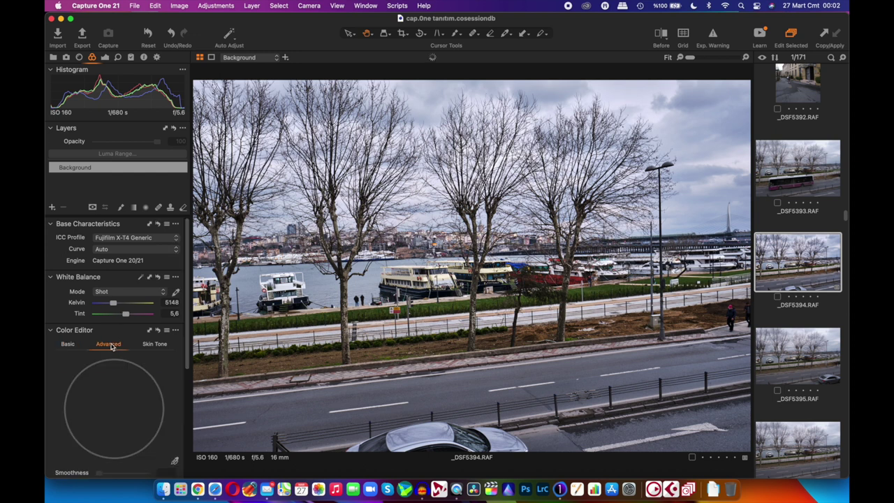
scroll(153, 403, "down", 5)
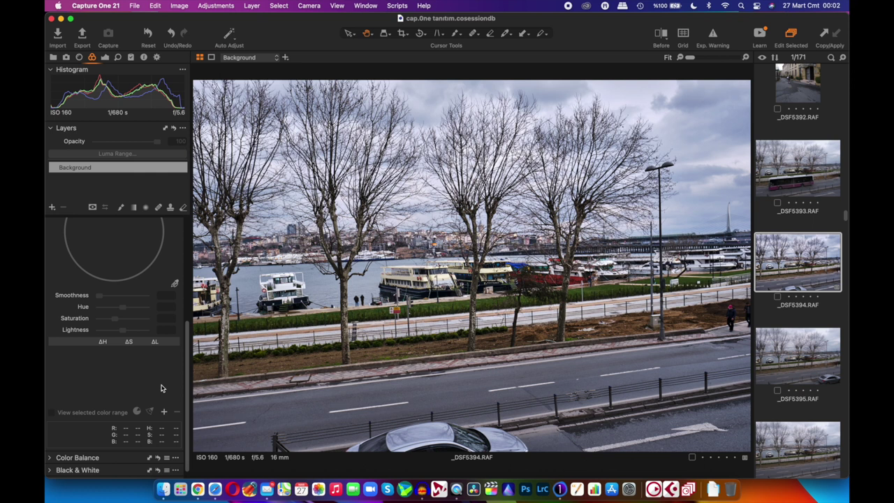
left_click(175, 285)
left_click(695, 101)
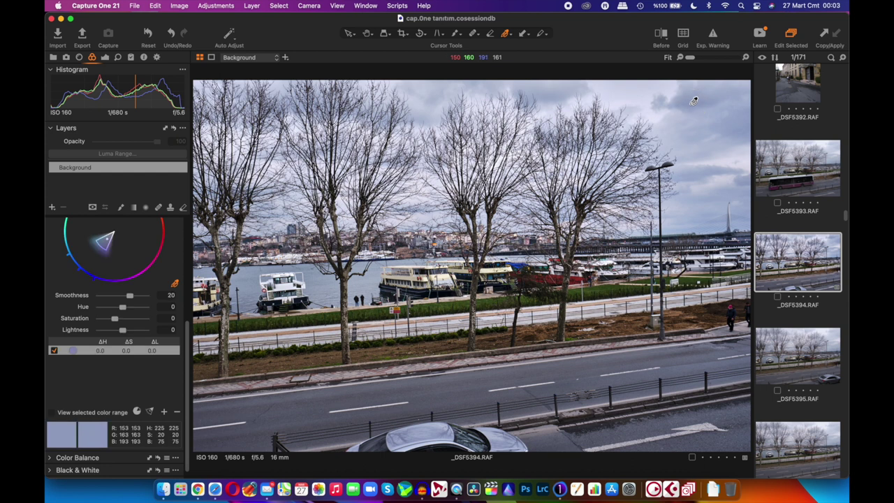
scroll(137, 265, "up", 2)
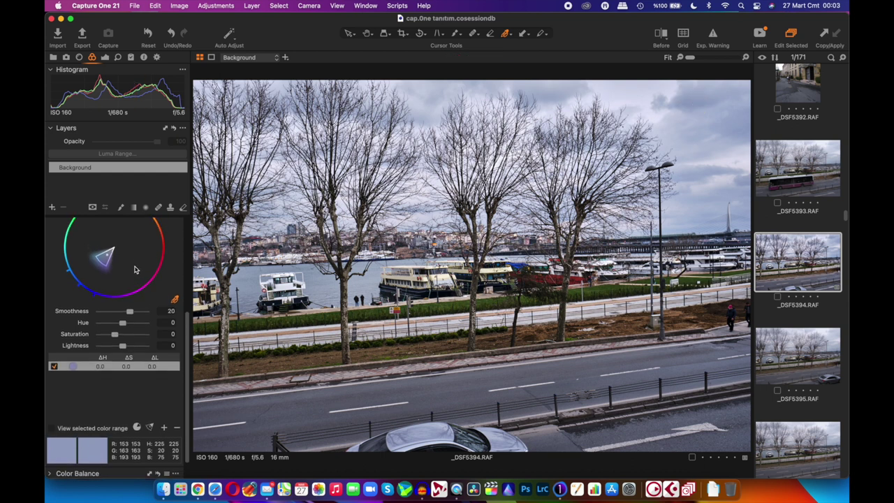
scroll(133, 268, "up", 2)
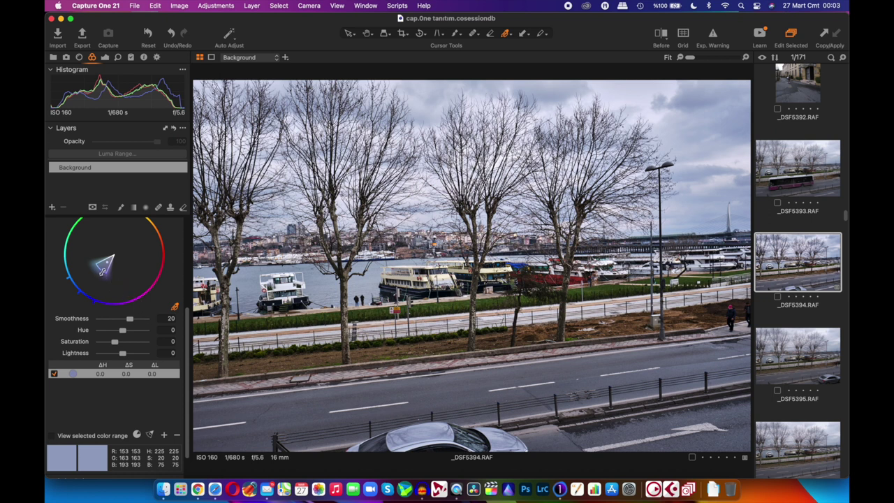
mouse_move(103, 269)
left_mouse_down()
mouse_move(88, 286)
mouse_move(102, 279)
left_mouse_up()
Step: Set the sky range to Hue 13.4, Saturation 33.8 and Lightness -61.2
mouse_move(124, 333)
left_mouse_down()
mouse_move(92, 333)
mouse_move(164, 336)
mouse_move(122, 334)
left_mouse_up()
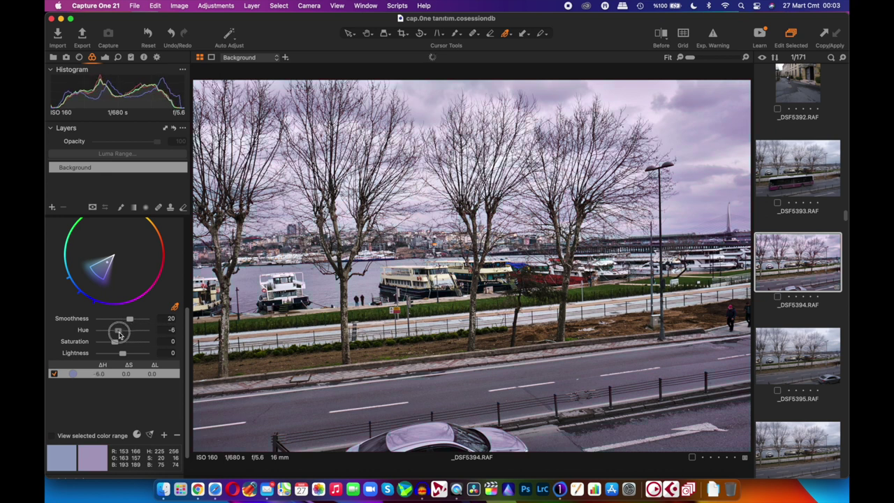
double_click(122, 334)
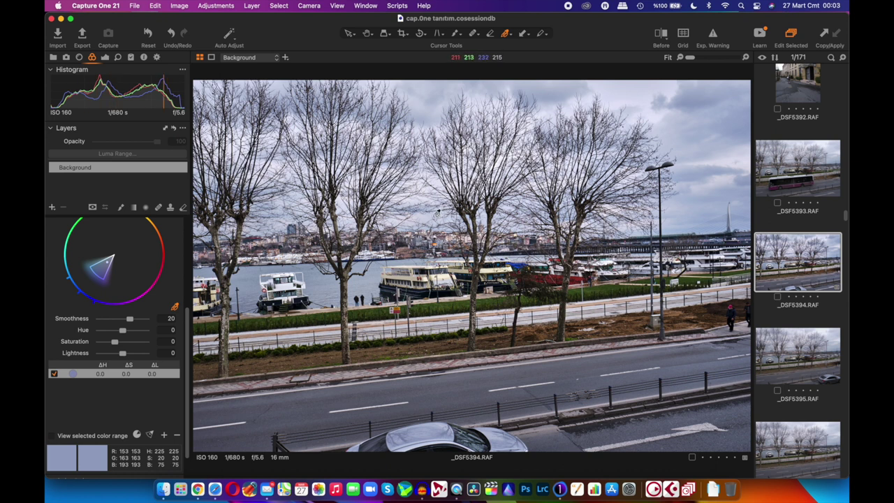
left_click_drag(116, 342, 132, 342)
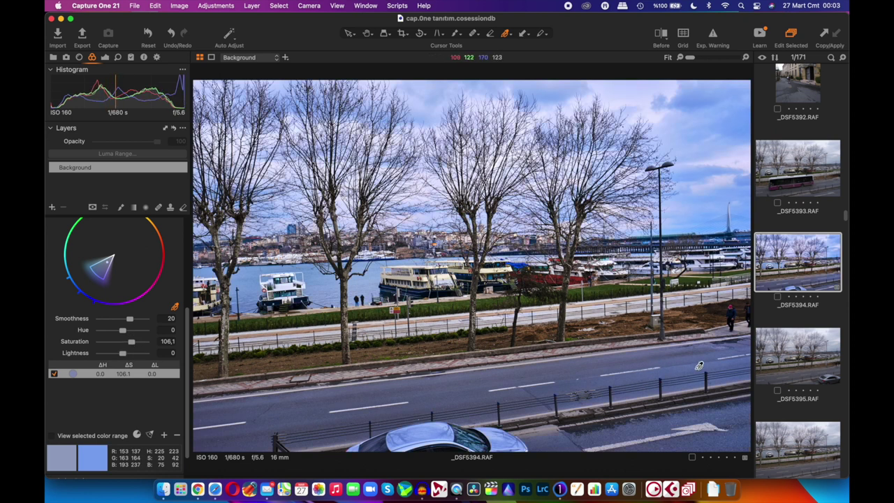
left_click_drag(131, 342, 116, 344)
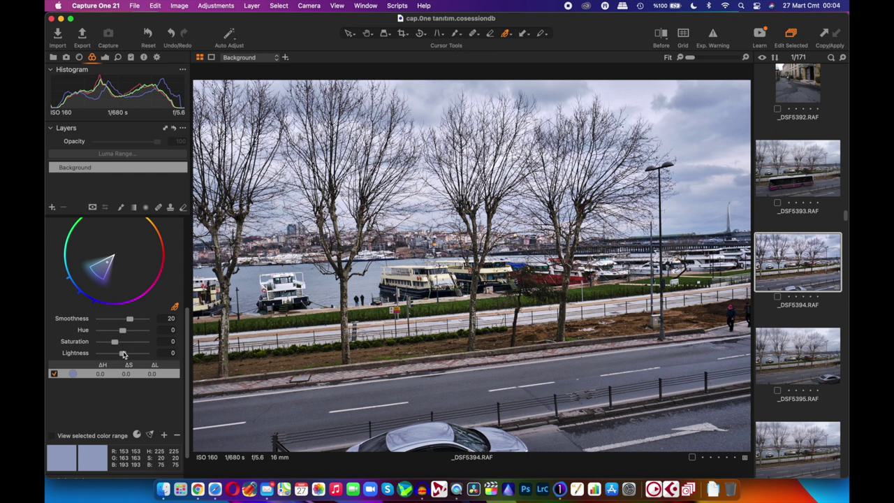
left_click_drag(123, 355, 109, 355)
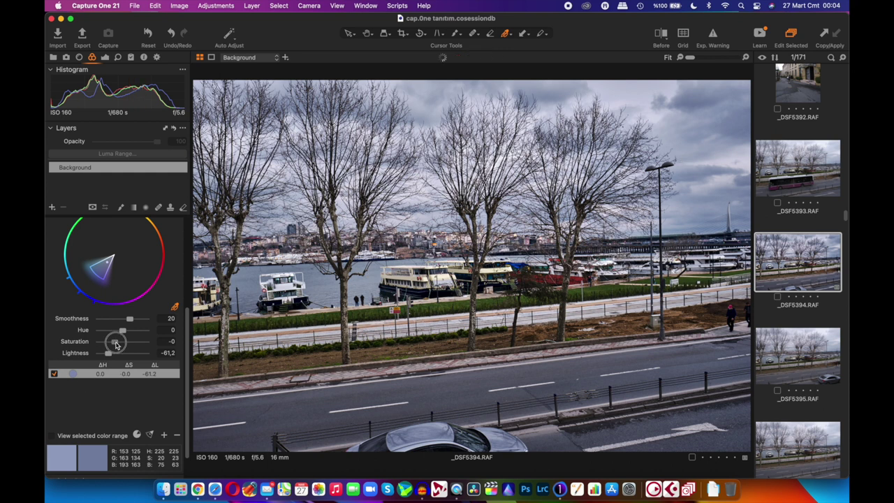
left_click_drag(116, 342, 123, 346)
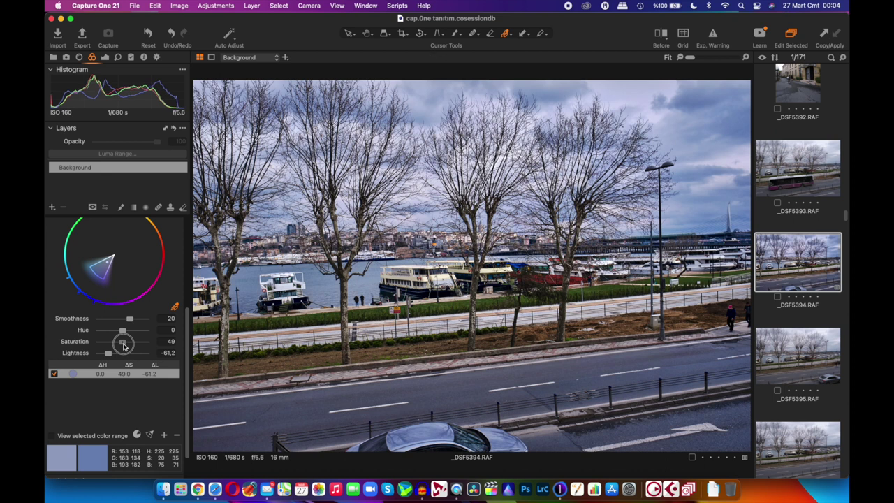
mouse_move(123, 345)
left_mouse_down()
mouse_move(111, 336)
mouse_move(133, 337)
left_mouse_up()
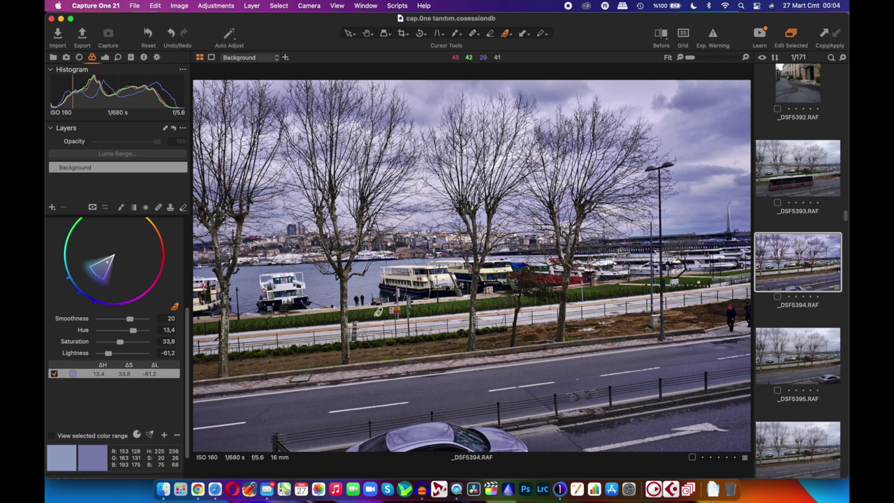
Step: Sample the hedge green as a new range with Hue -11 and Lightness 30.6
left_click(364, 311)
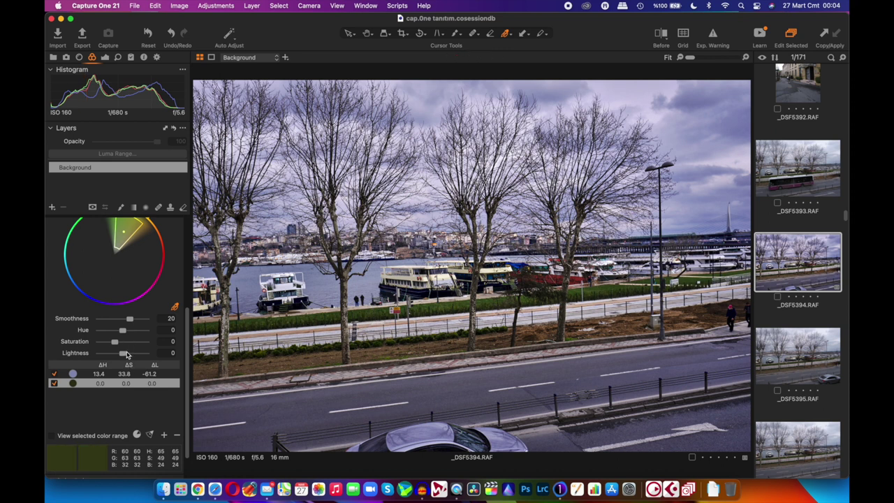
left_click(123, 356)
left_click_drag(124, 357, 126, 357)
left_click_drag(124, 330, 116, 335)
left_click(125, 354)
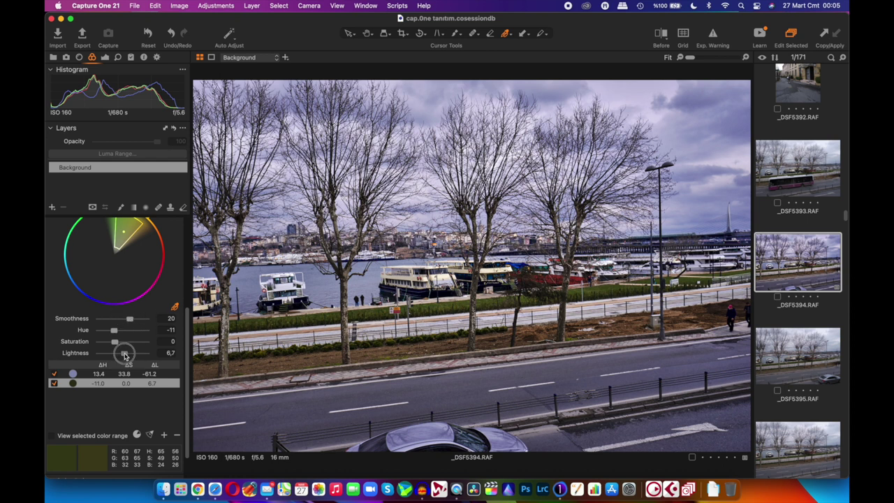
left_click_drag(125, 354, 130, 357)
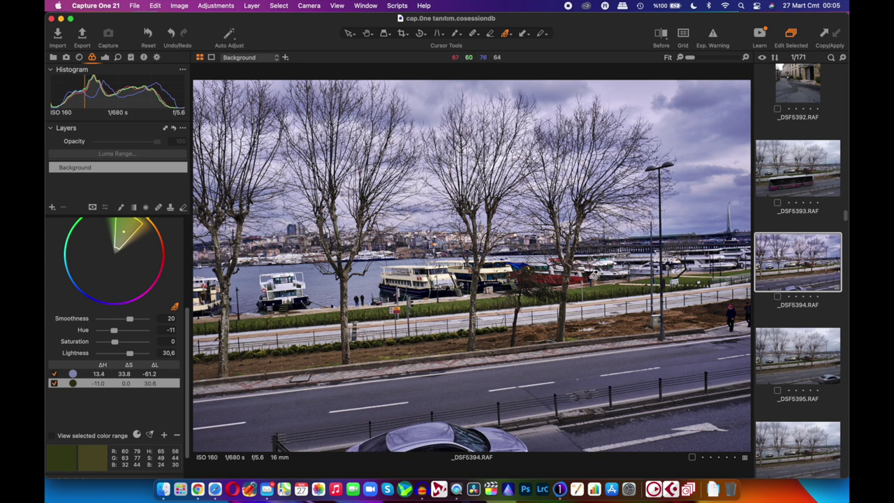
Step: Add a red colour range with Saturation 12.3
left_click(580, 276)
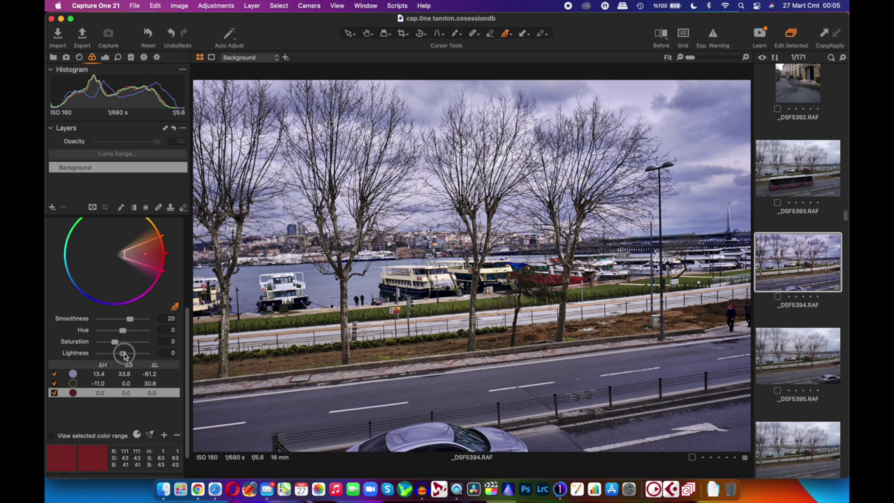
mouse_move(122, 354)
left_mouse_down()
mouse_move(138, 358)
mouse_move(125, 357)
left_mouse_up()
left_click_drag(115, 346, 120, 345)
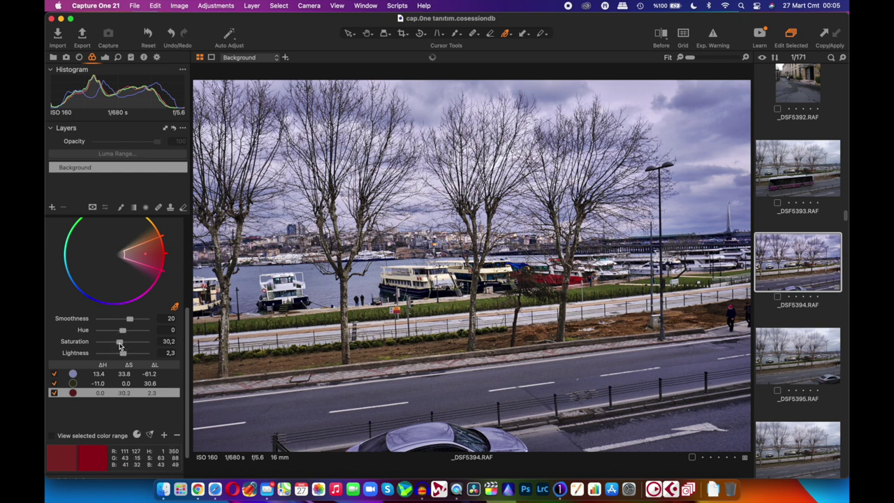
left_click_drag(120, 345, 116, 343)
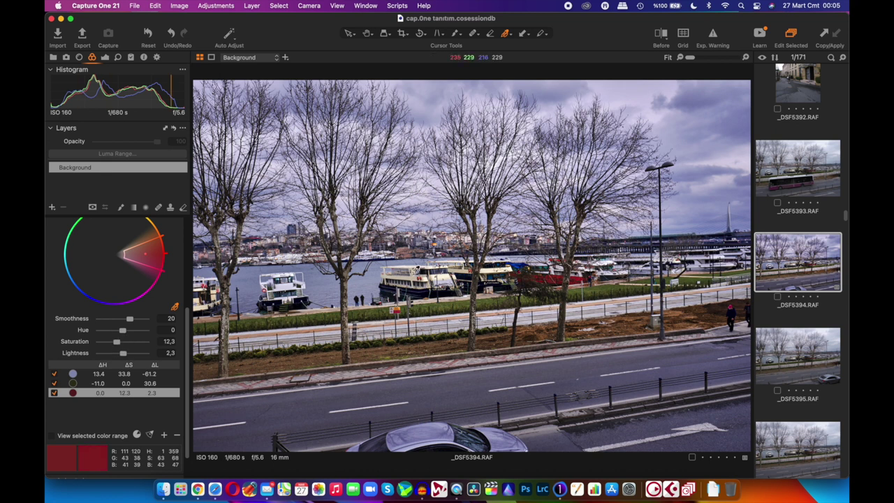
left_click_drag(124, 353, 122, 352)
Step: Add a brown range from the soil and set its Lightness to 24.7
left_click(342, 301)
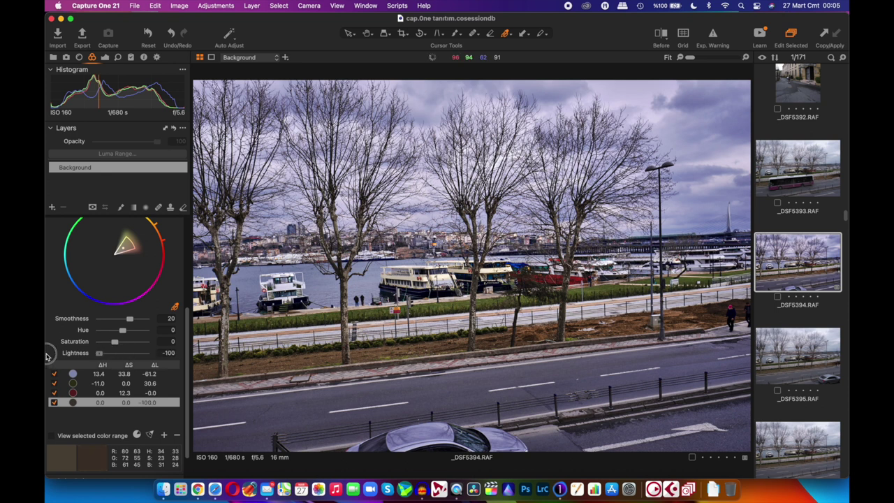
left_click_drag(122, 355, 146, 352)
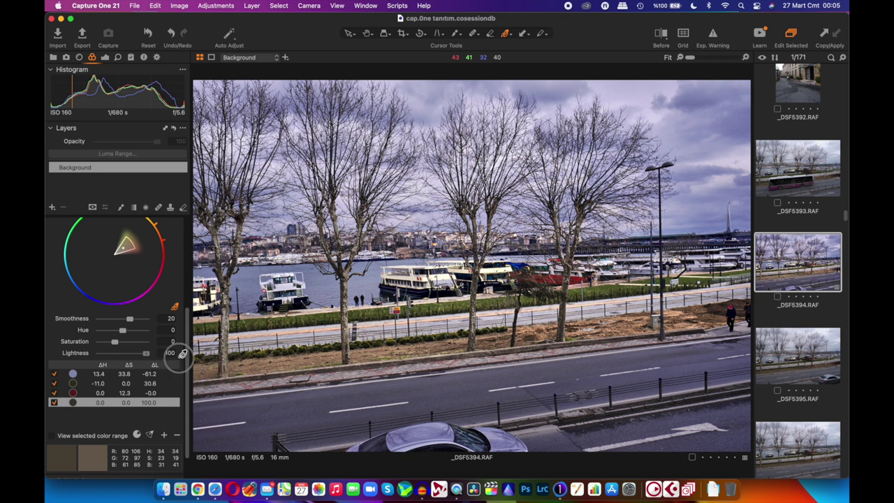
left_click(131, 354)
left_click_drag(131, 354, 129, 359)
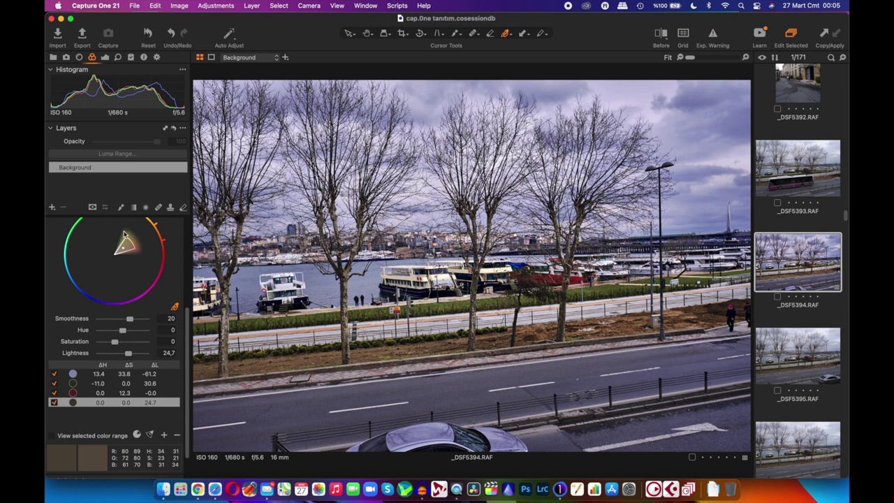
Step: Keep the Shot white balance after testing Kelvin, then zoom to 100% on the trees
scroll(119, 274, "up", 5)
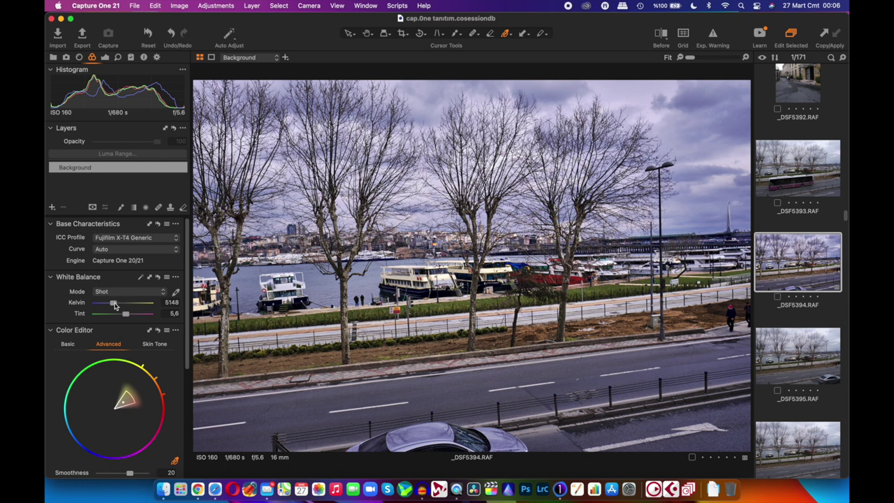
mouse_move(114, 304)
left_mouse_down()
mouse_move(78, 308)
mouse_move(218, 301)
left_mouse_up()
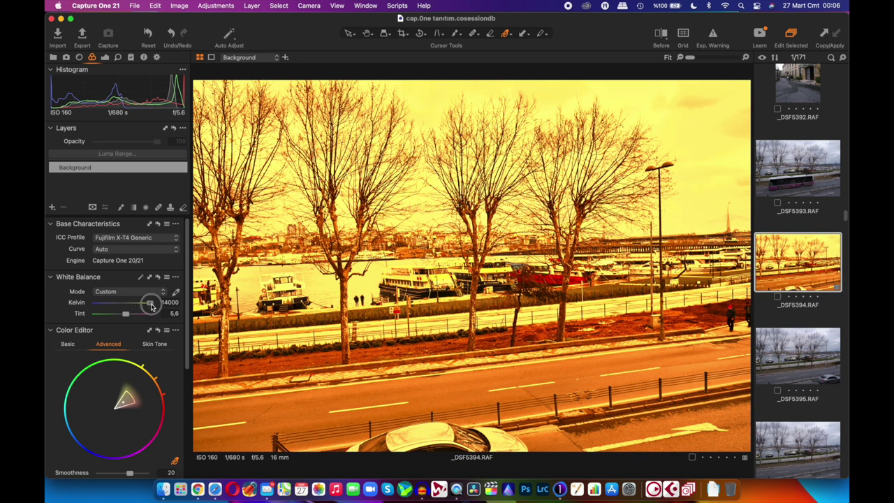
double_click(150, 303)
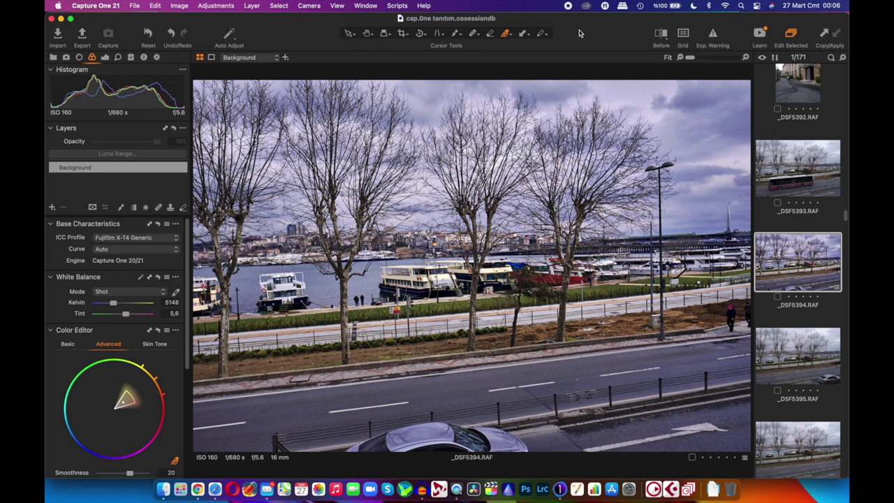
left_click(366, 33)
left_click_drag(439, 139, 489, 198)
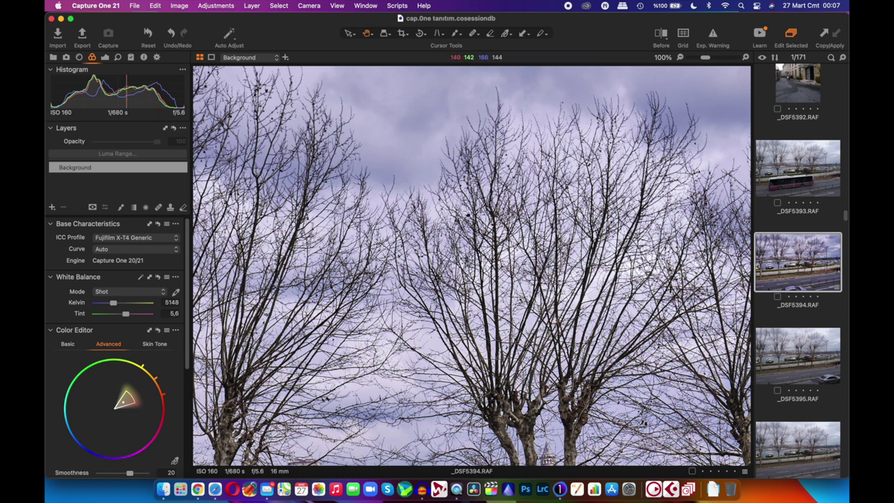
Step: Crop in from the right and bottom at the original aspect ratio and apply it
key("super+0")
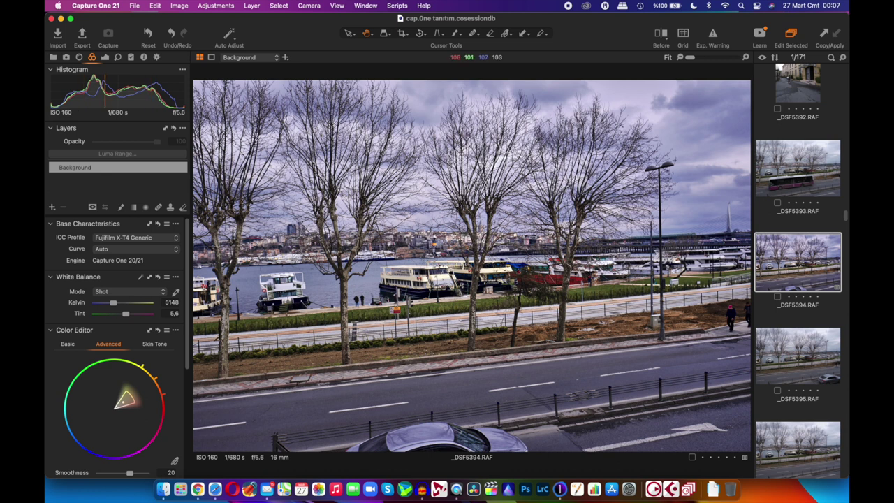
left_click(407, 36)
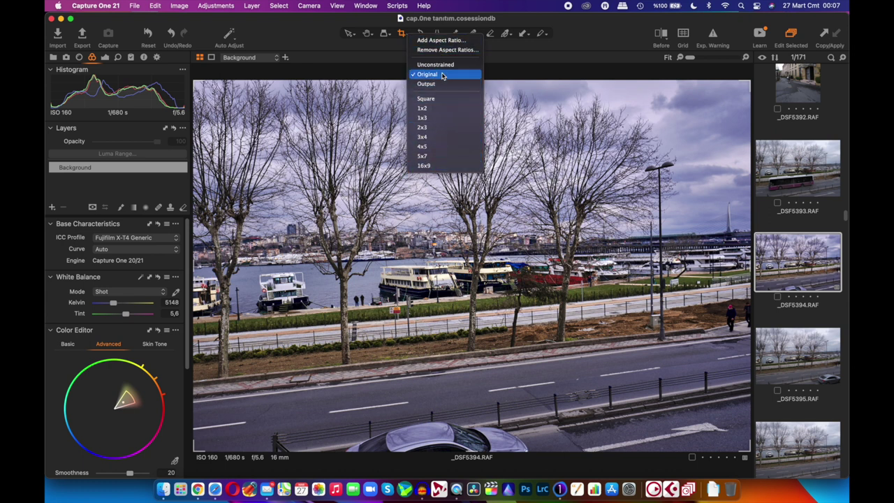
left_click(442, 75)
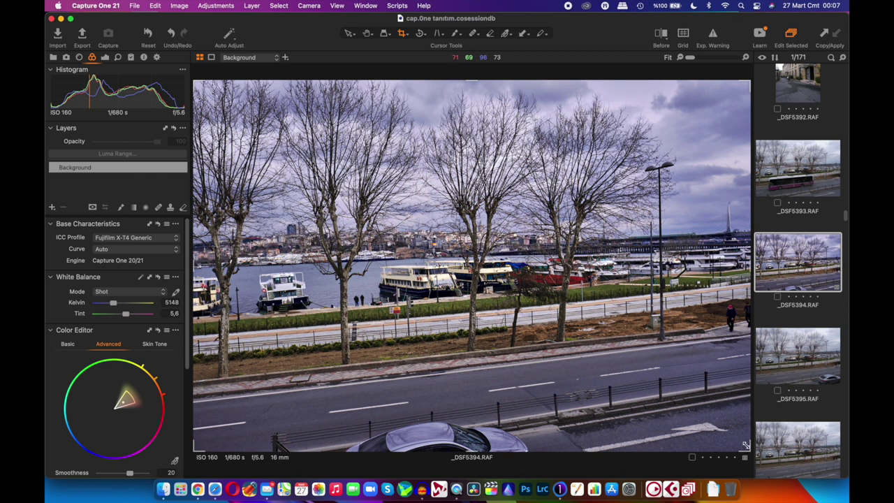
left_click_drag(749, 451, 672, 344)
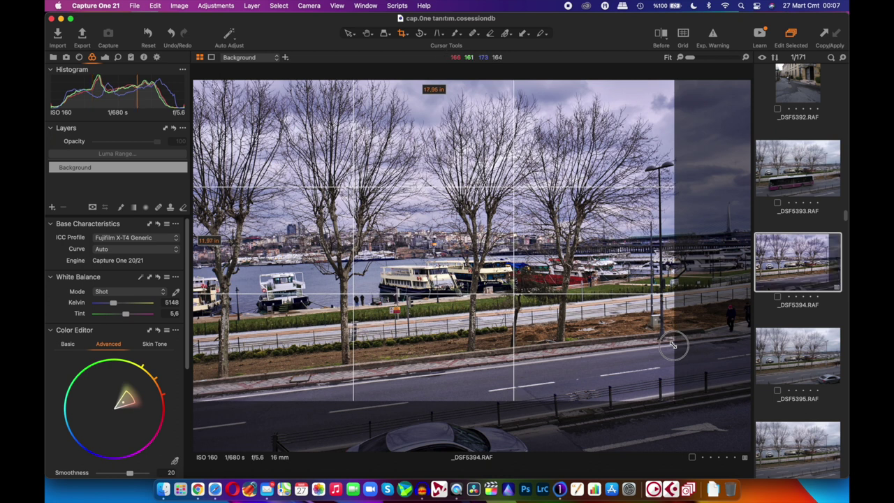
left_click_drag(671, 343, 672, 345)
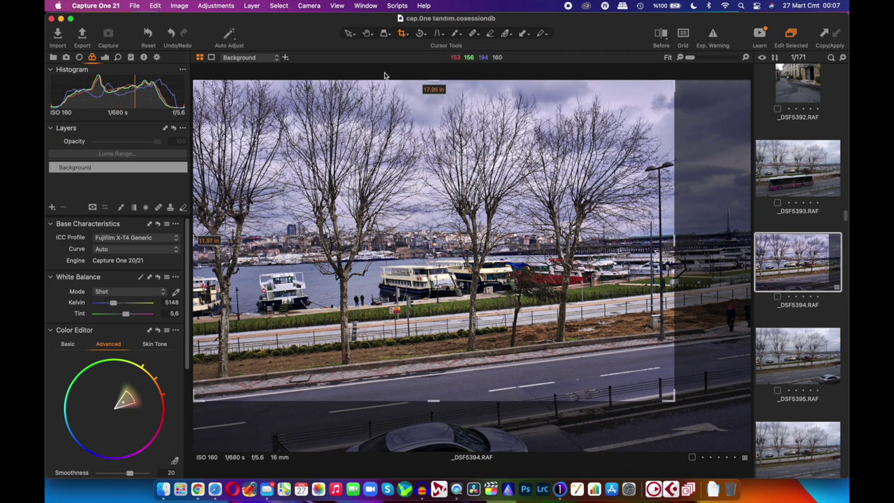
left_click(368, 35)
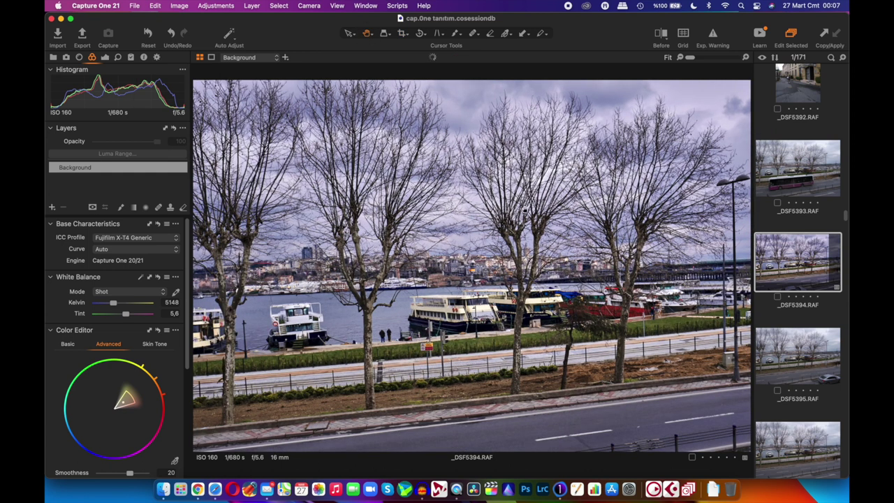
Step: Preview the photo full screen, then reset all edits and undo the reset
key("ctrl+super+f")
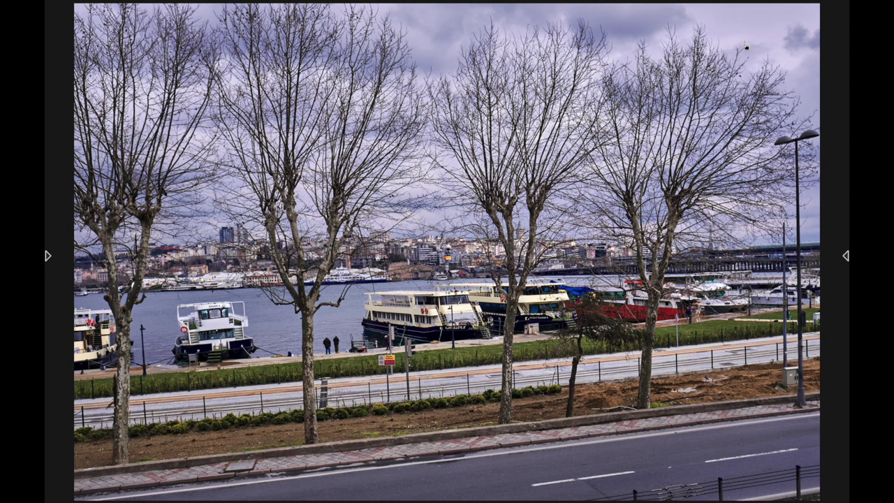
key("ctrl+super+f")
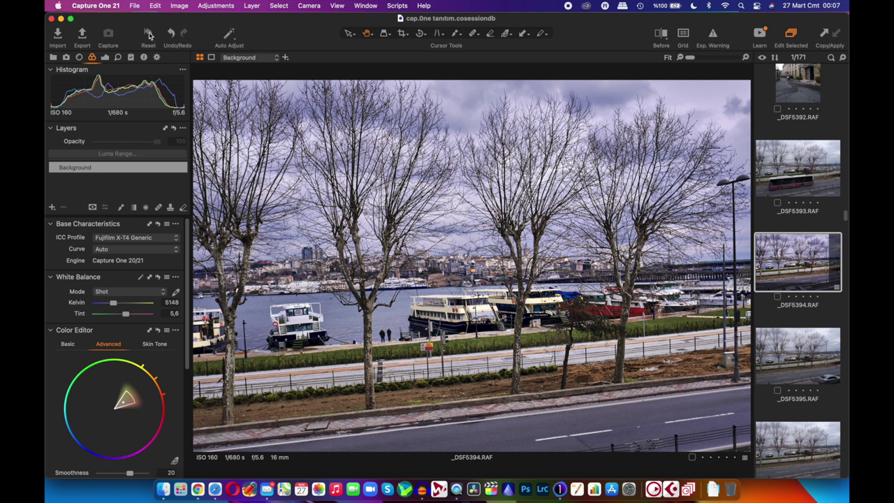
left_click(149, 35)
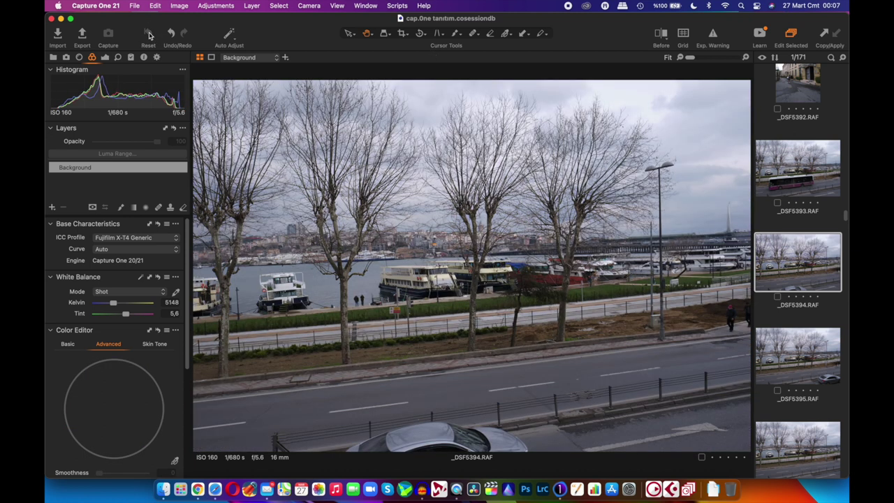
key("super+z")
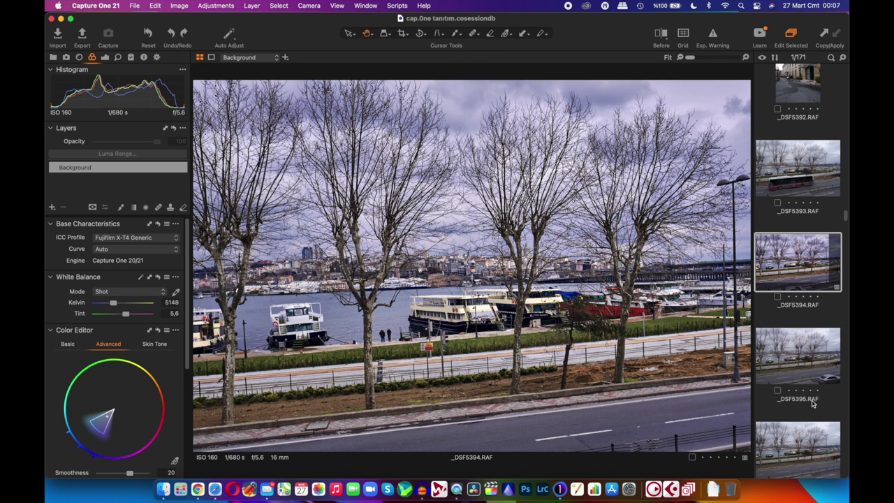
Step: Scroll the browser down and open the blue door photo _DSF5444
scroll(814, 402, "down", 5)
scroll(814, 384, "down", 5)
scroll(813, 381, "down", 5)
scroll(814, 377, "down", 3)
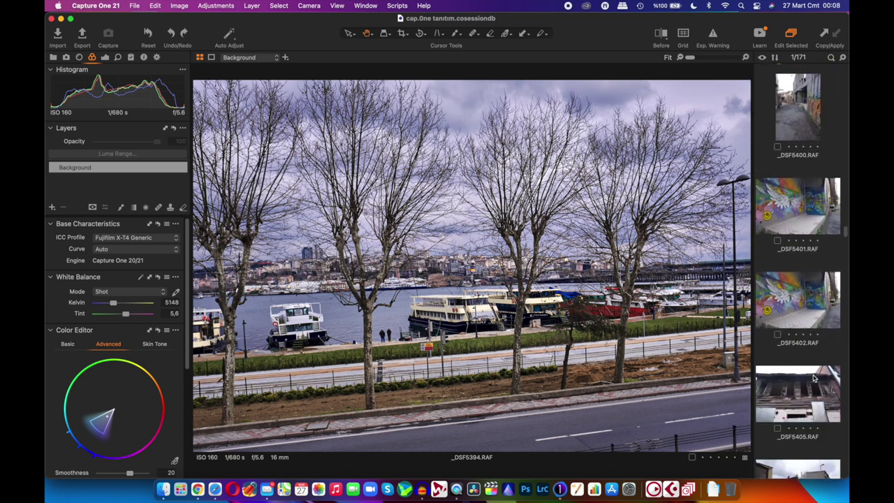
scroll(814, 378, "down", 2)
scroll(813, 378, "down", 3)
scroll(814, 378, "down", 2)
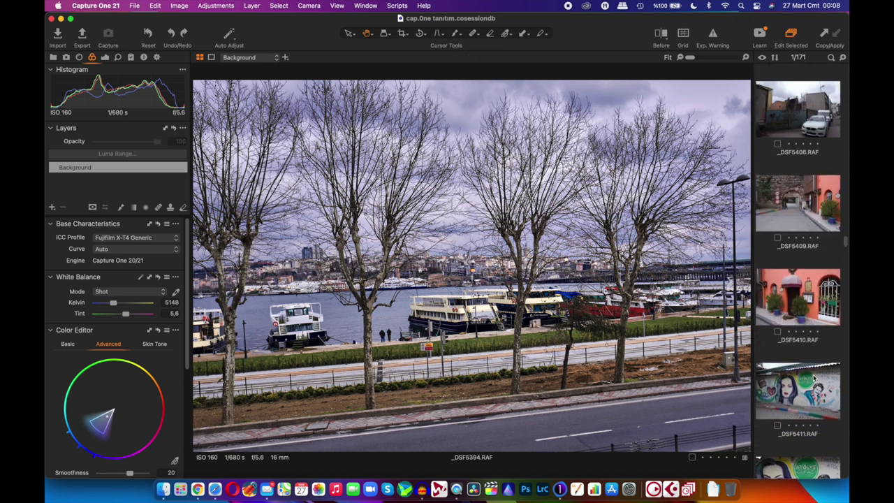
scroll(814, 377, "down", 5)
scroll(814, 378, "down", 3)
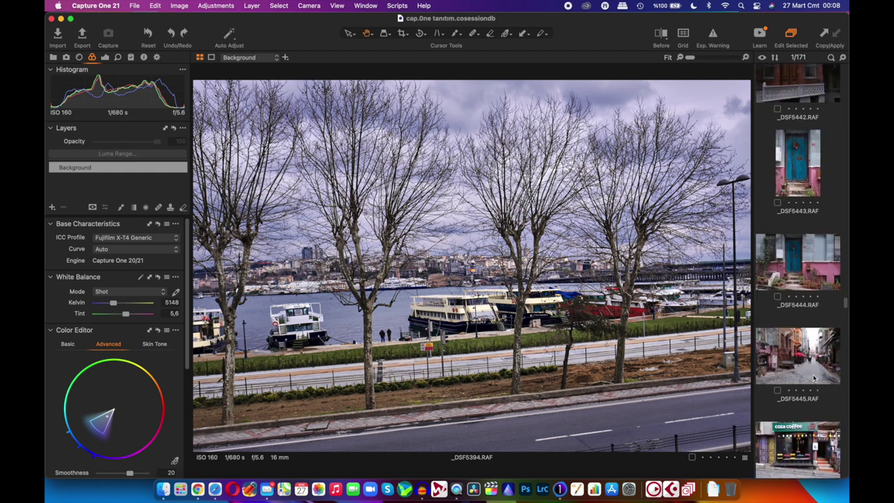
scroll(814, 378, "down", 5)
scroll(814, 378, "down", 3)
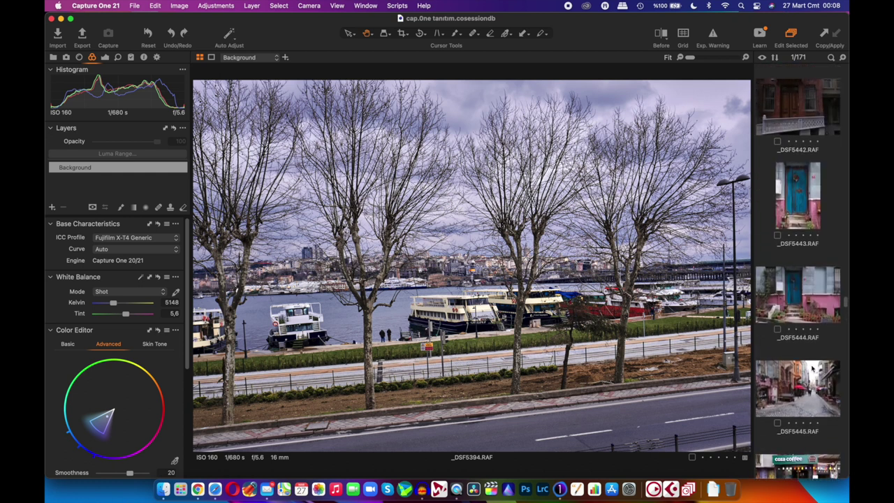
left_click(794, 286)
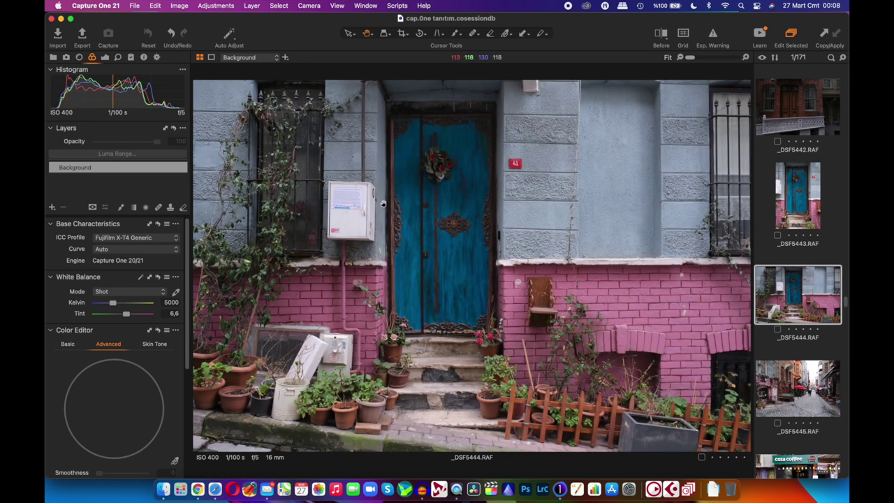
Step: Set an Unconstrained crop ratio and trim the door photo's left side
left_click(409, 39)
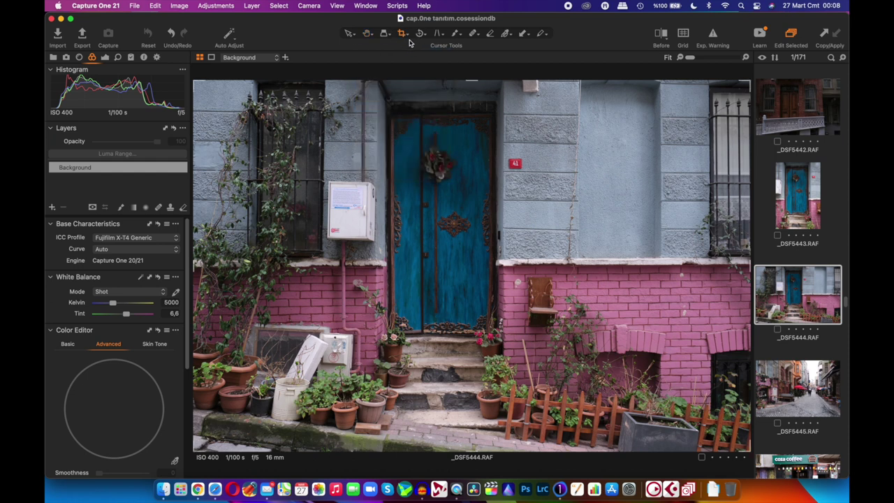
left_click(410, 35)
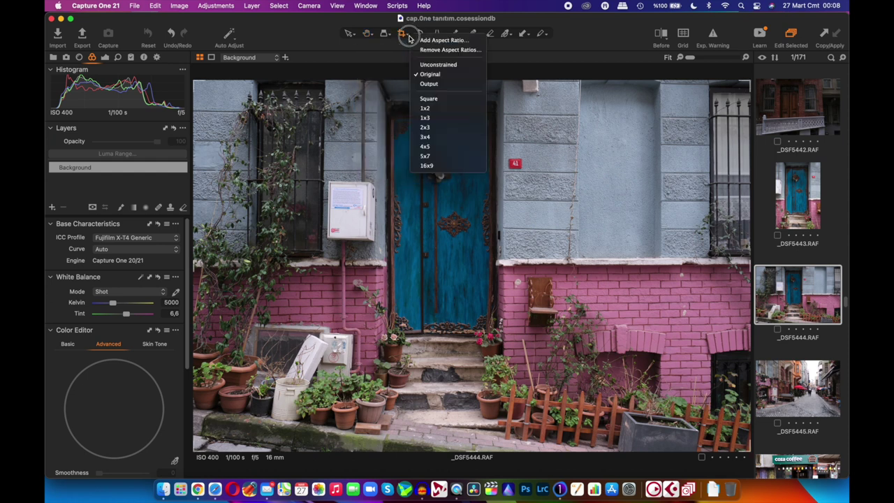
left_click(435, 64)
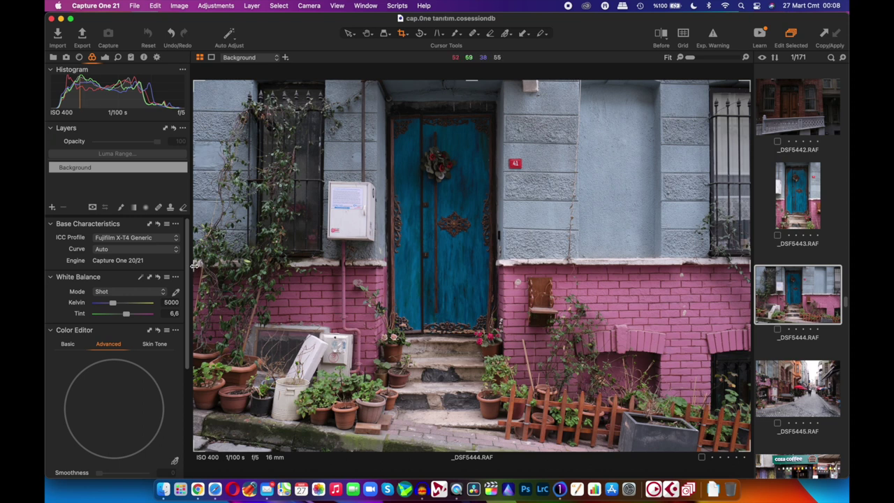
left_click_drag(194, 264, 378, 272)
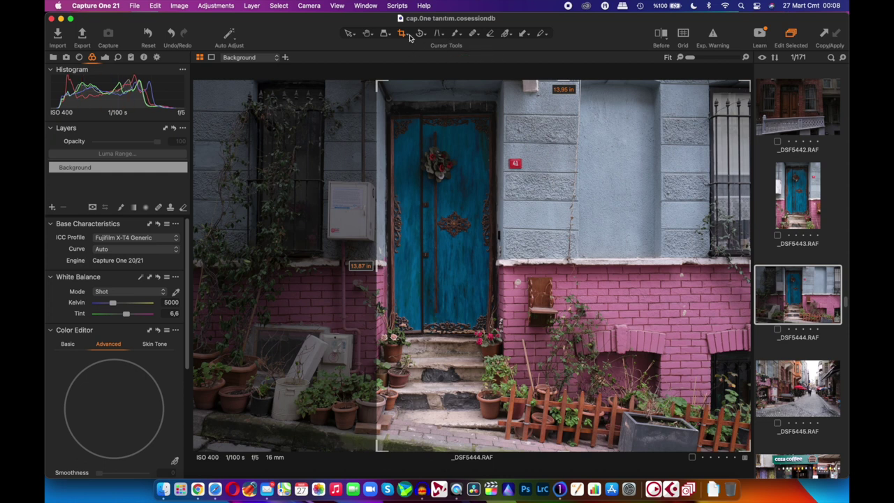
left_click(368, 35)
Step: Tighten the crop from the bottom-right corner and apply it
left_click(407, 36)
left_click(408, 37)
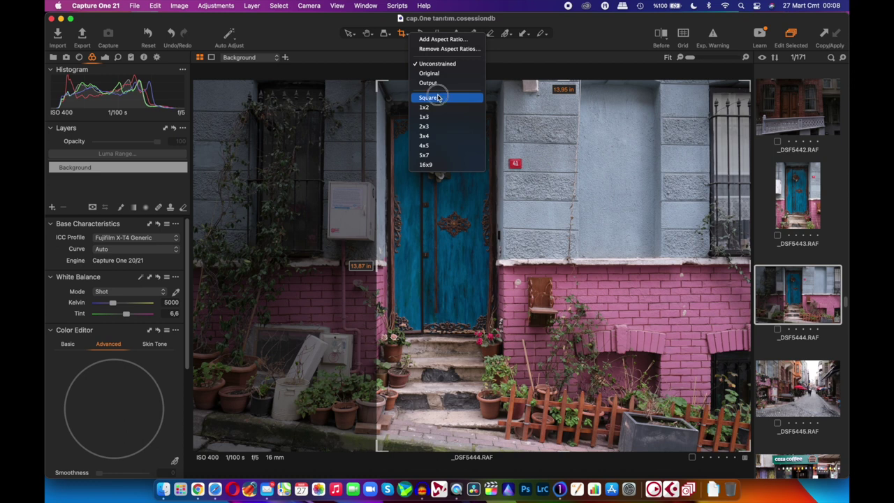
left_click(426, 97)
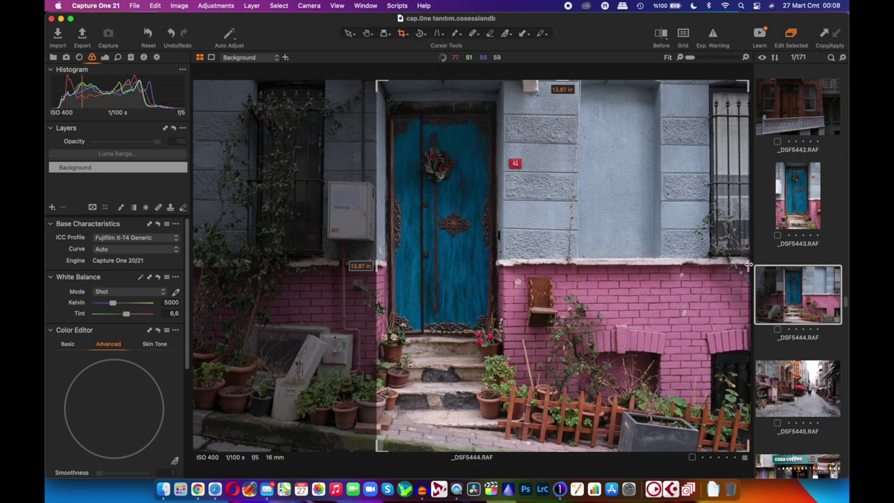
left_click(366, 35)
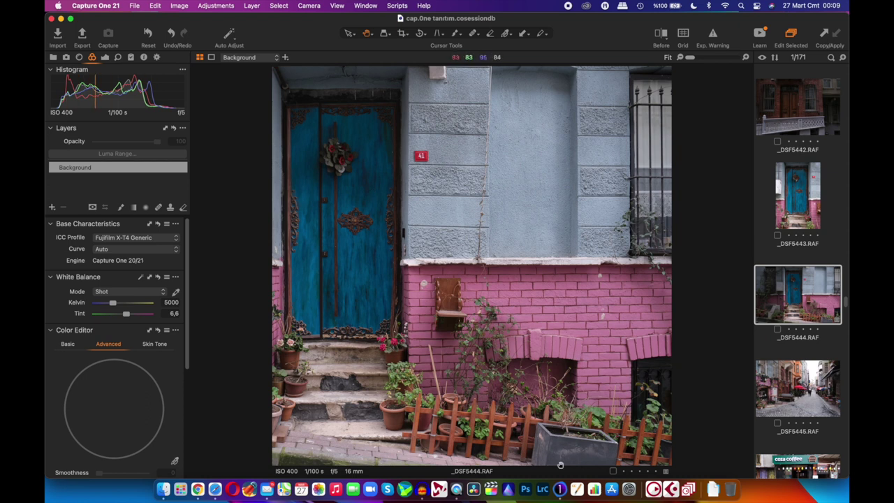
left_click(402, 32)
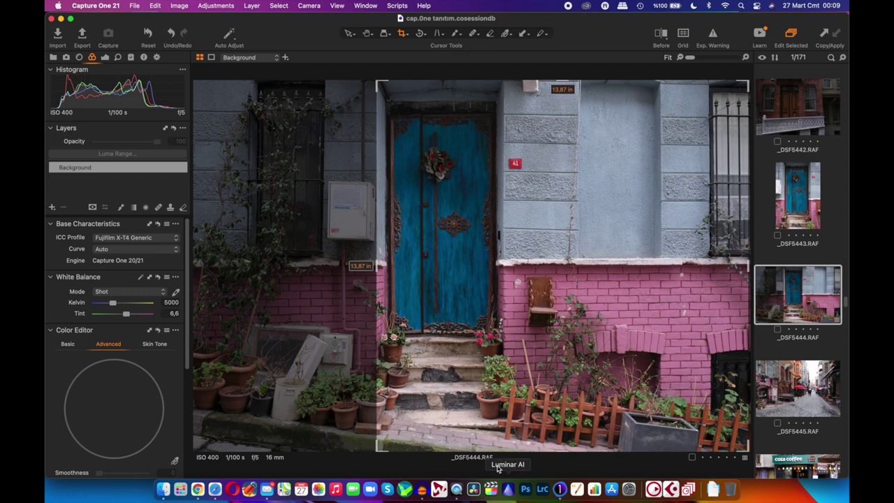
left_click_drag(748, 452, 698, 396)
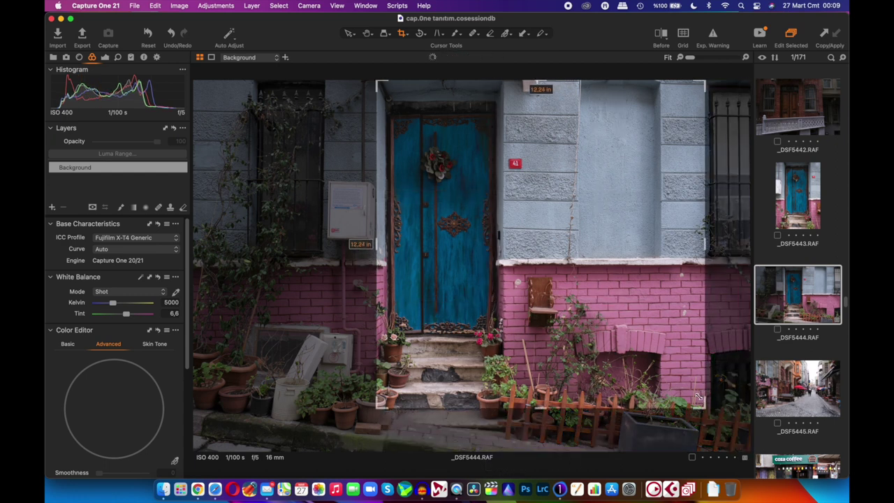
left_click(366, 33)
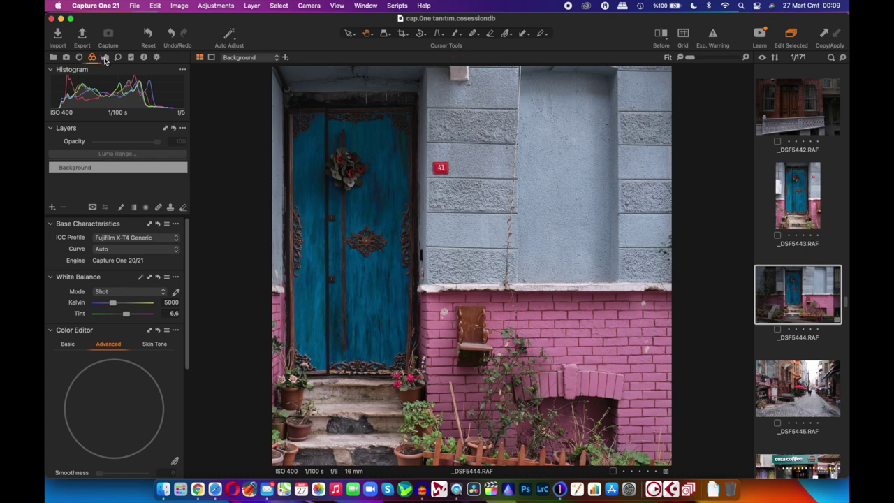
Step: Apply Auto Levels to the door photo, giving it black point 9 and white point 225
left_click(105, 58)
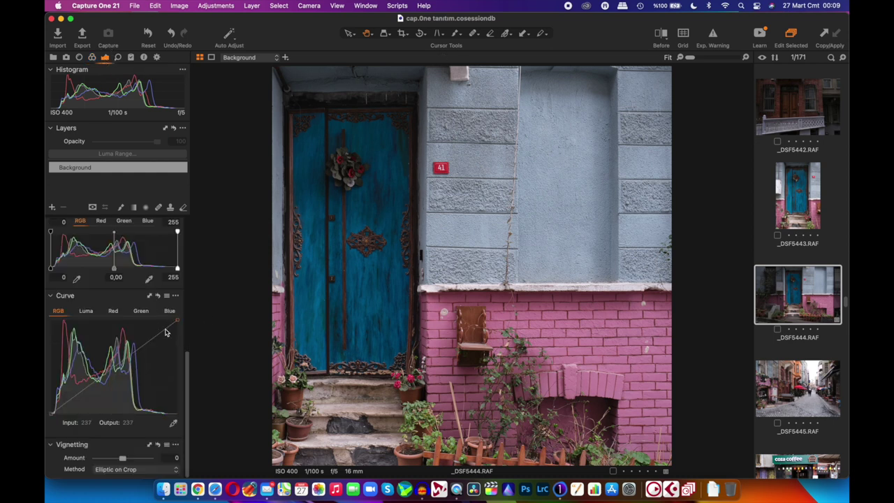
scroll(147, 326, "up", 3)
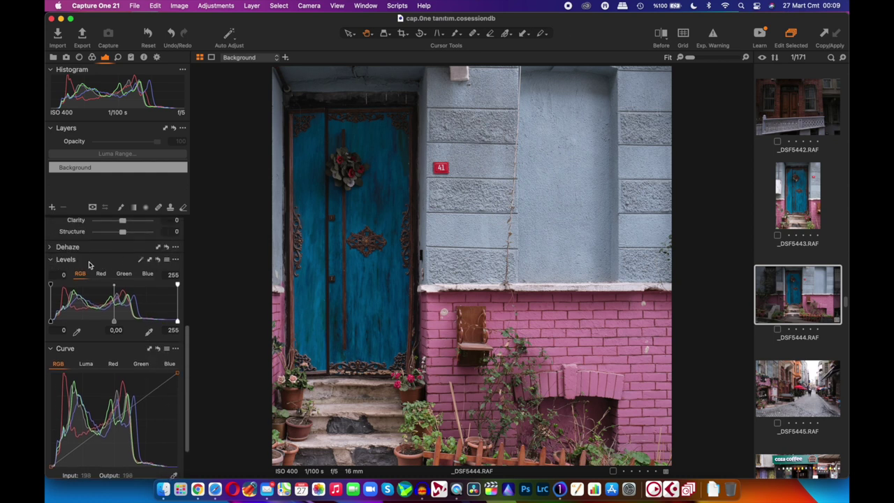
left_click(142, 261)
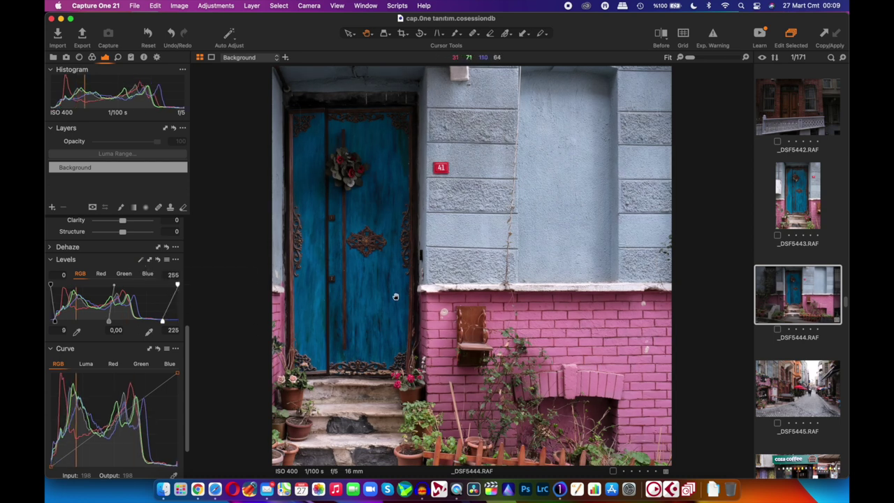
Step: Set the HDR Highlight slider to -52 and the Shadow slider to 21 on the door photo
scroll(165, 285, "up", 5)
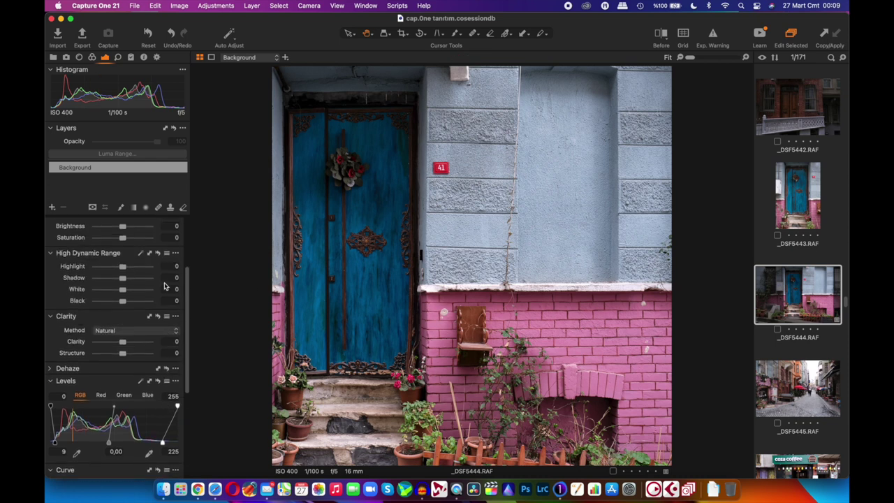
scroll(141, 290, "up", 3)
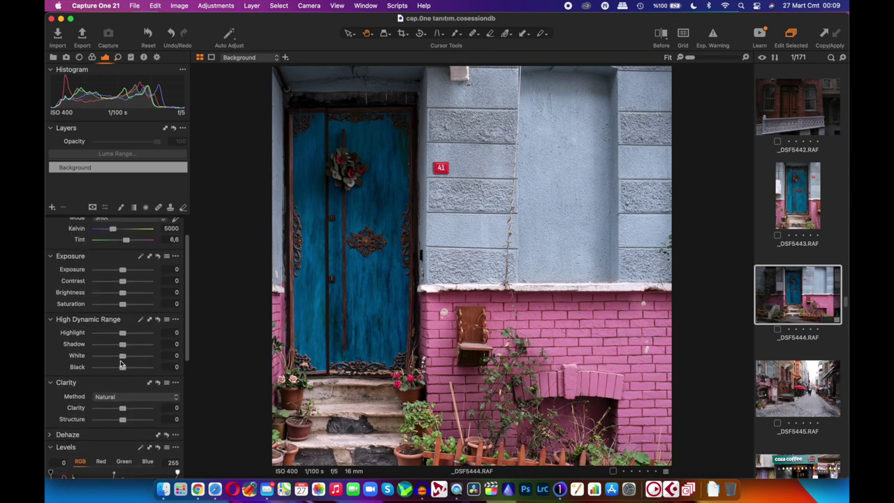
left_click(124, 336)
left_click_drag(124, 335, 49, 333)
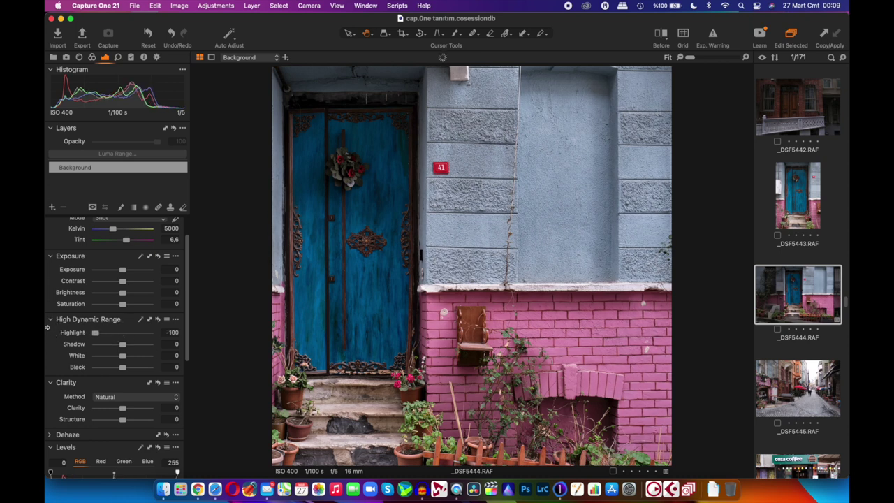
left_click_drag(109, 338, 128, 352)
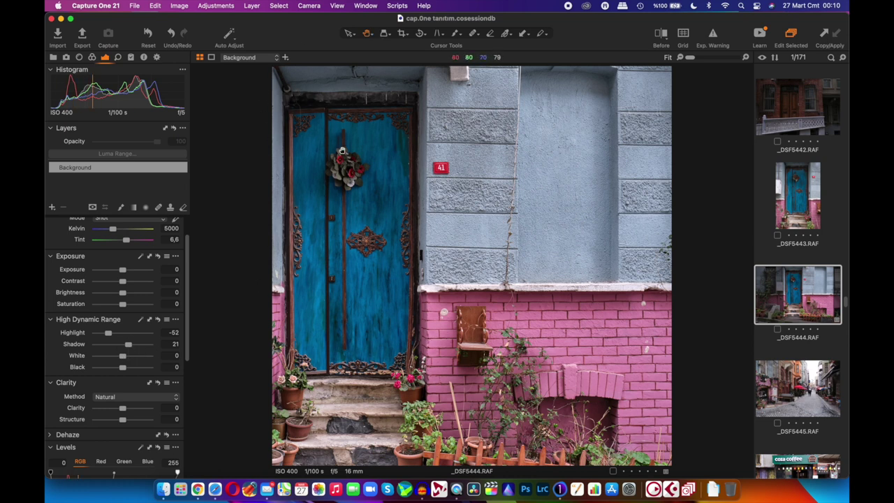
Step: Pull the top-right crop corner inward for a tighter crop around the door, then apply it
left_click(401, 33)
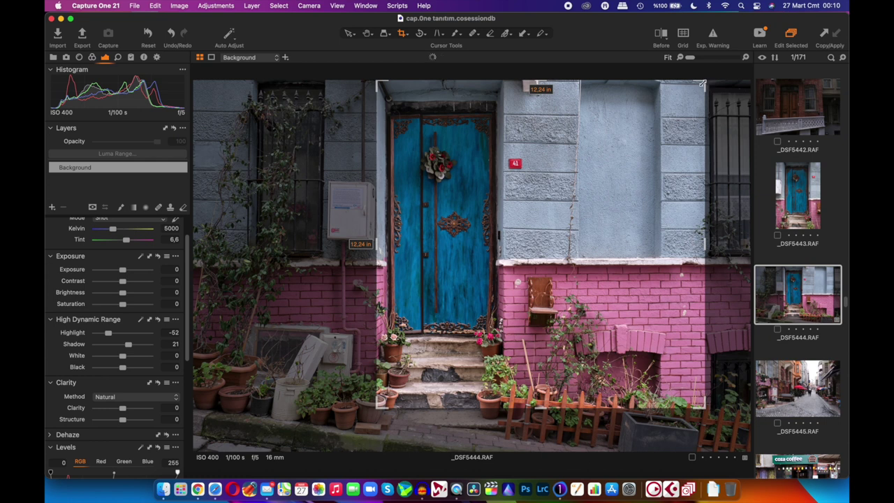
left_click_drag(702, 84, 682, 126)
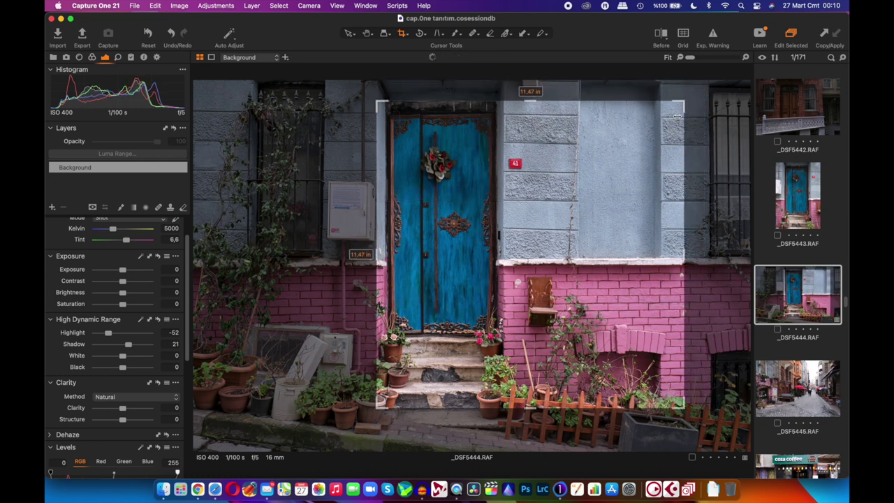
left_click(368, 35)
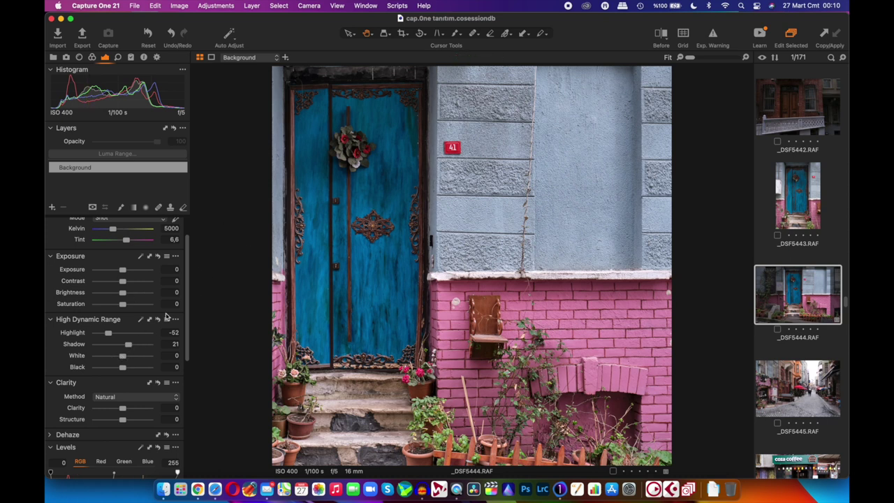
Step: Set the HDR Shadow slider to 37 and the White slider to -66
left_click_drag(129, 345, 136, 347)
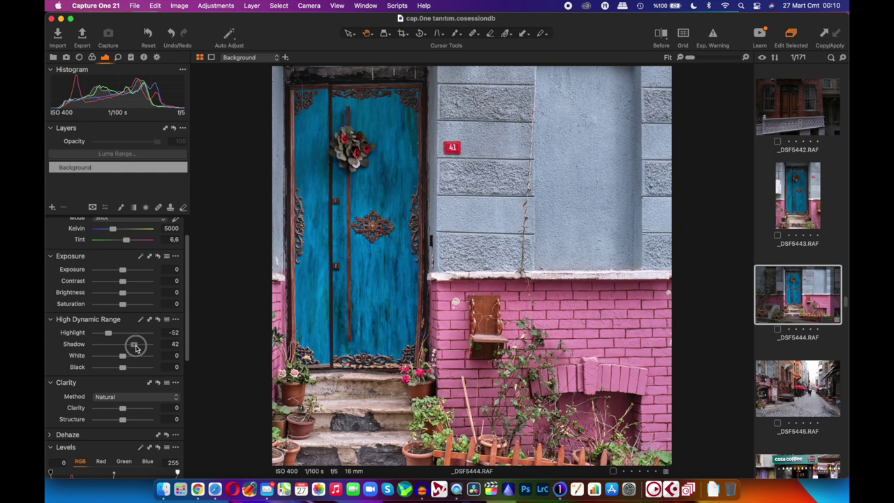
left_click_drag(136, 348, 134, 349)
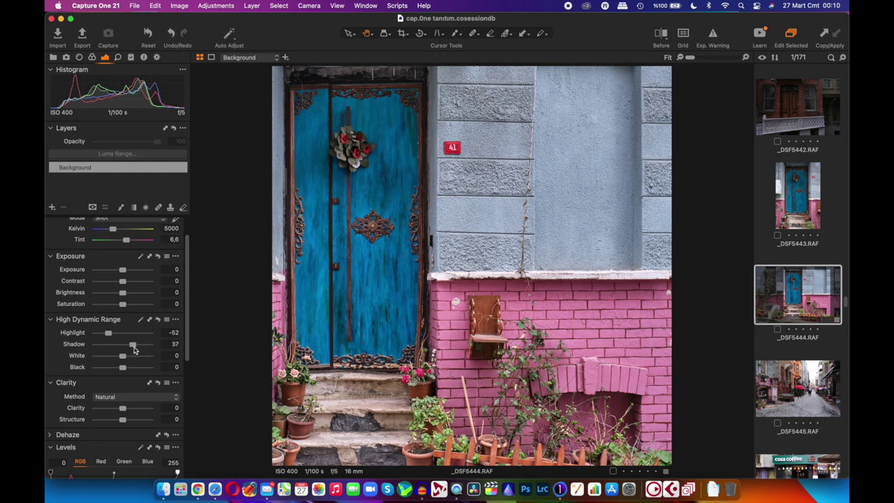
mouse_move(123, 355)
left_mouse_down()
mouse_move(80, 364)
mouse_move(106, 361)
left_mouse_up()
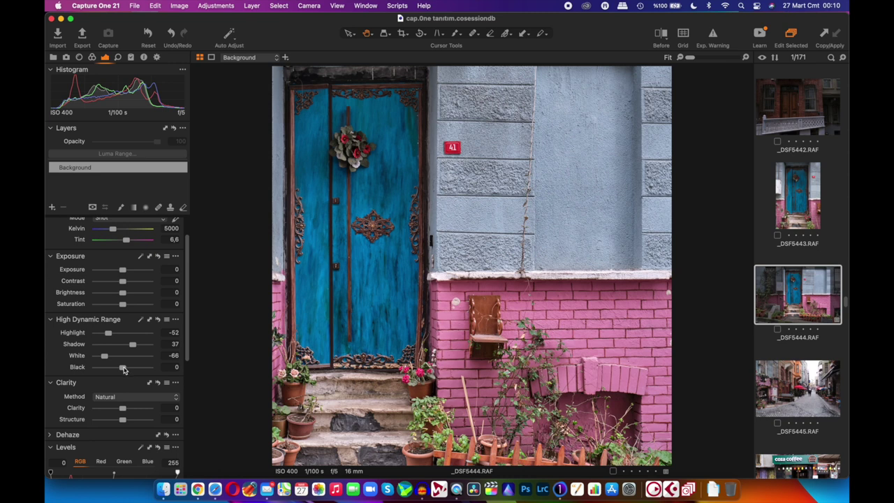
Step: Set Exposure Contrast to 11 and Brightness to -7
scroll(155, 333, "up", 2)
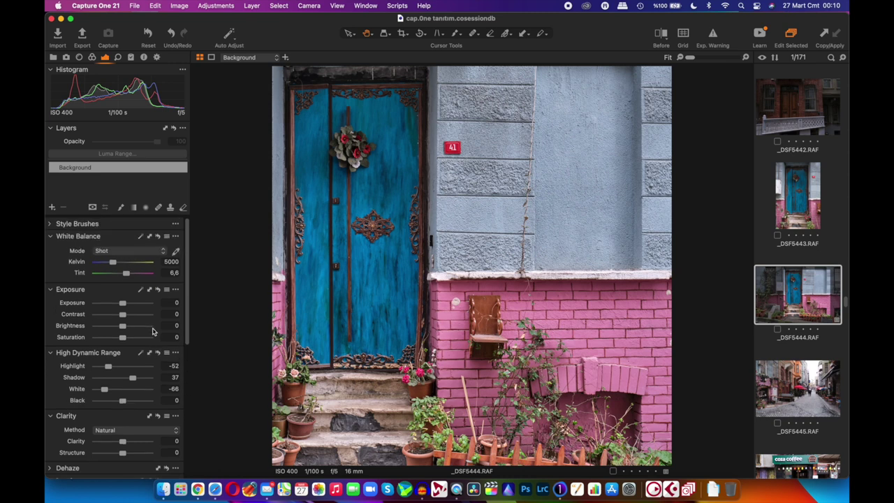
left_click_drag(122, 314, 128, 316)
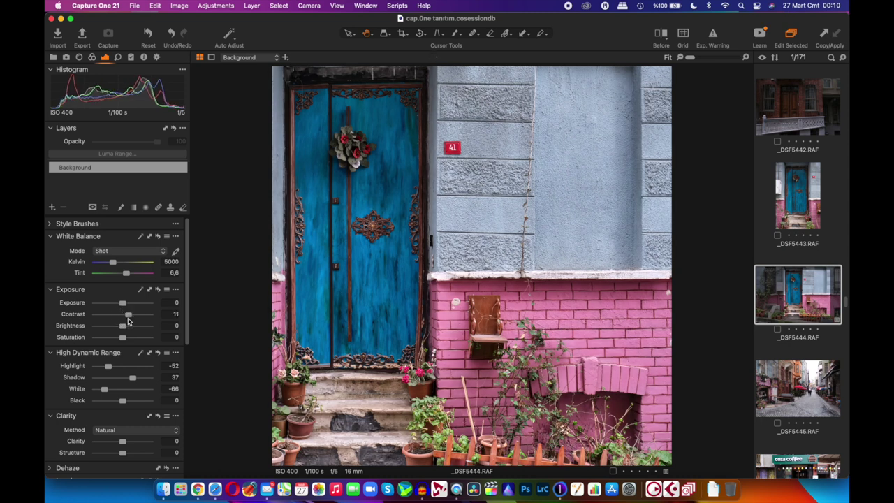
left_click_drag(124, 326, 121, 330)
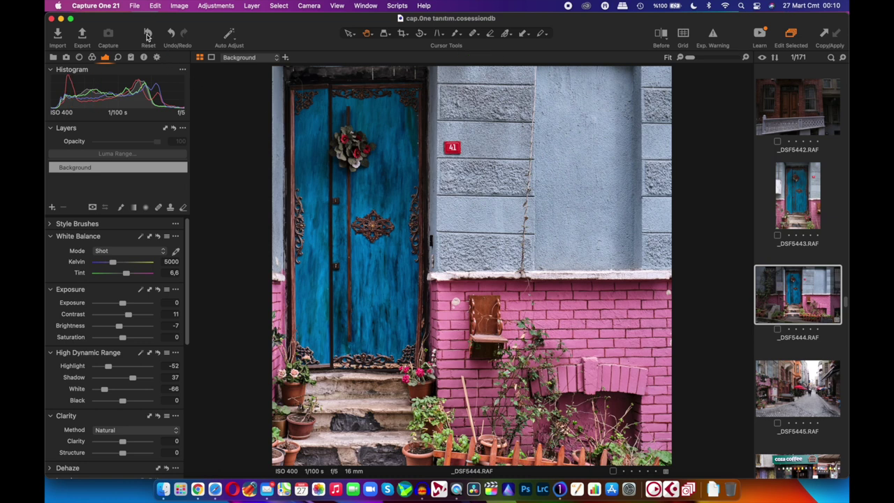
left_click(147, 35)
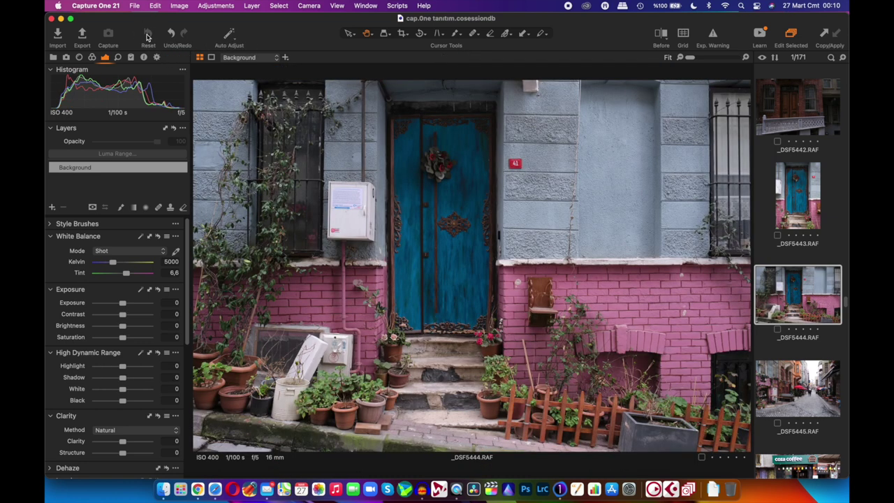
key("super+z")
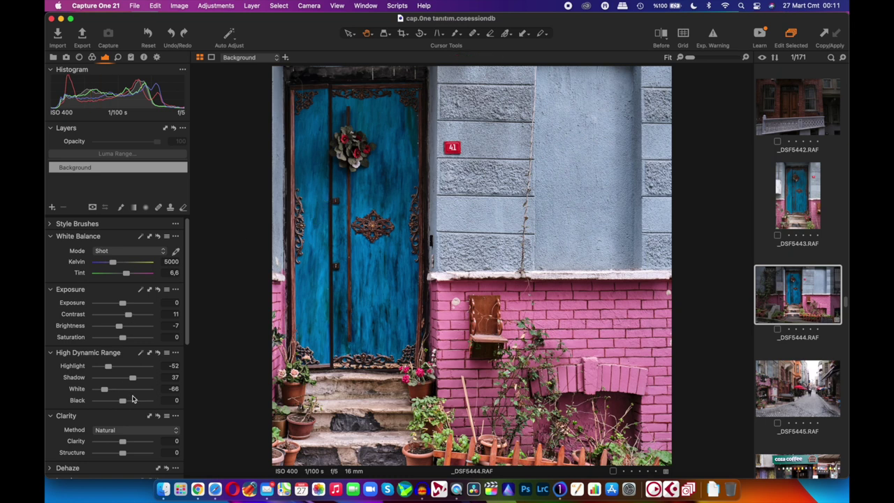
scroll(133, 398, "down", 4)
Step: Set Structure to 57 and Clarity to 30, checking the brick detail at 100% zoom
scroll(130, 339, "down", 1)
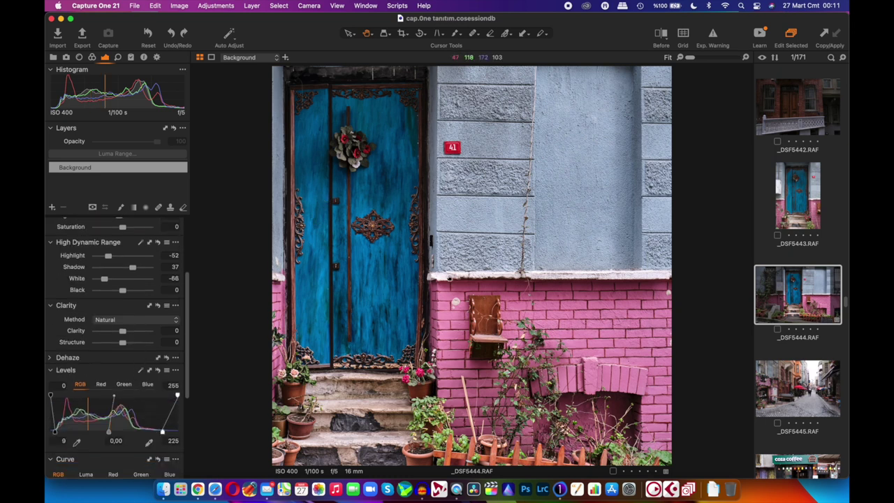
left_click(425, 278)
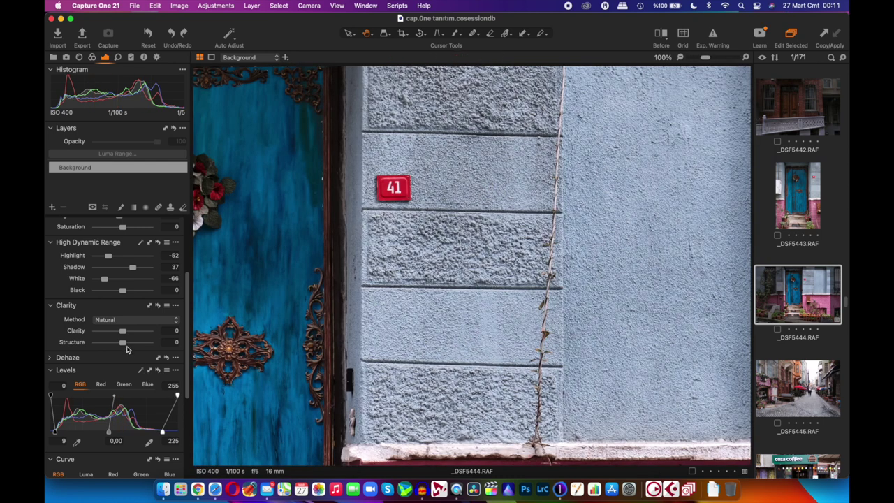
left_click_drag(122, 343, 141, 343)
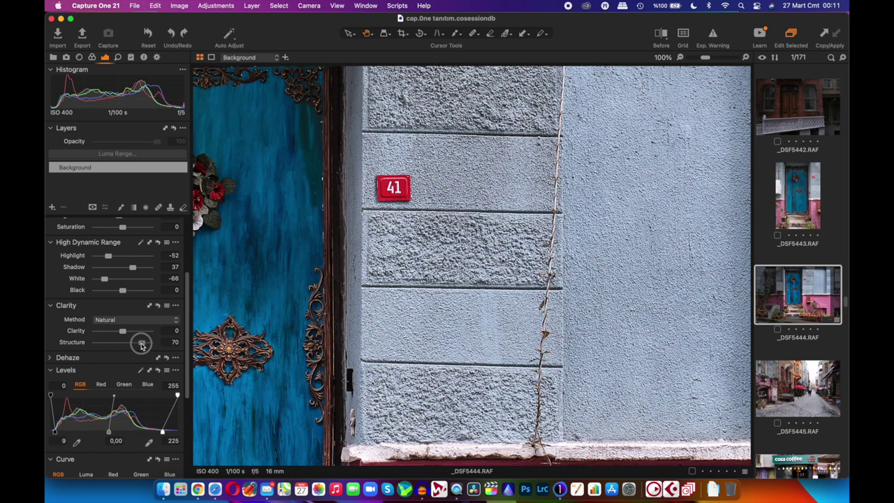
left_click_drag(142, 344, 138, 346)
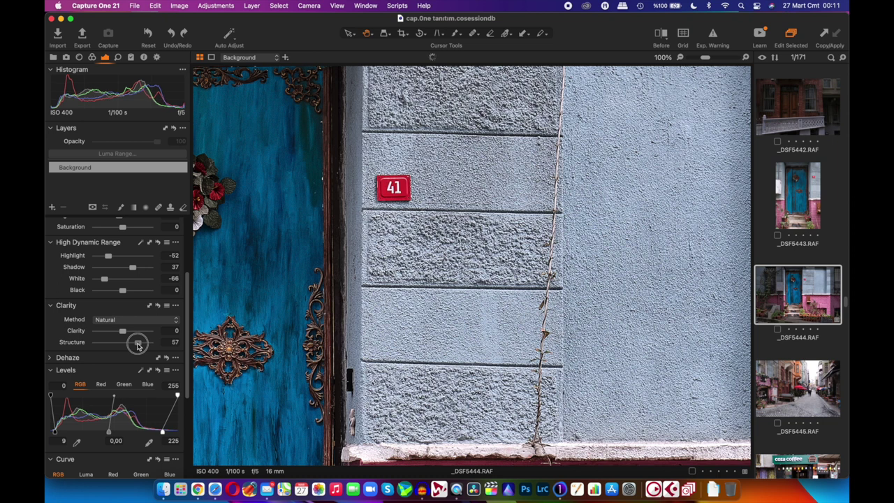
left_click(300, 276)
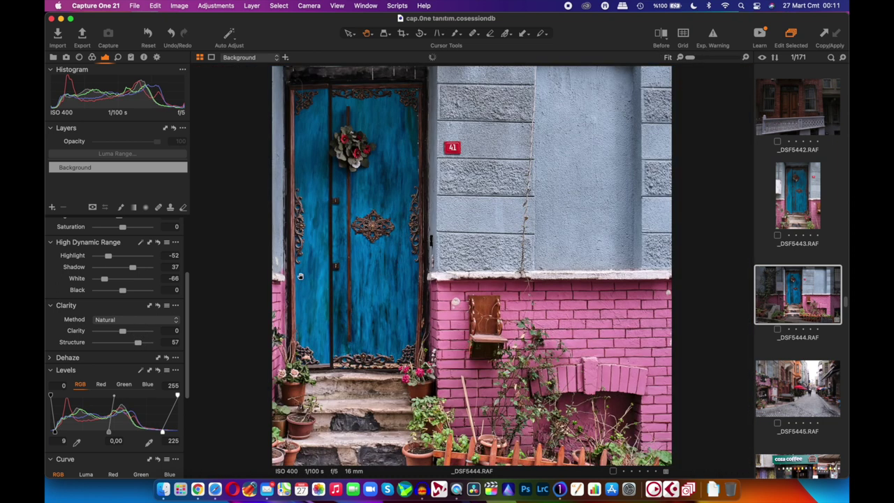
left_click_drag(122, 330, 130, 337)
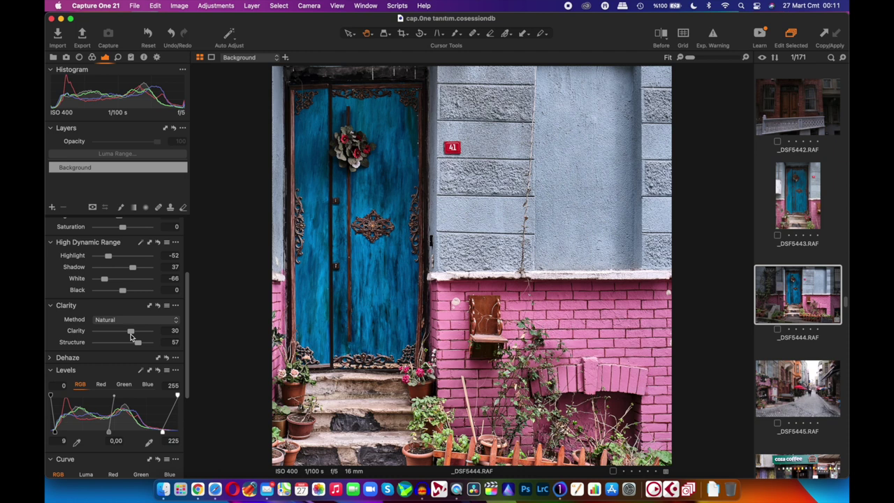
left_click(438, 186)
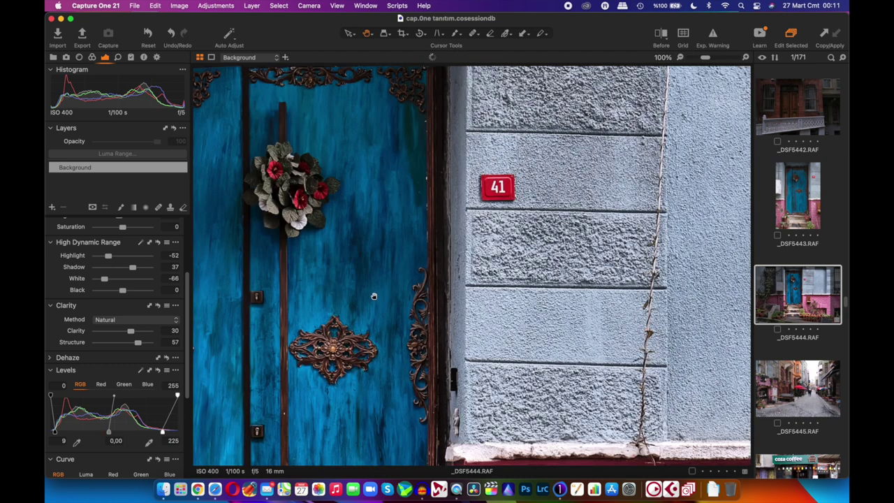
left_click_drag(374, 296, 378, 224)
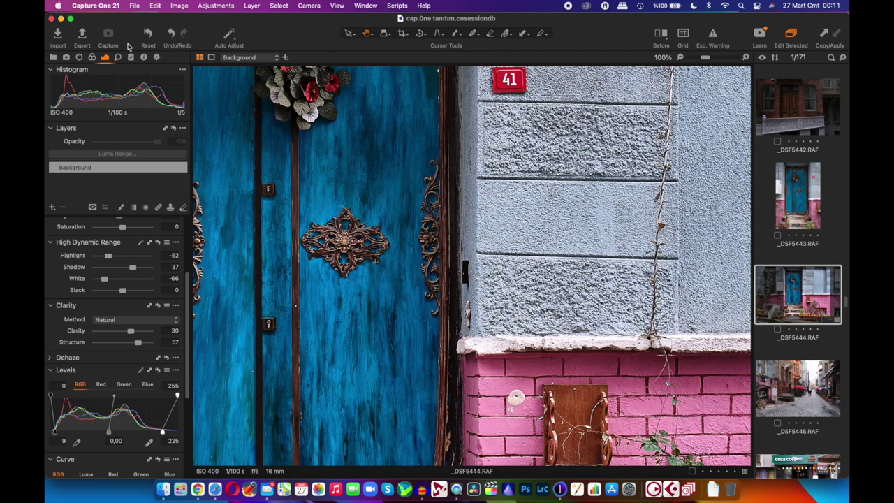
Step: Test Sharpening Amount at 539 and 650, then reset it to 140 and fit the photo in view
left_click(118, 58)
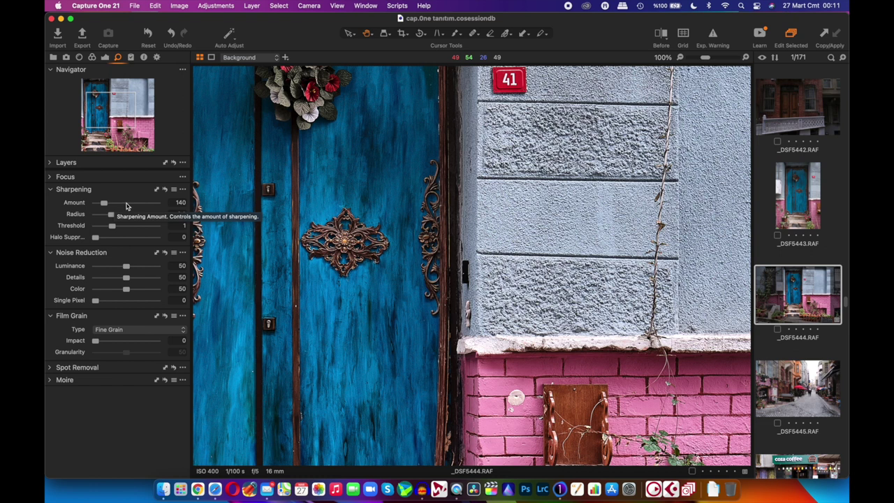
left_click(128, 203)
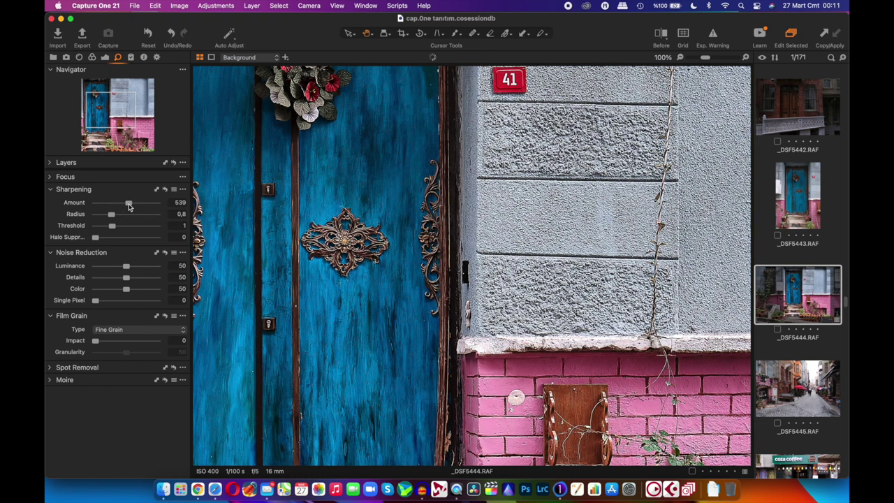
double_click(128, 203)
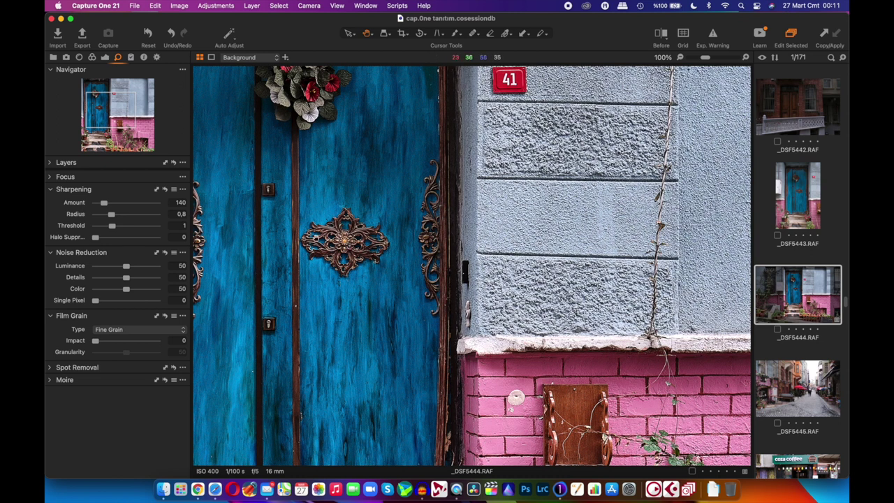
left_click(135, 203)
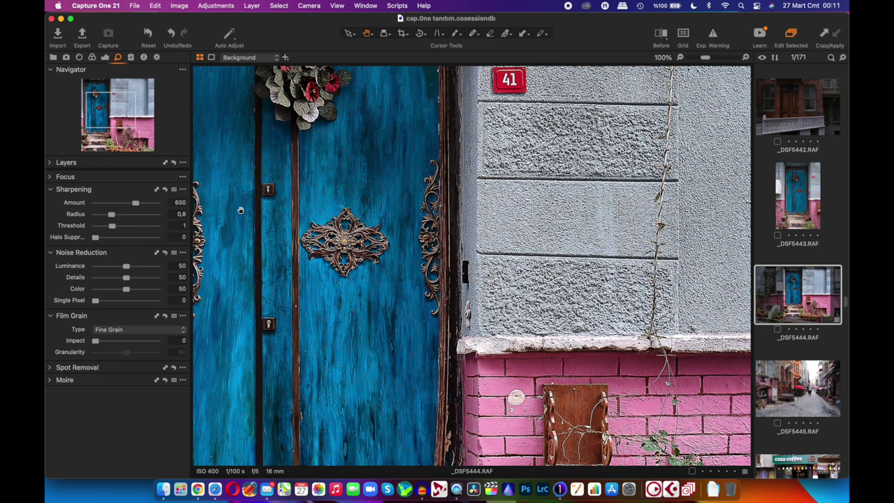
double_click(135, 203)
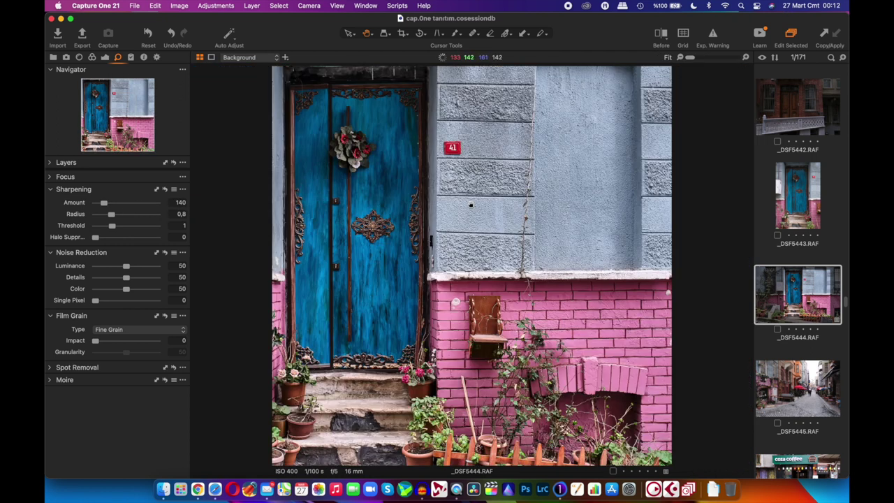
left_click(465, 208)
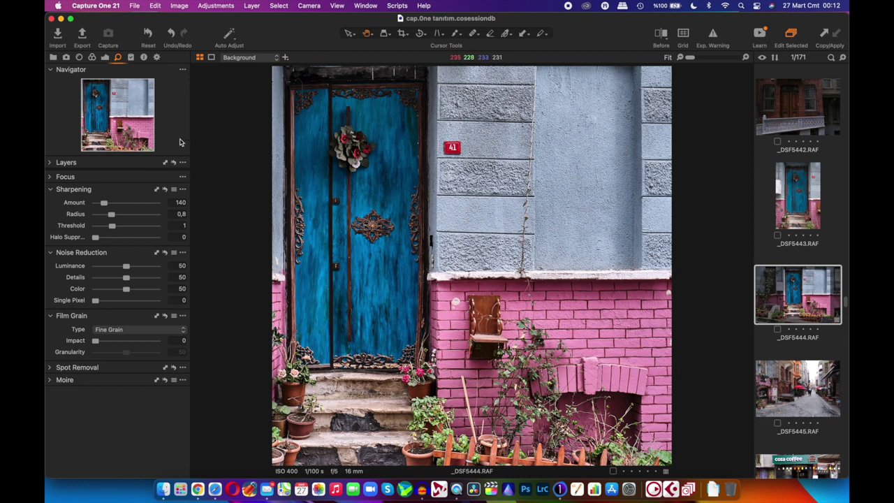
Step: Shape the RGB curve into a gentle S, raising upper tones and lowering darker ones
left_click(105, 57)
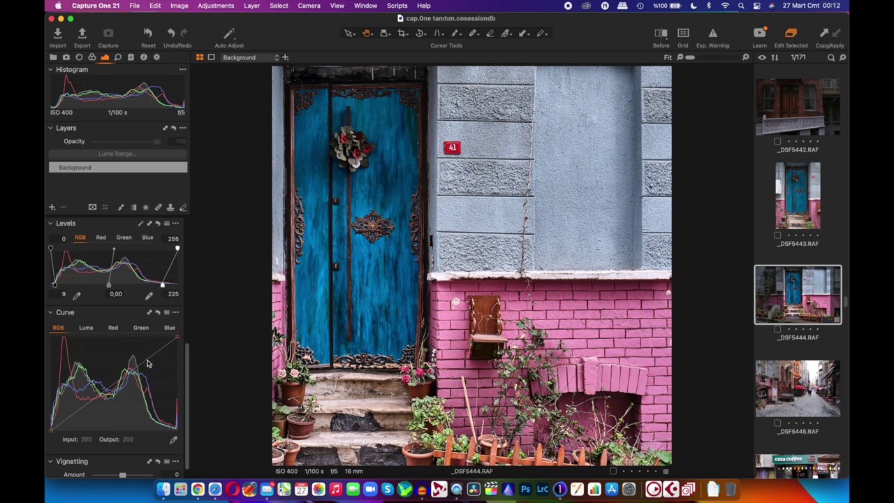
left_click_drag(147, 363, 147, 358)
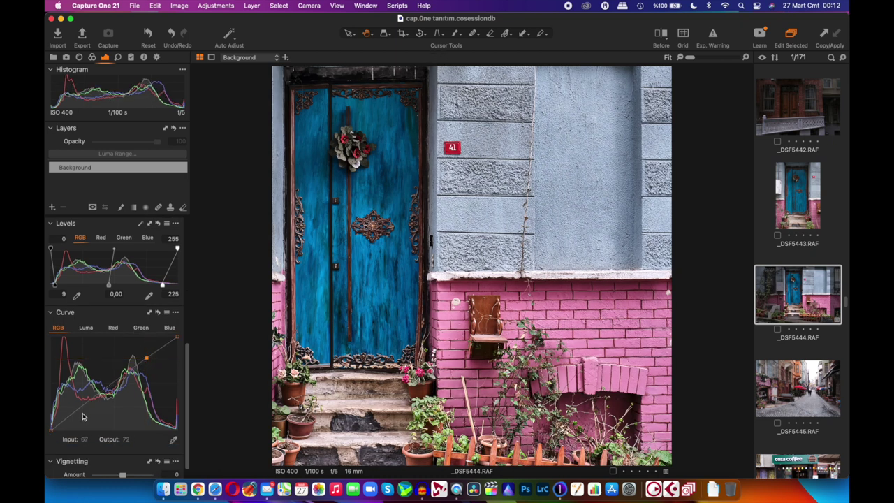
left_click_drag(84, 411, 82, 408)
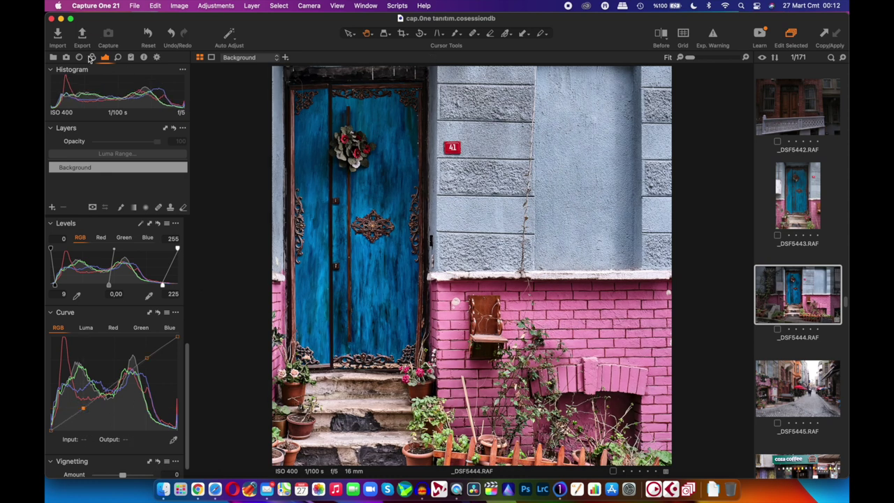
Step: Sample the pink brick wall in the Color Editor and set the range's smoothness to 20
left_click(91, 57)
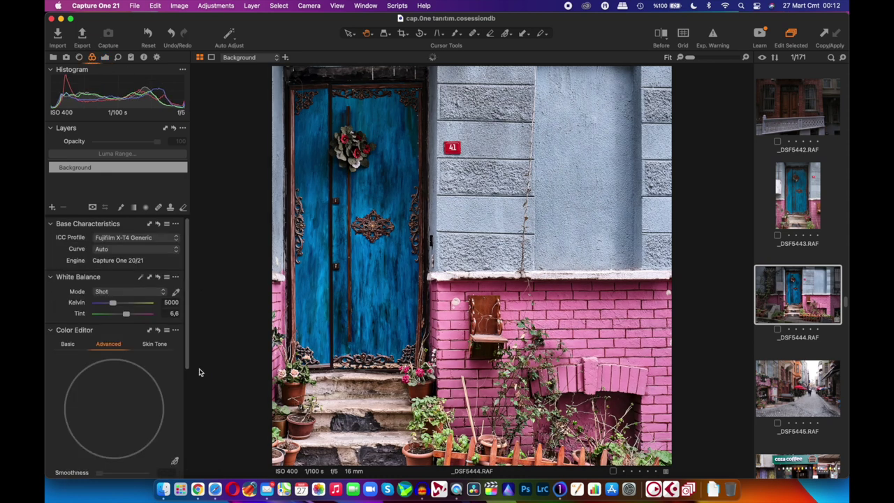
left_click(175, 463)
left_click(592, 313)
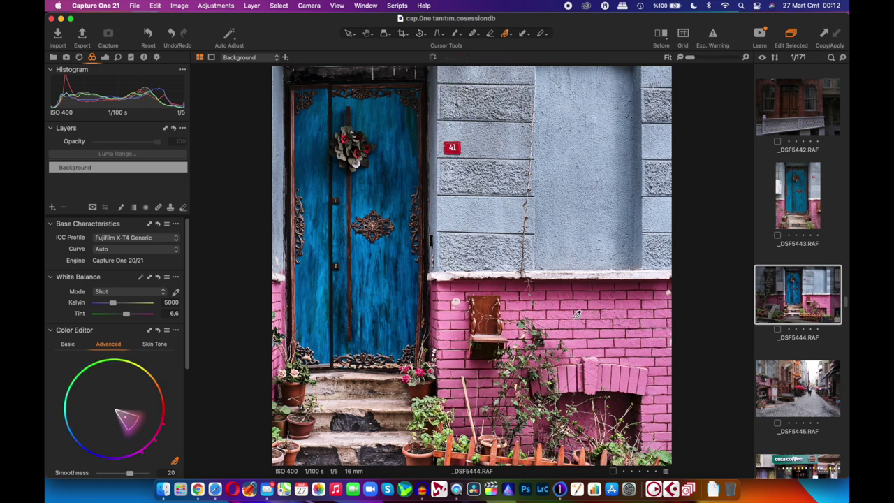
scroll(121, 370, "down", 5)
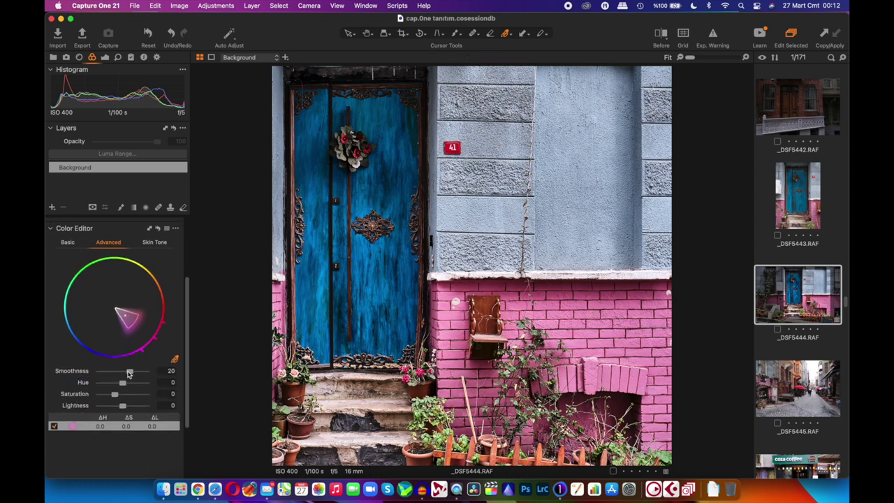
left_click_drag(129, 374, 143, 372)
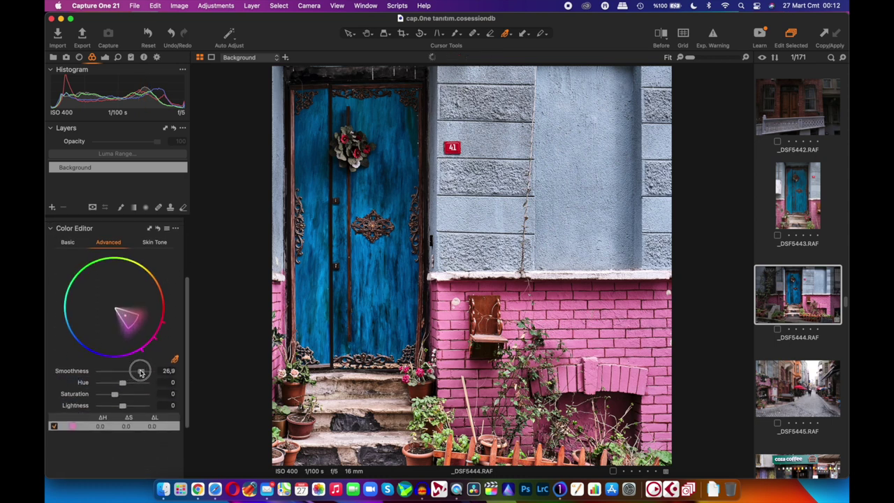
mouse_move(142, 372)
left_mouse_down()
mouse_move(172, 371)
mouse_move(47, 371)
mouse_move(111, 379)
left_mouse_up()
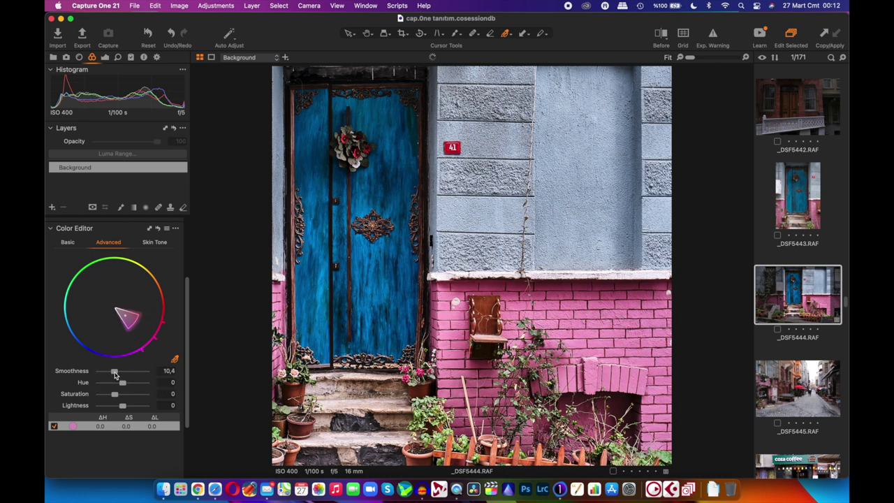
left_click_drag(110, 380, 123, 405)
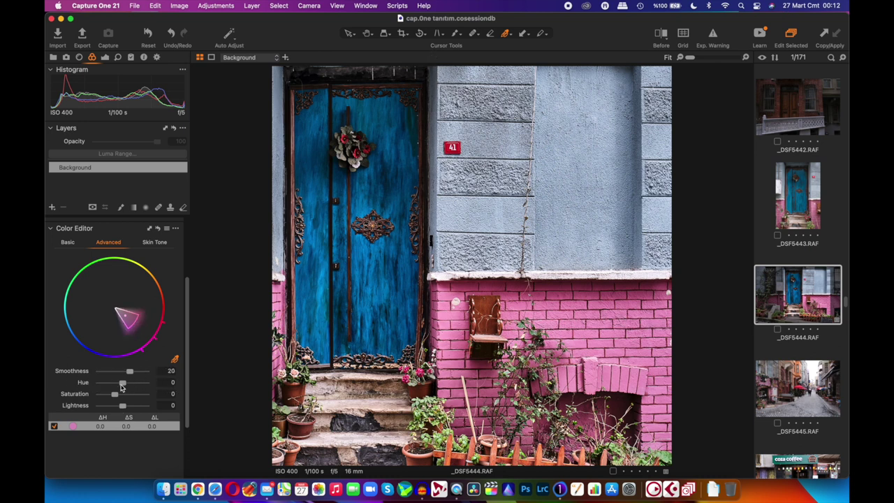
Step: Give the pink range hue -30, saturation 36.6 and lightness 10.8, then zoom to 100%
mouse_move(123, 385)
left_mouse_down()
mouse_move(156, 389)
mouse_move(81, 386)
left_mouse_up()
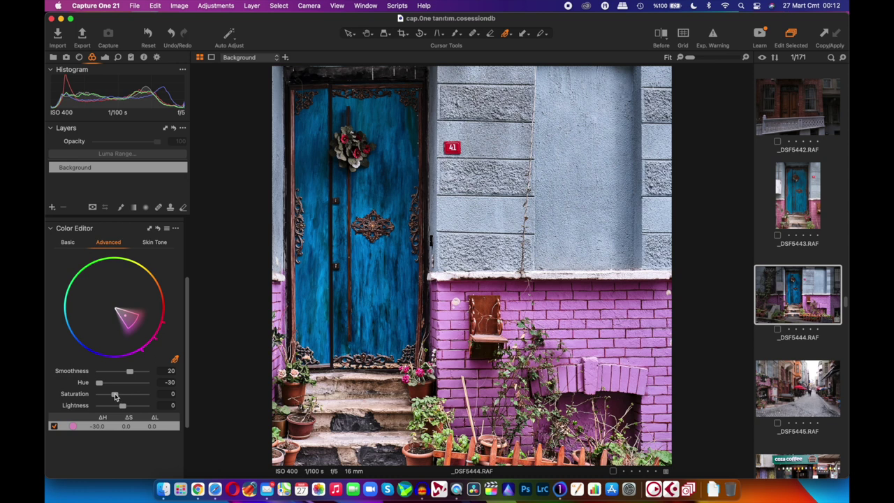
left_click_drag(115, 396, 120, 397)
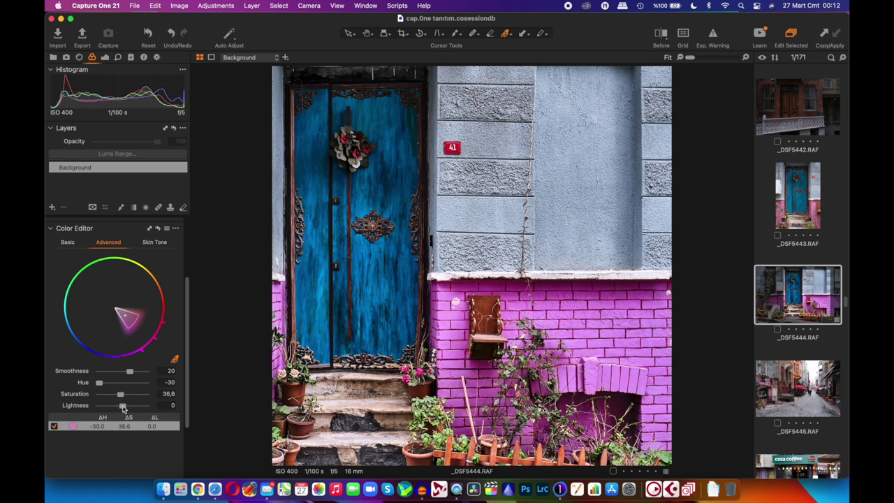
left_click_drag(122, 406, 125, 406)
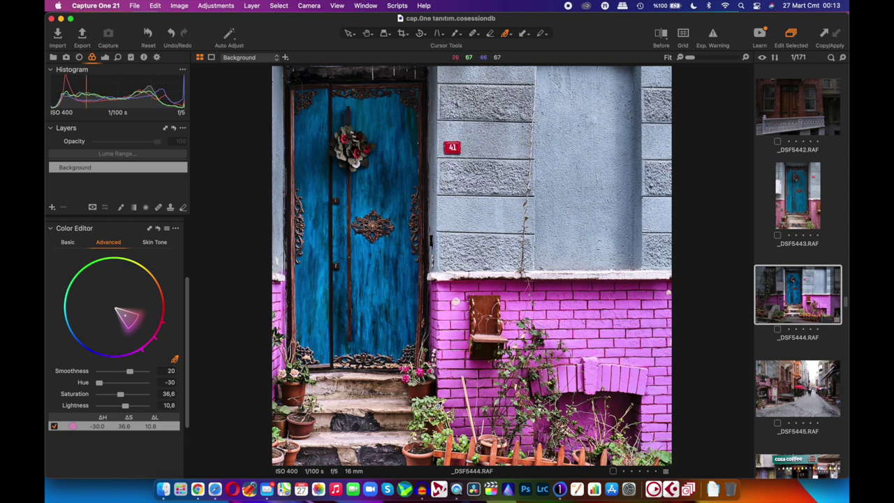
left_click(367, 33)
left_click(429, 417)
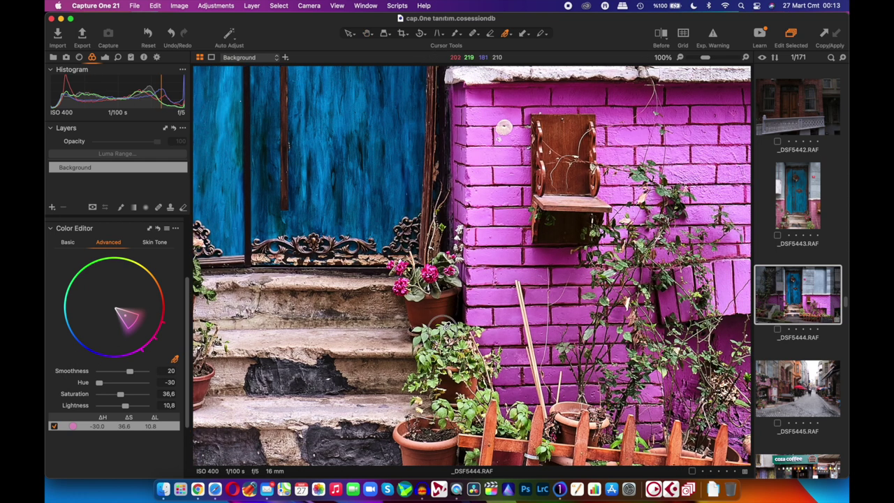
Step: Sample the leaf green as a new range and set hue -11.1 and lightness -22.8
left_click(446, 324)
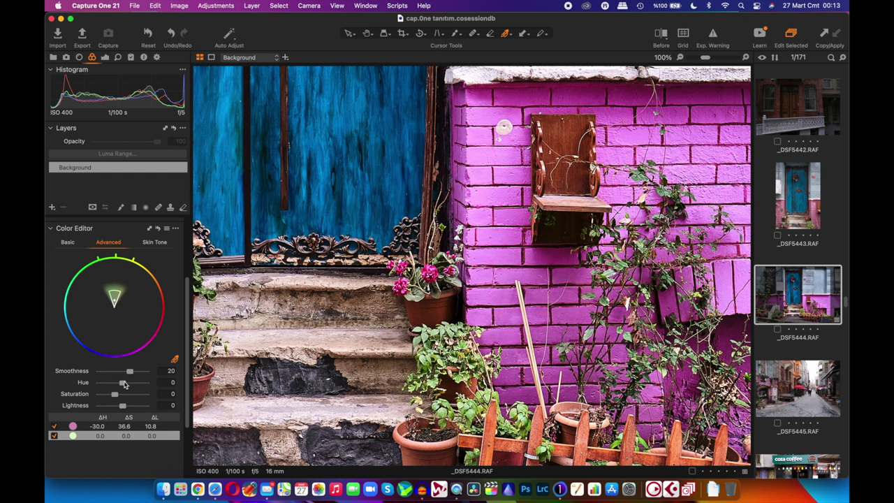
left_click_drag(123, 384, 118, 386)
left_click_drag(118, 386, 114, 386)
left_click_drag(122, 405, 116, 406)
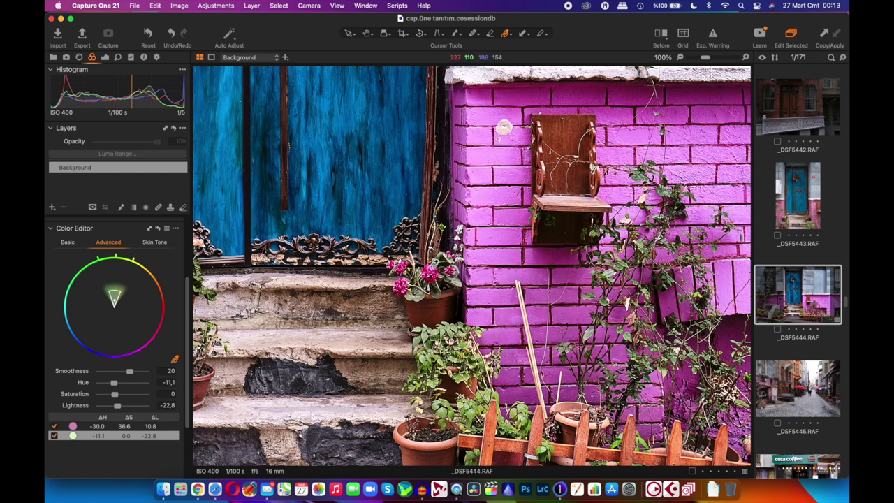
Step: Sample the magenta wall as another range, raise its saturation to 25.3, and fit the photo in view
left_click(433, 266)
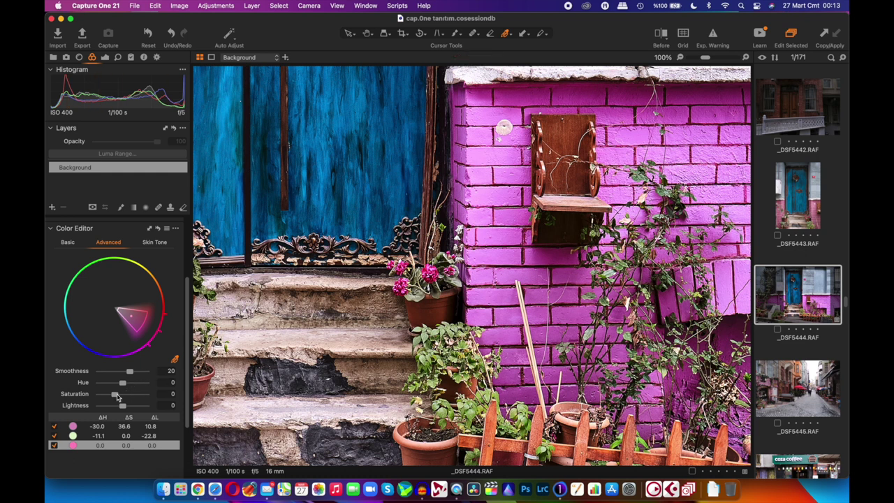
left_click_drag(115, 396, 119, 397)
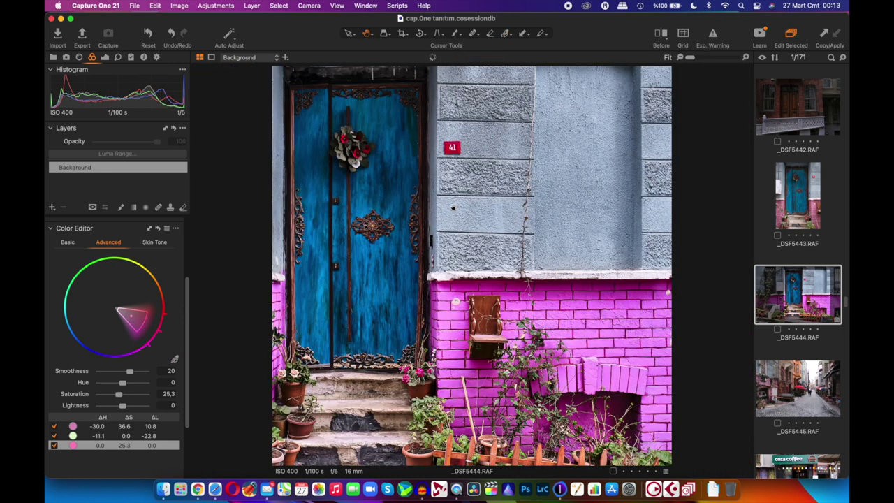
double_click(451, 208)
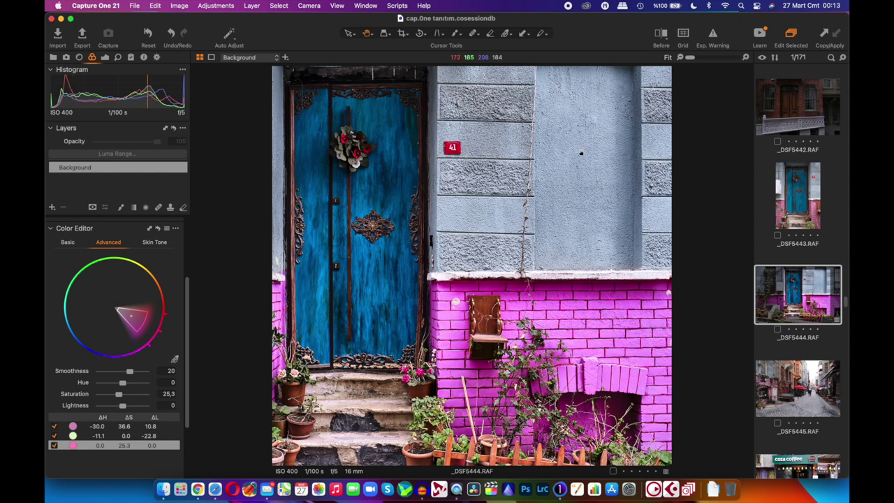
left_click(174, 359)
Step: Sample the grey-blue wall and shift it to teal with hue -30, saturation 53.3 and lightness 26.1
left_click(564, 124)
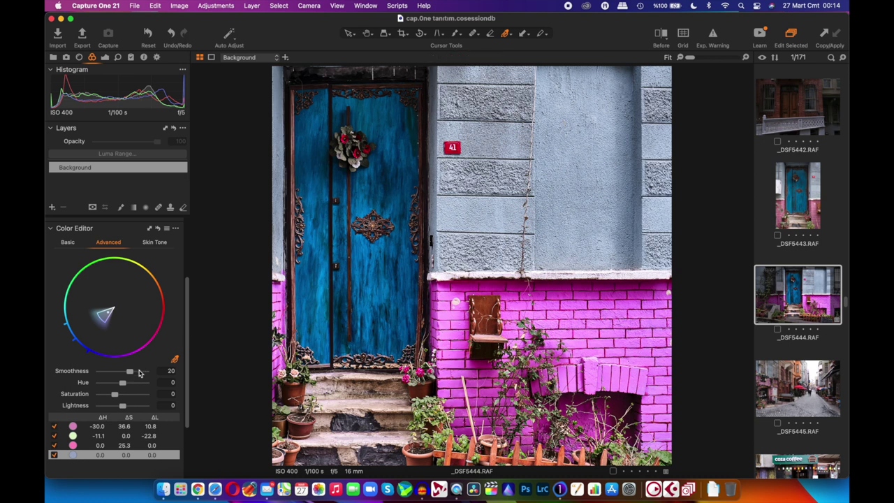
mouse_move(123, 383)
left_mouse_down()
mouse_move(168, 383)
mouse_move(46, 381)
left_mouse_up()
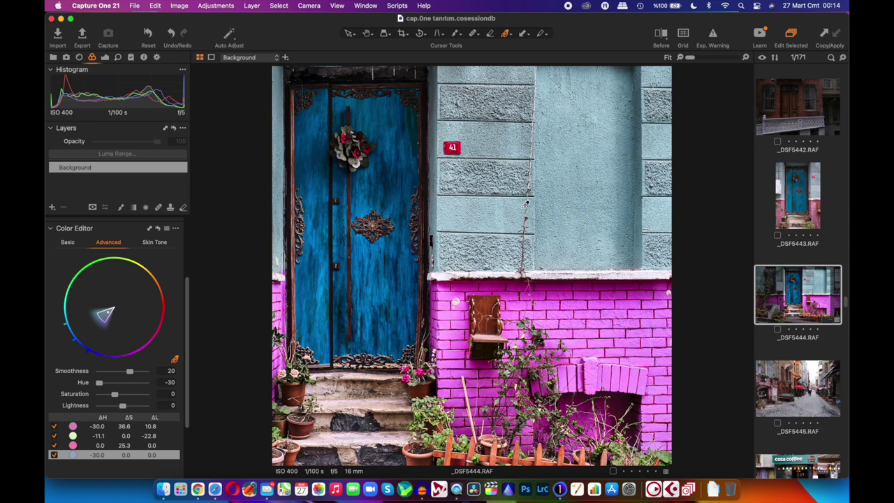
left_click_drag(116, 396, 124, 397)
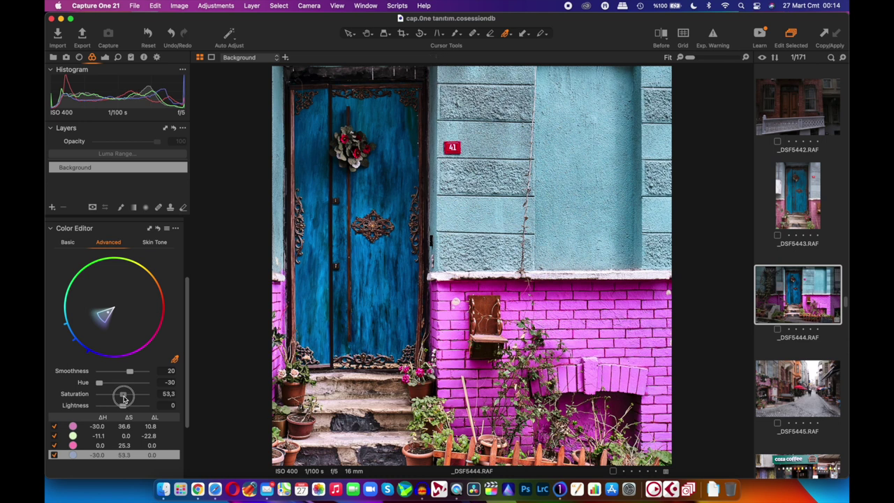
left_click_drag(123, 405, 118, 407)
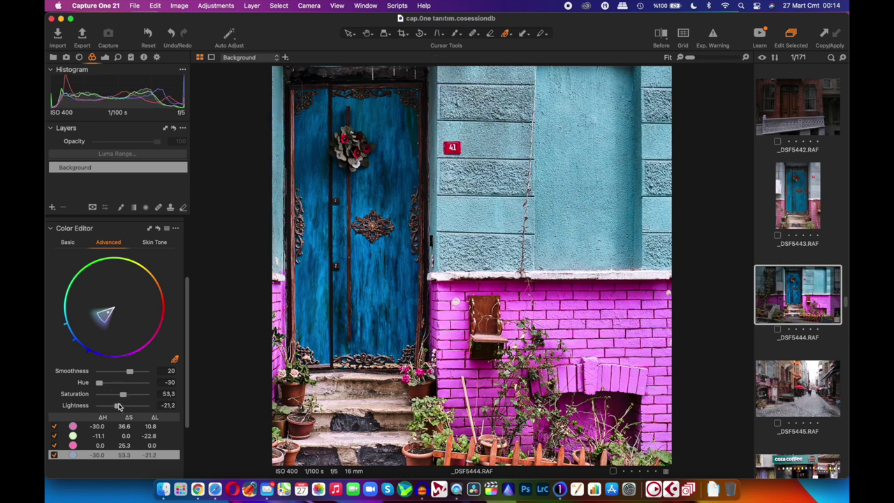
left_click_drag(119, 406, 129, 410)
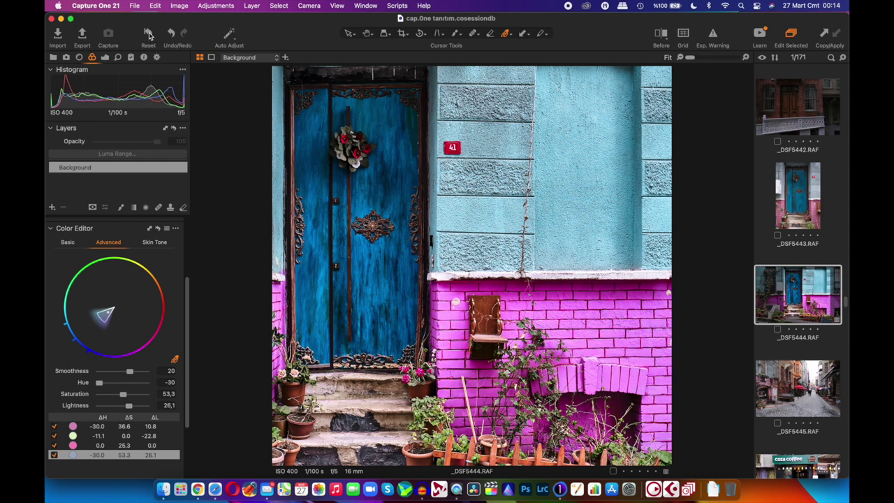
Step: Compare the finished door photo with its unedited original, then advance to the next image
left_click(148, 33)
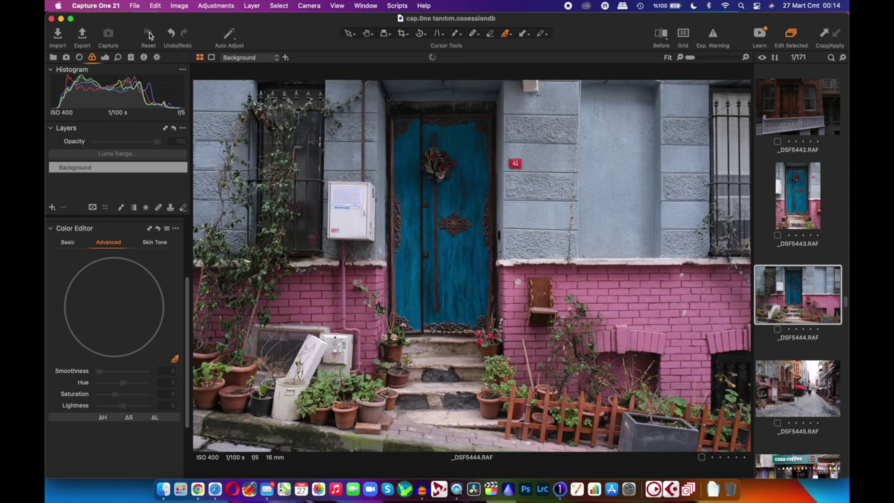
left_click(148, 34)
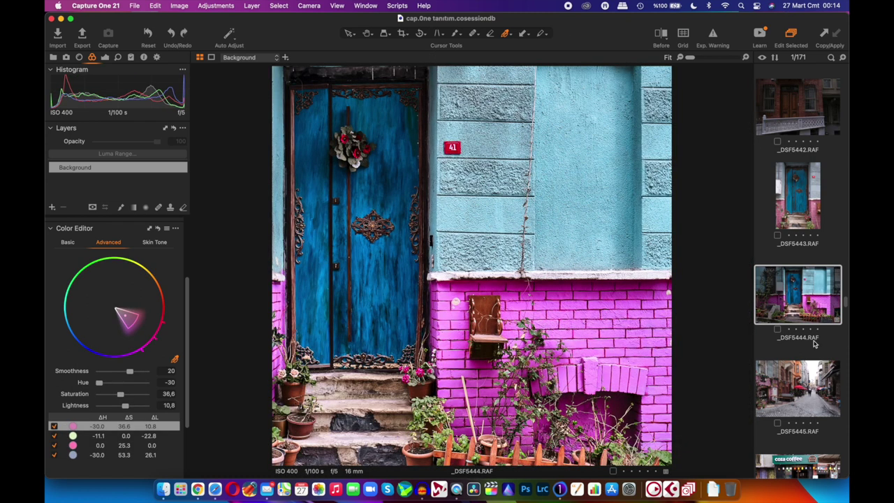
key("Right")
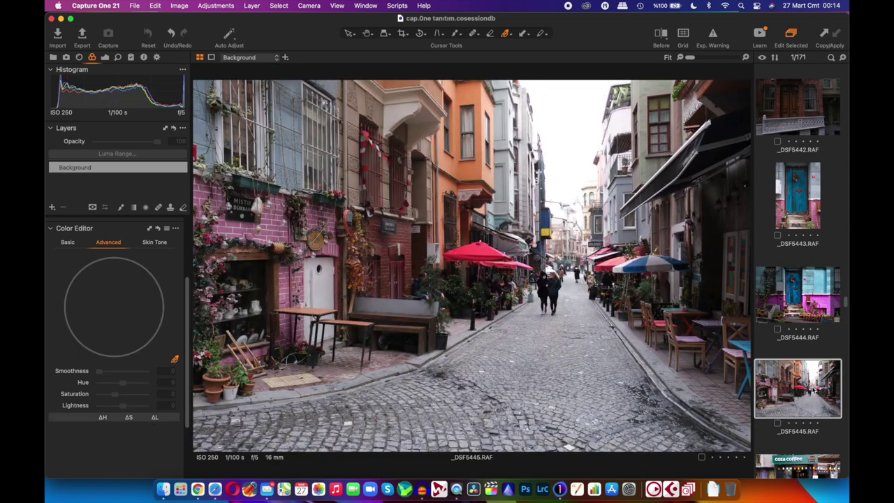
Step: Find and open the umbrella-alley photo _DSF5462 in the filmstrip
scroll(812, 390, "down", 3)
scroll(812, 390, "down", 2)
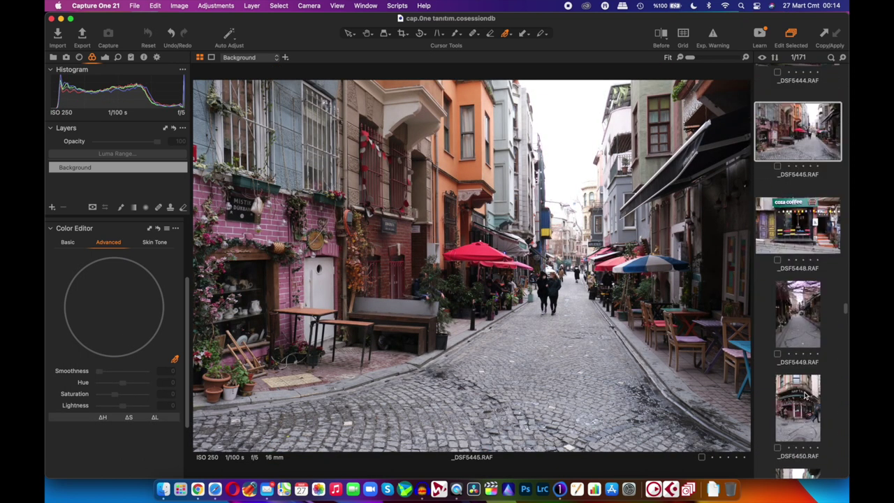
scroll(807, 395, "down", 3)
scroll(806, 395, "down", 1)
scroll(807, 396, "down", 2)
scroll(806, 395, "down", 2)
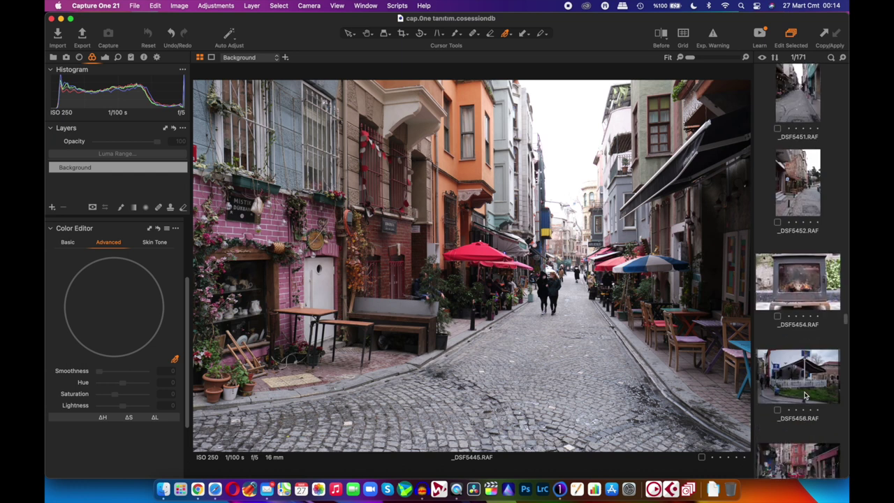
scroll(804, 395, "down", 5)
left_click(803, 297)
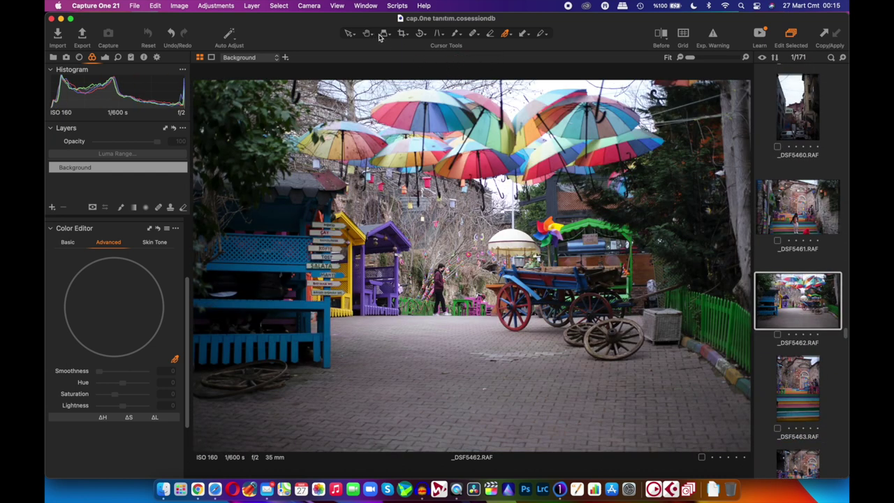
left_click(402, 34)
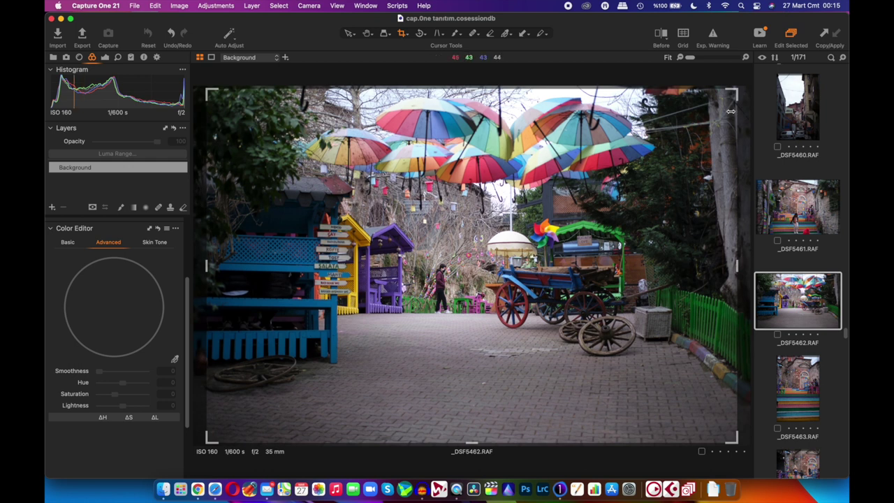
Step: Crop _DSF5462 at Original ratio, tightening the frame around the umbrellas and cart
left_click(471, 441)
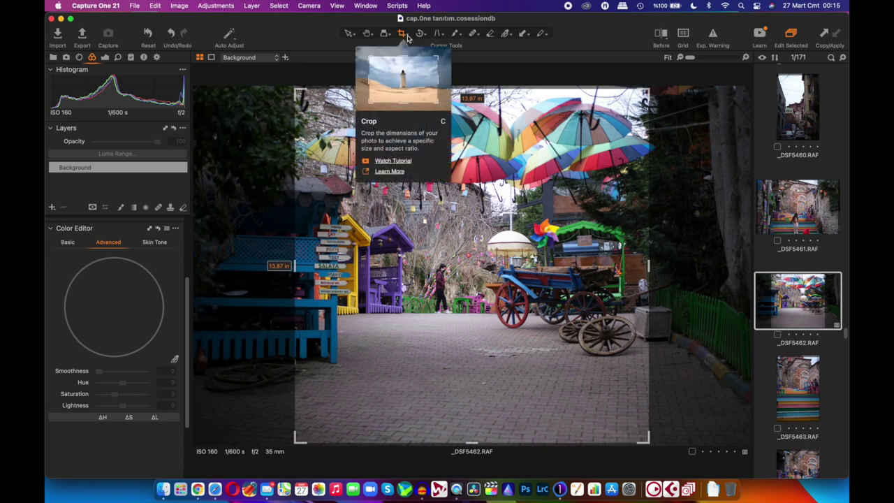
key("super+z")
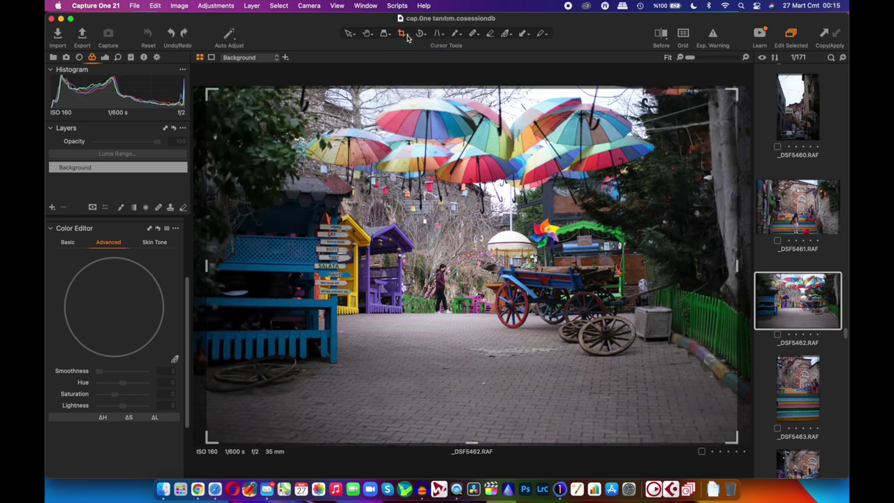
left_click(405, 35)
left_click(403, 34)
left_click(425, 75)
left_click_drag(473, 443, 463, 364)
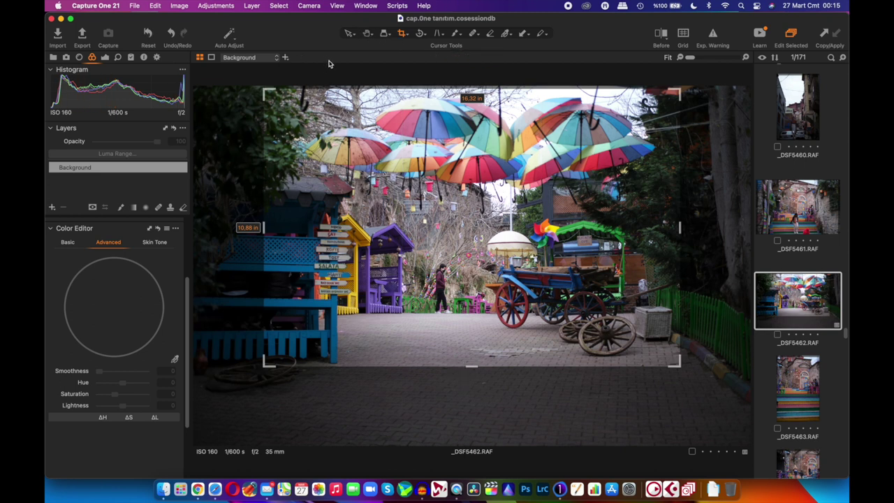
left_click(367, 34)
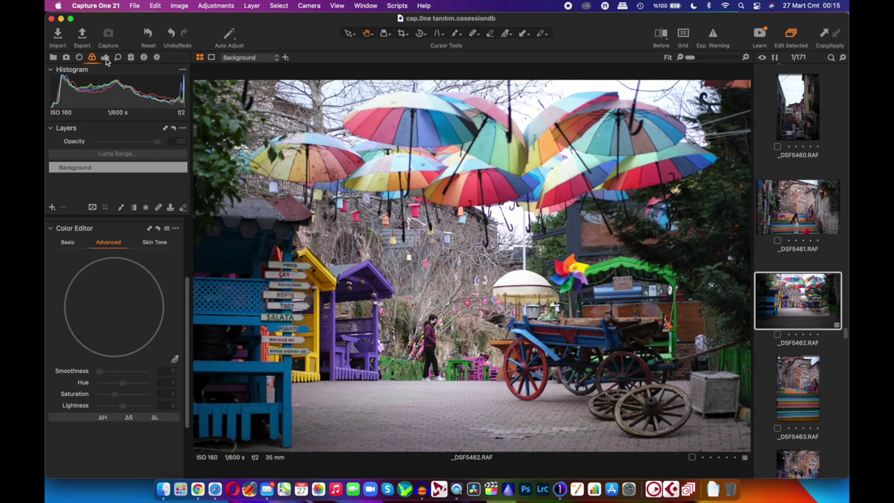
Step: Set the HDR Highlight to -100 and Shadow to 44
left_click(105, 58)
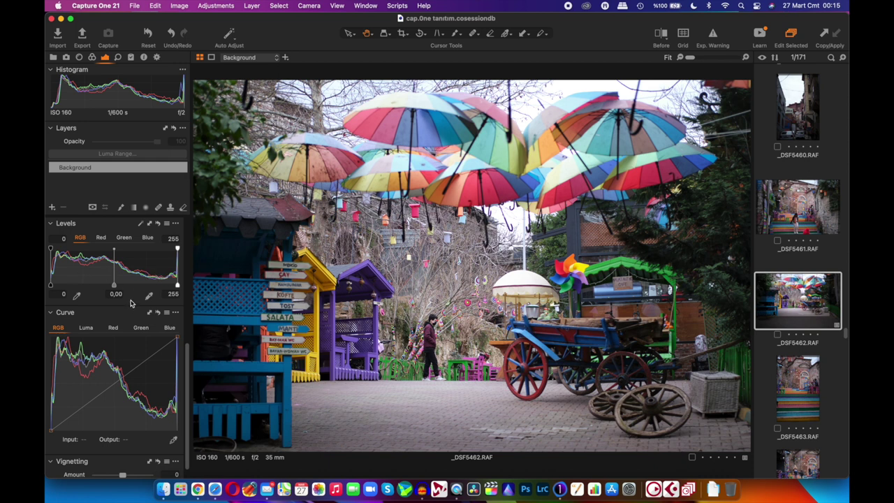
scroll(133, 271, "up", 5)
scroll(133, 272, "up", 3)
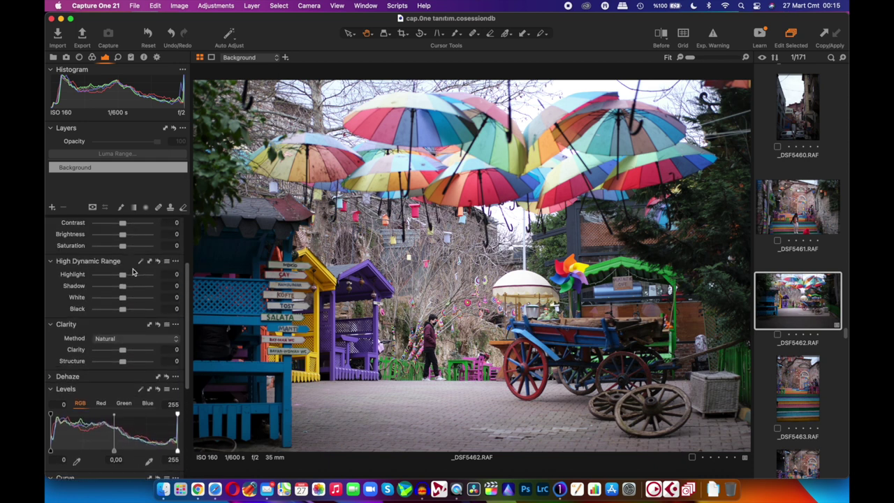
left_click_drag(123, 292, 49, 292)
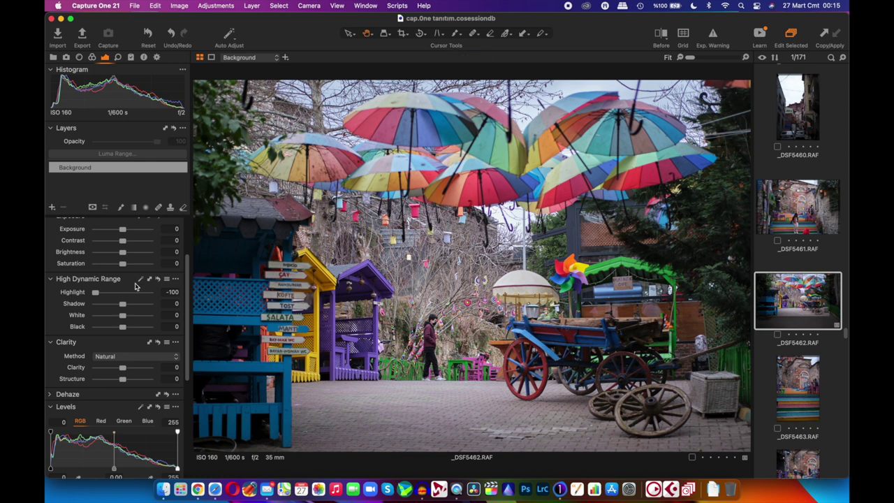
left_click(124, 305)
left_click_drag(124, 305, 223, 307)
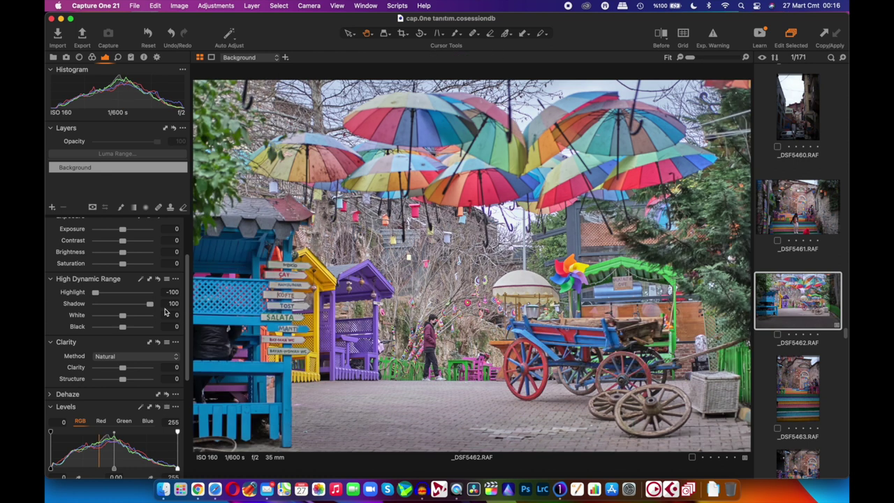
left_click_drag(151, 304, 132, 309)
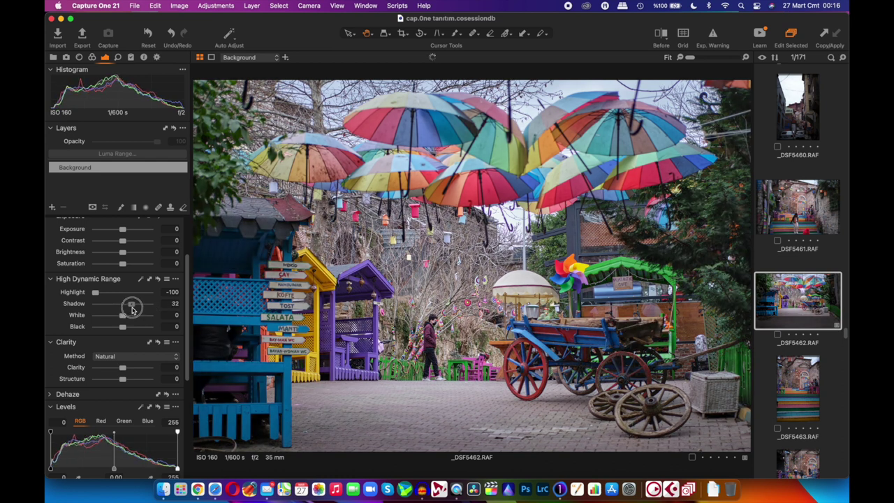
left_click_drag(132, 309, 136, 308)
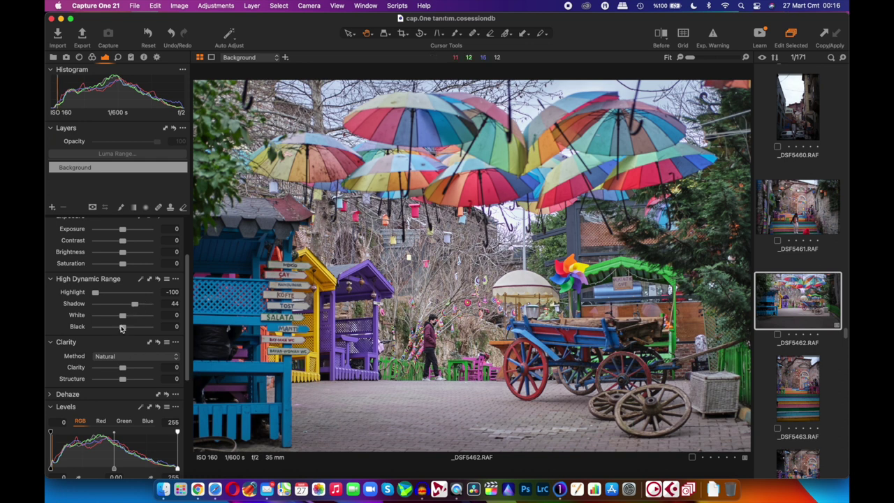
Step: Set Brightness -8, White -58, Black 30 and Clarity 22
left_click_drag(123, 253, 123, 259)
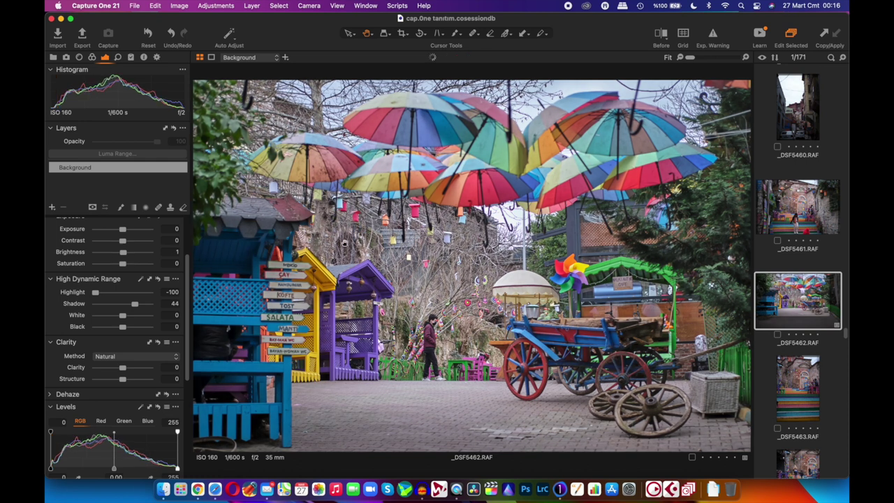
left_click_drag(123, 253, 119, 256)
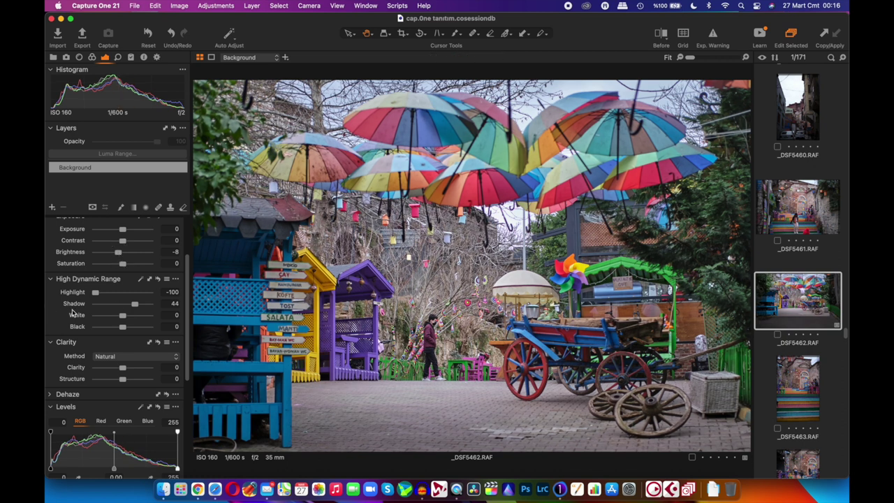
left_click_drag(122, 318, 106, 319)
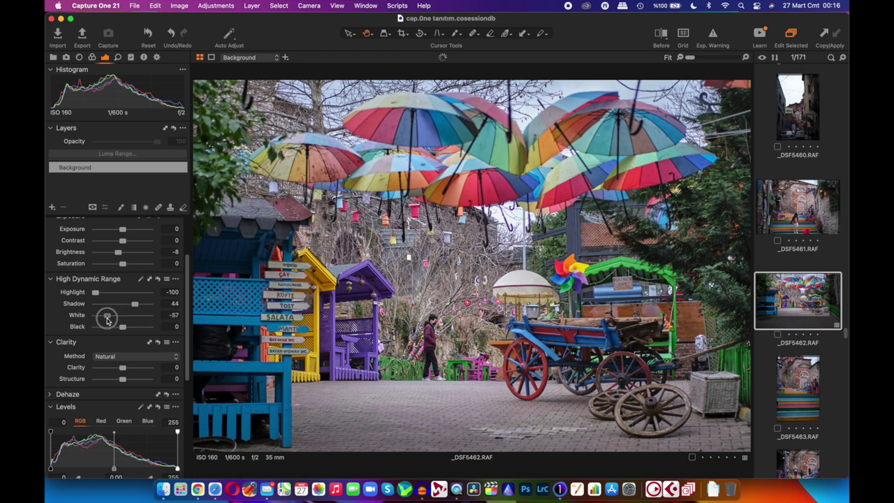
left_click_drag(126, 332, 131, 334)
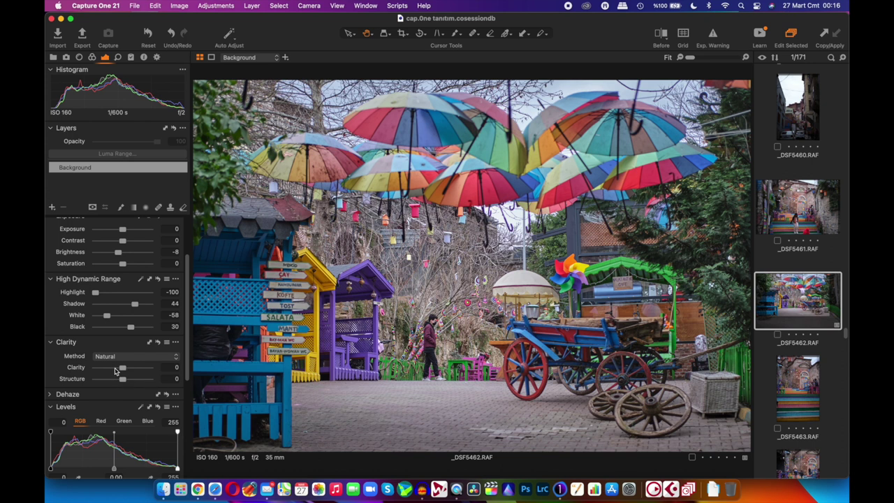
left_click_drag(122, 368, 129, 369)
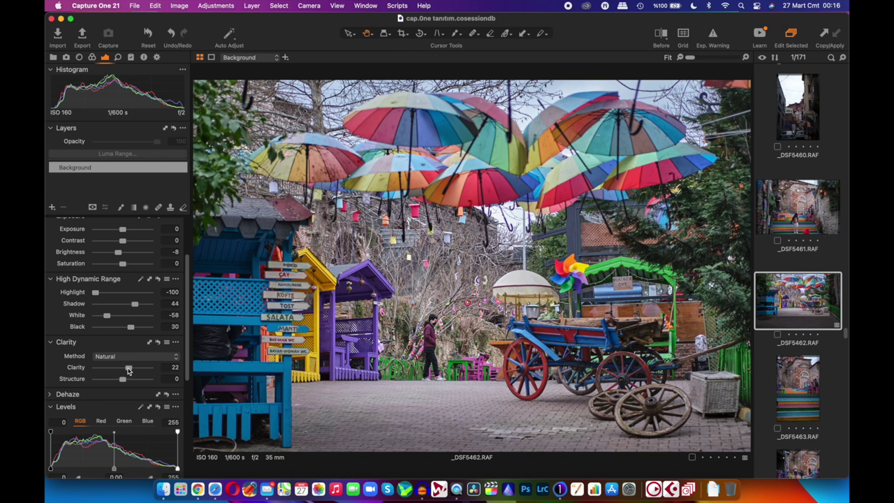
scroll(143, 356, "down", 3)
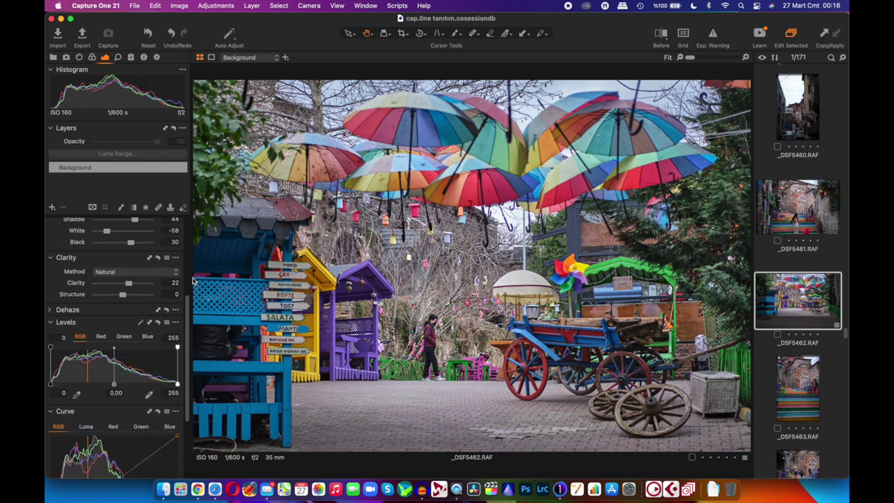
scroll(158, 311, "up", 5)
Step: Raise the Contrast slider to 12
left_click_drag(123, 307, 128, 307)
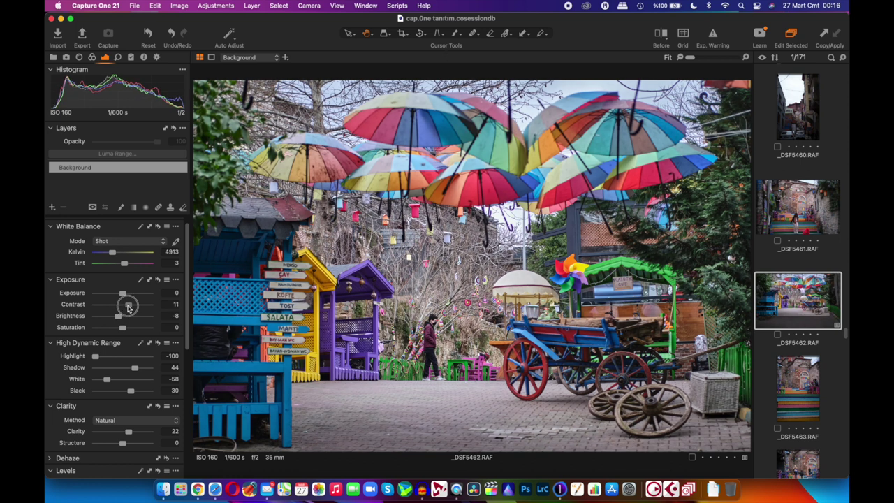
left_click_drag(128, 307, 129, 307)
scroll(129, 329, "down", 5)
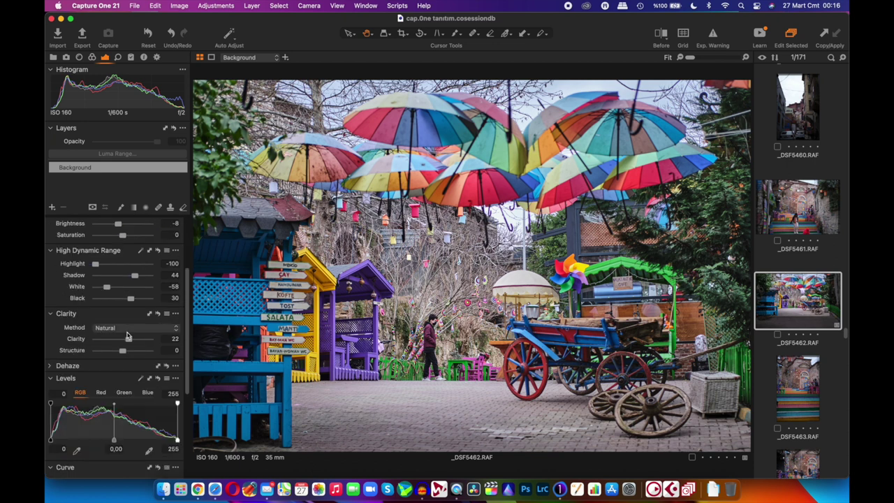
scroll(132, 334, "down", 5)
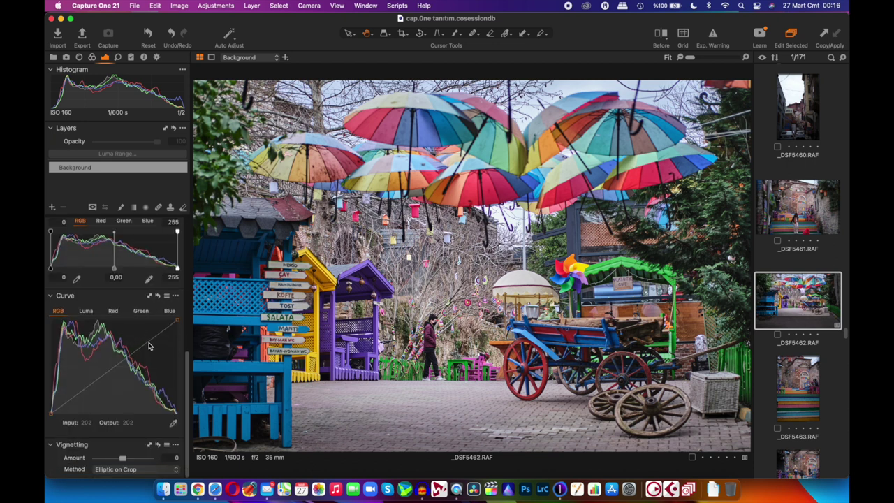
Step: Add upper and lower points to the RGB curve for a gentle S-shape
left_click(146, 342)
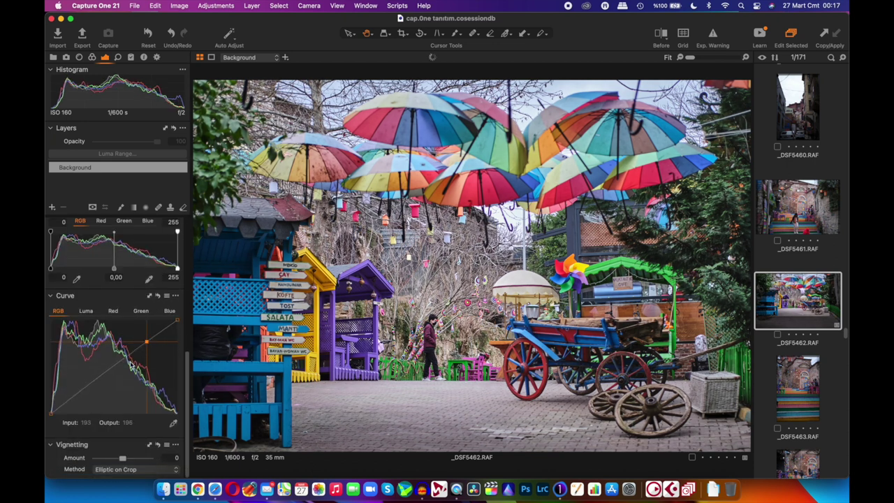
left_click(84, 395)
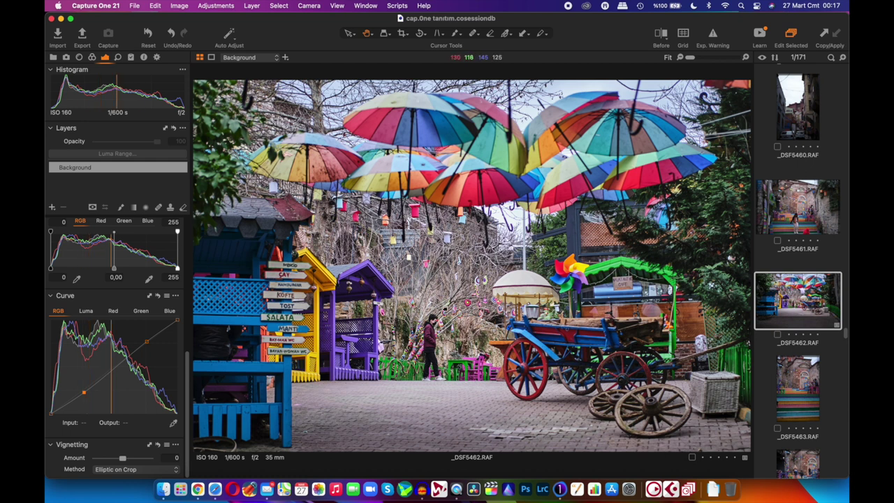
left_click(92, 57)
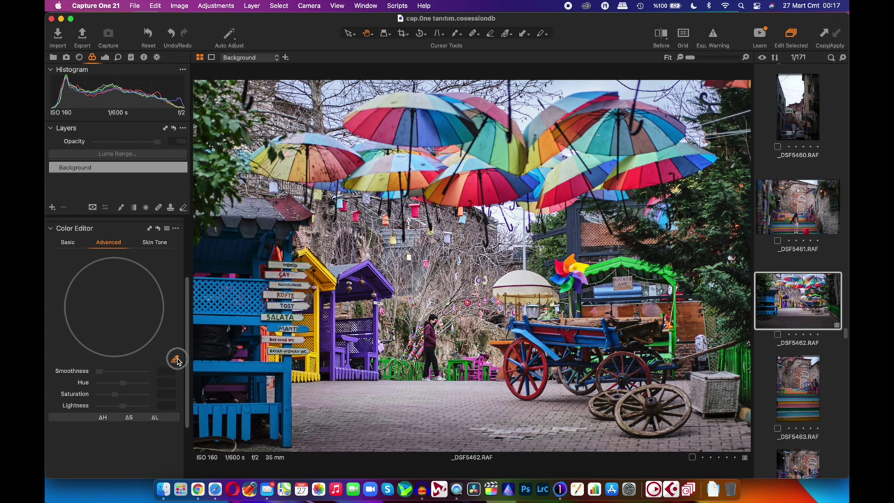
Step: Pick the pink umbrella colour and set its hue to -30, saturation 49.8
left_click(175, 359)
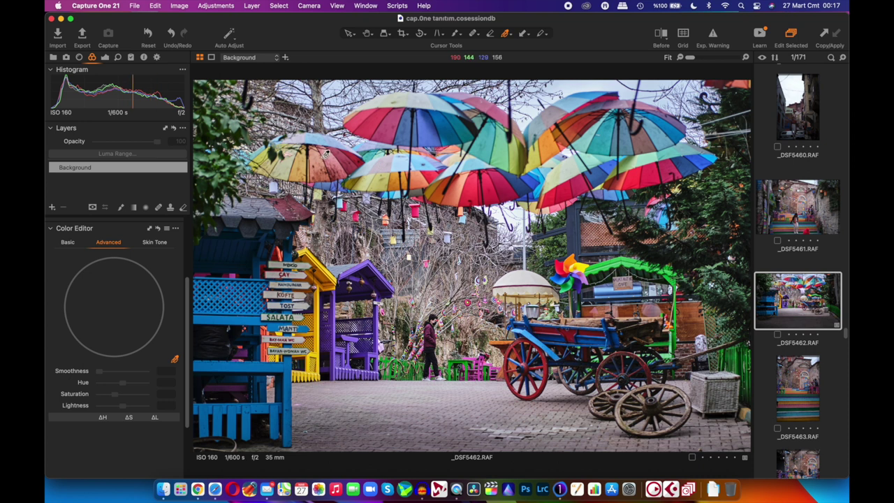
left_click(335, 154)
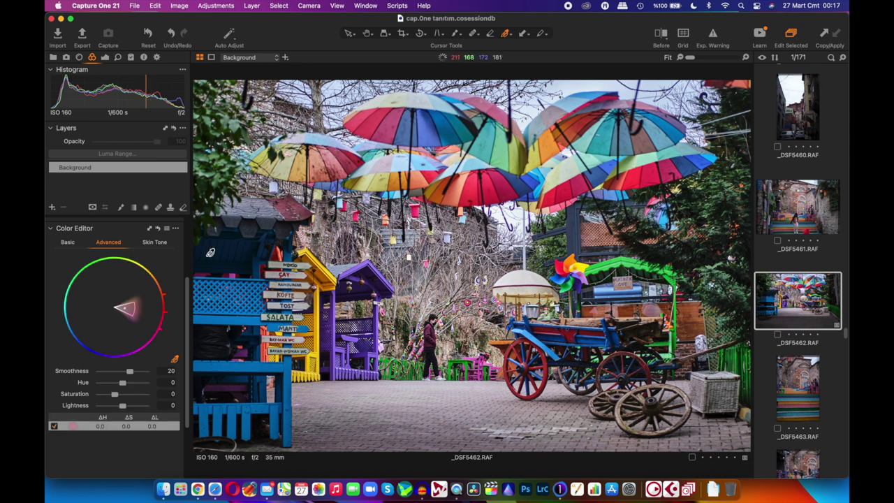
left_click_drag(123, 384, 84, 377)
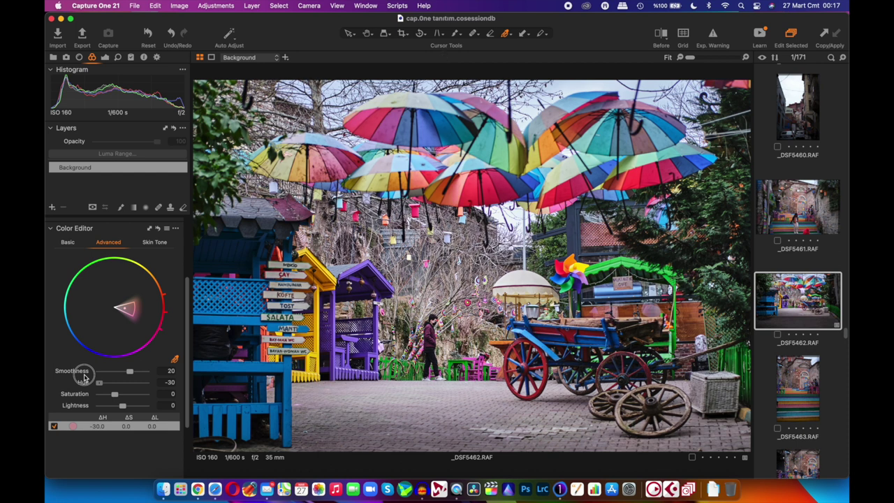
left_click_drag(115, 393, 124, 395)
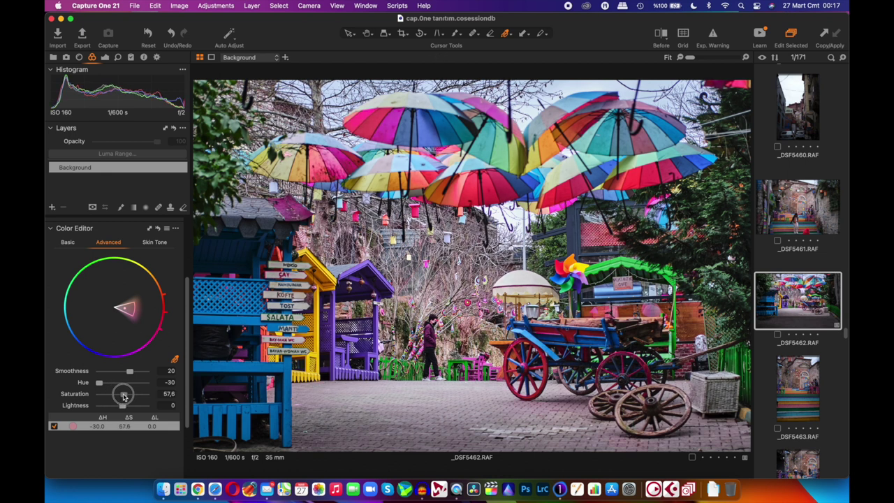
left_click_drag(123, 396, 123, 410)
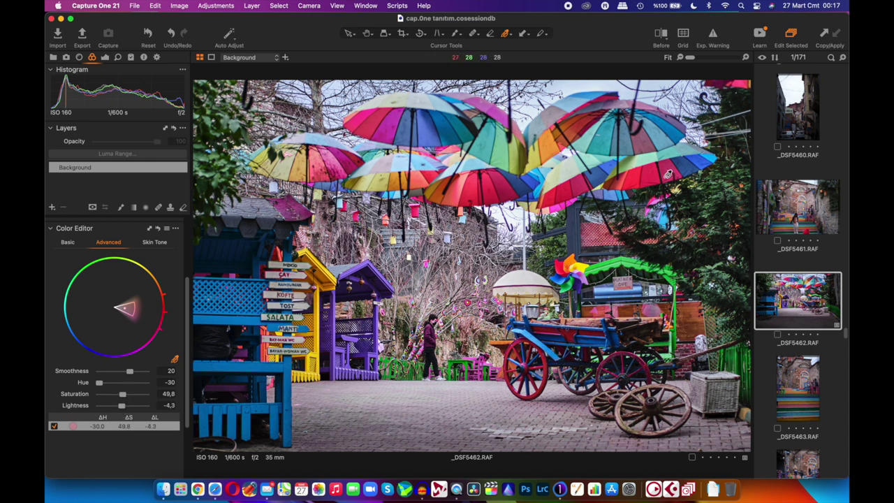
Step: Pick the blue tones and set hue -14.8, saturation 38.3, lightness 19.3
left_click(677, 131)
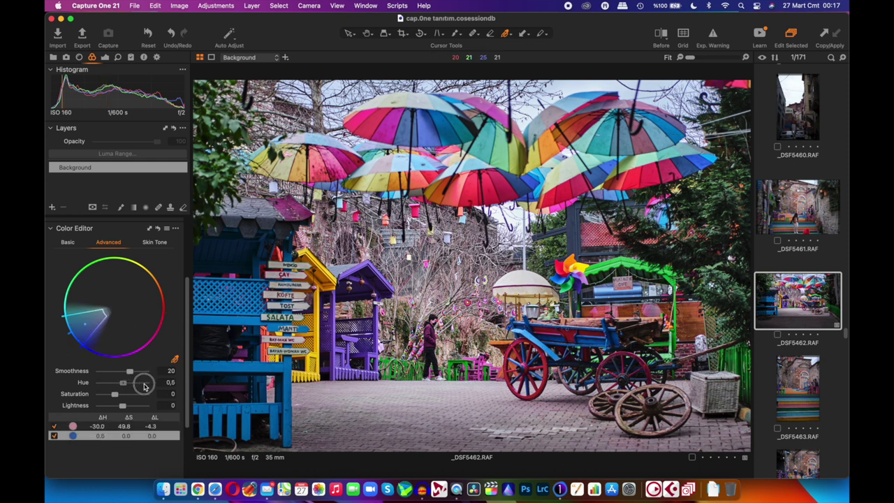
mouse_move(123, 383)
left_mouse_down()
mouse_move(165, 385)
mouse_move(46, 379)
mouse_move(112, 389)
left_mouse_up()
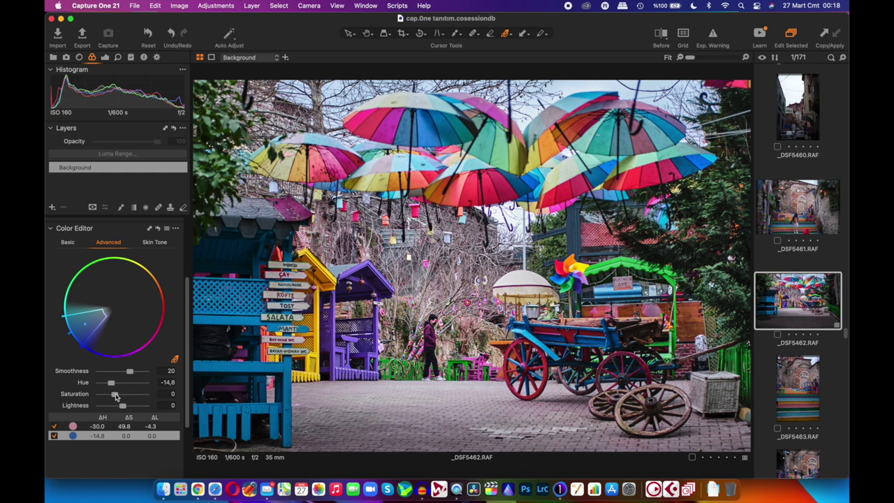
left_click_drag(116, 397, 122, 396)
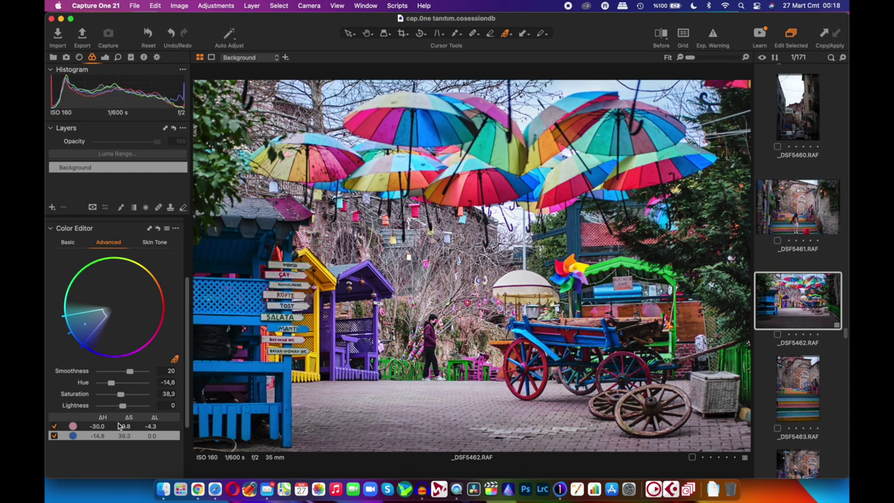
left_click_drag(125, 410, 128, 410)
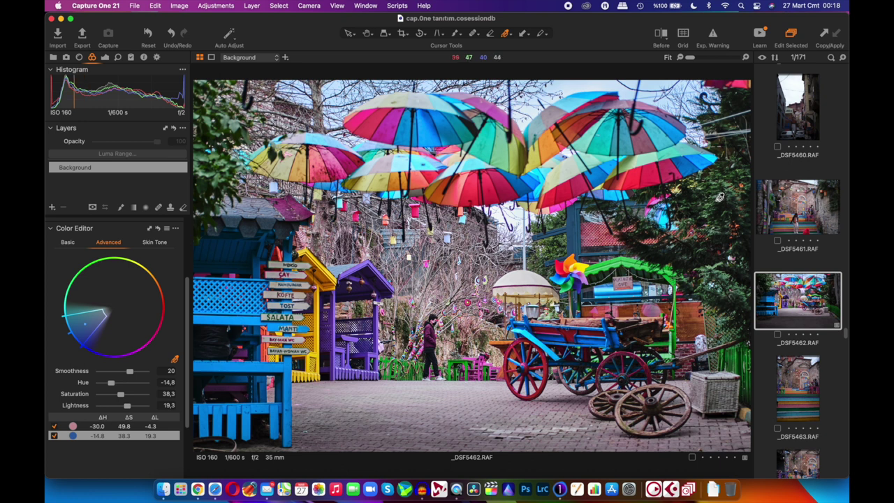
Step: Sample the tree green under the umbrellas with the colour picker at 100% zoom
left_click(367, 34)
left_click(714, 207)
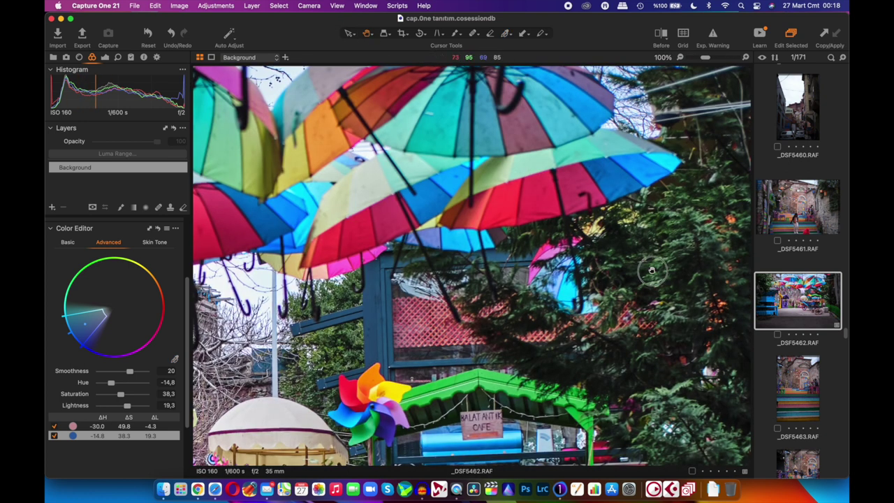
left_click_drag(665, 370, 664, 301)
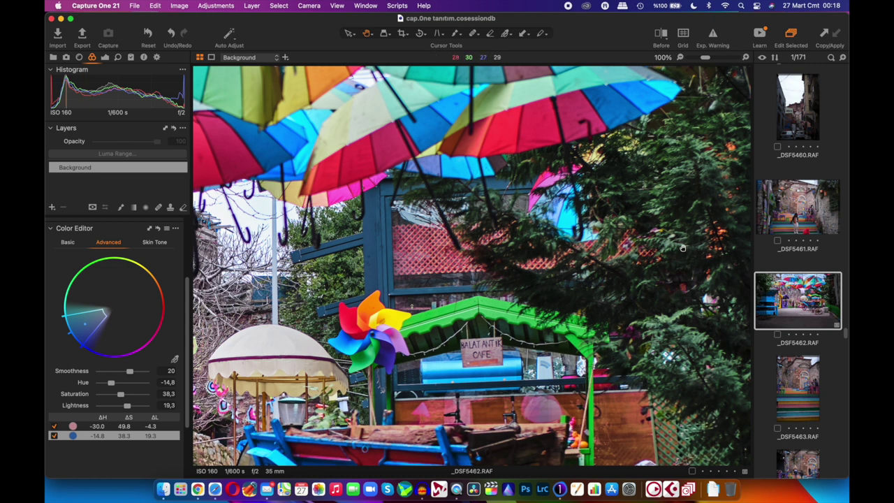
left_click(175, 360)
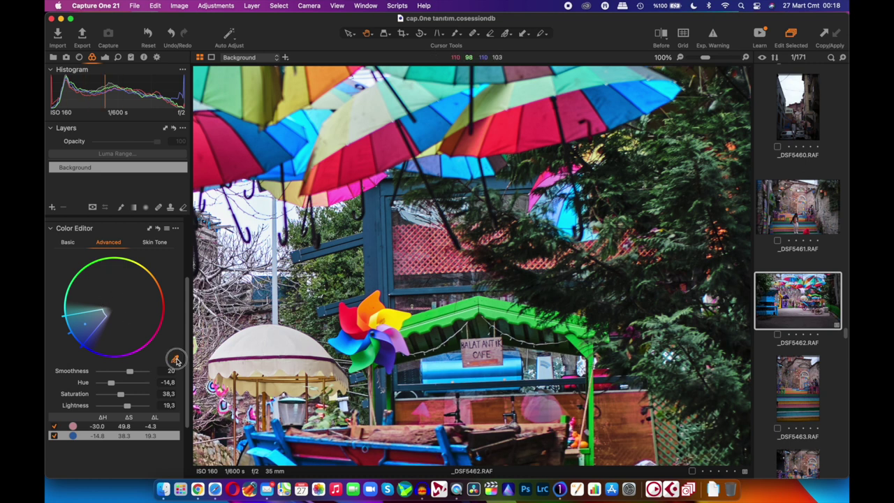
left_click(675, 238)
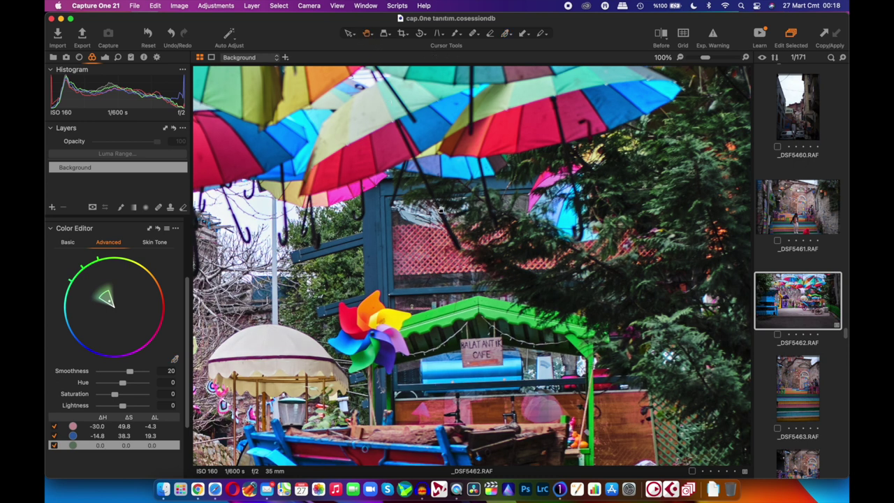
key("super+0")
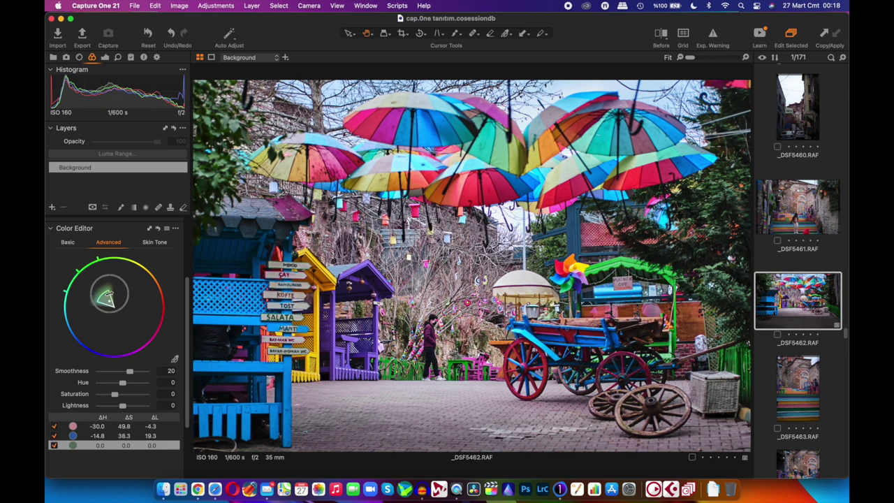
Step: Widen the green range and set Hue -16.1, Saturation 0 and Lightness 40.8
mouse_move(105, 299)
left_mouse_down()
mouse_move(112, 291)
mouse_move(100, 283)
left_mouse_up()
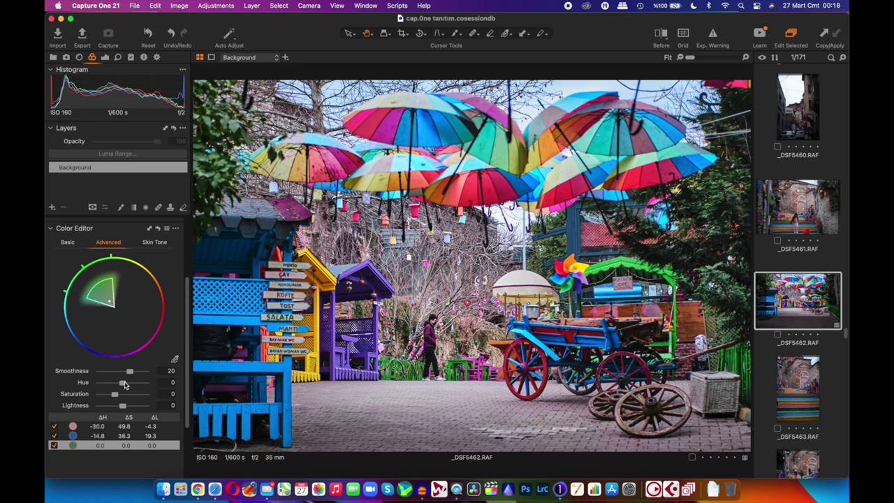
left_click_drag(123, 382, 111, 390)
left_click_drag(117, 398, 120, 410)
double_click(119, 396)
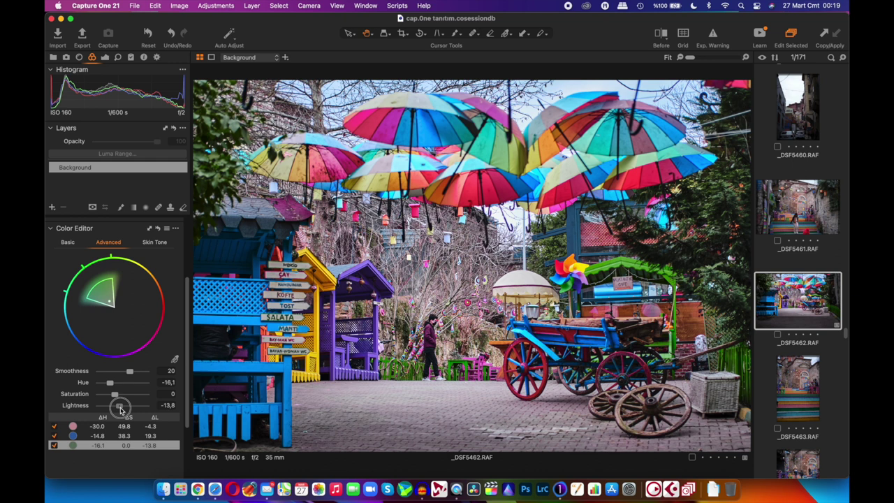
left_click_drag(120, 410, 136, 408)
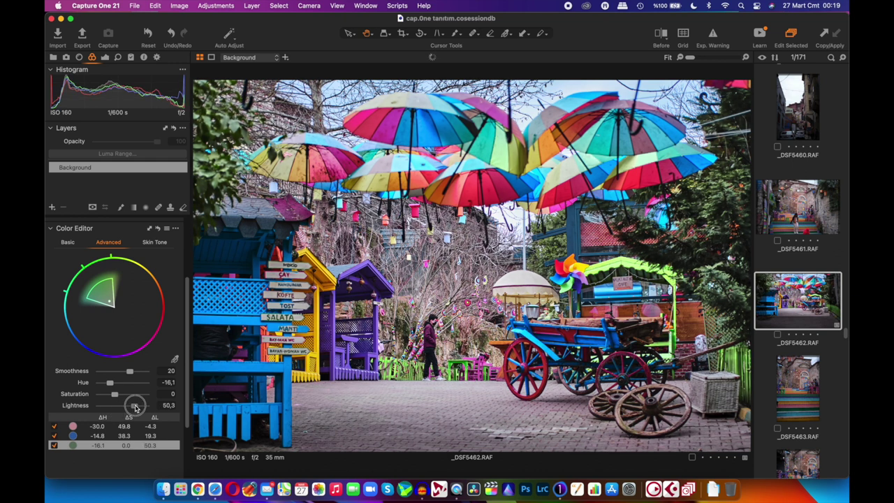
left_click_drag(136, 408, 133, 408)
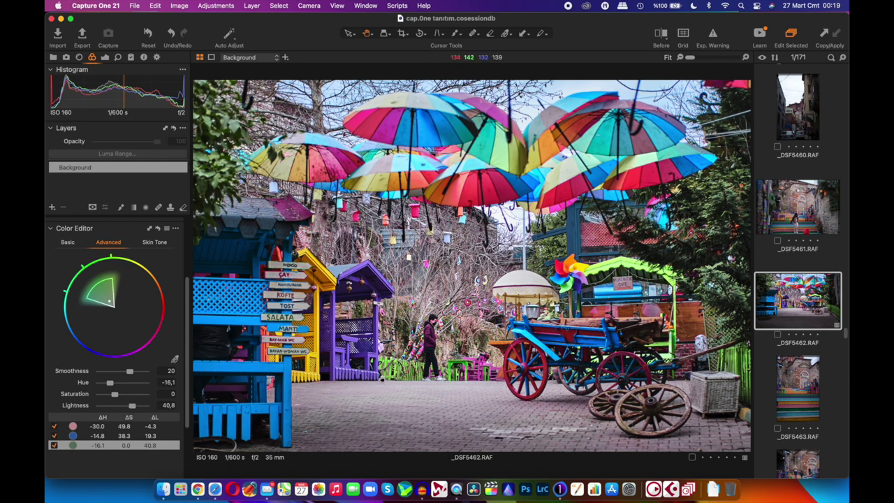
Step: Raise Sharpening Amount to 280 and inspect the photo's detail at 100% zoom
left_click(118, 58)
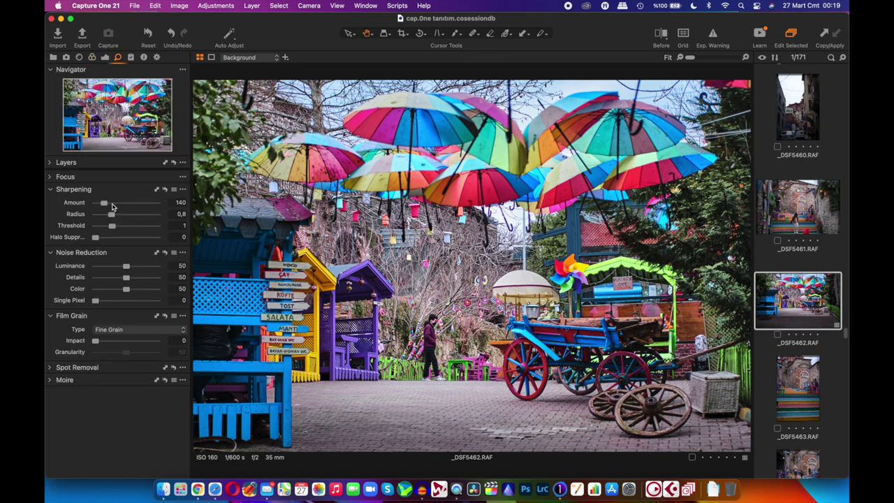
left_click_drag(111, 203, 113, 203)
left_click(451, 269)
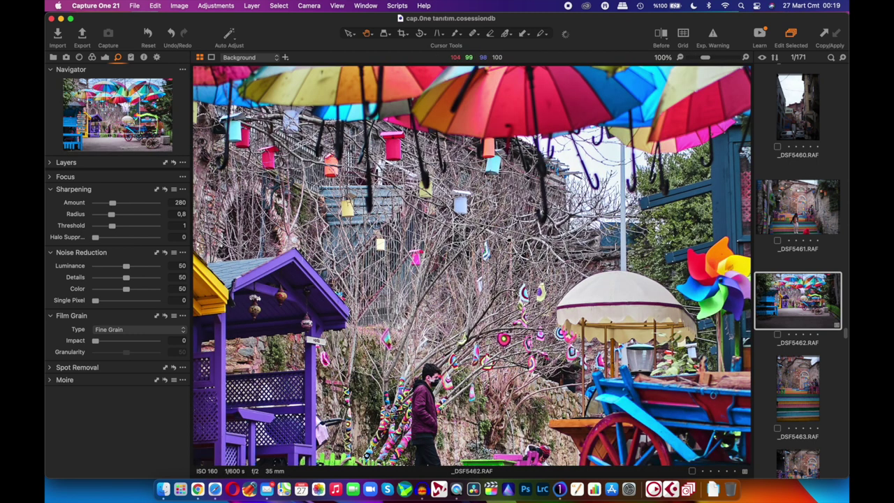
left_click_drag(537, 237, 371, 232)
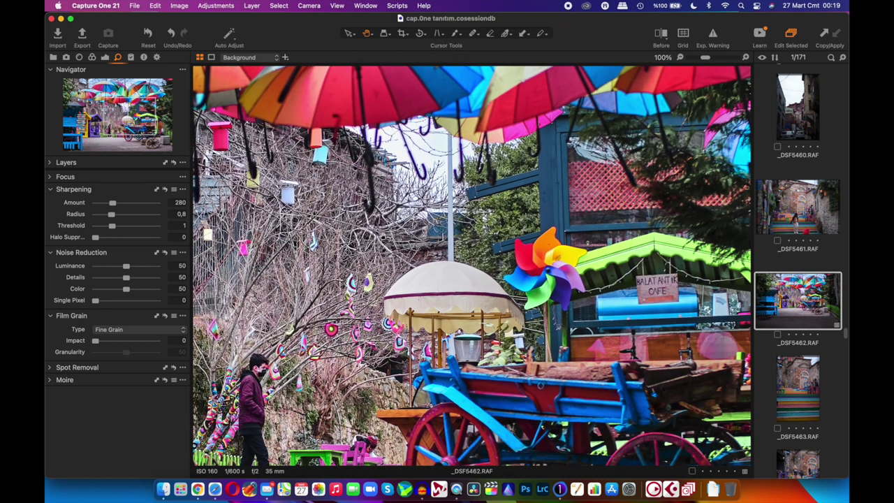
left_click_drag(539, 383, 653, 363)
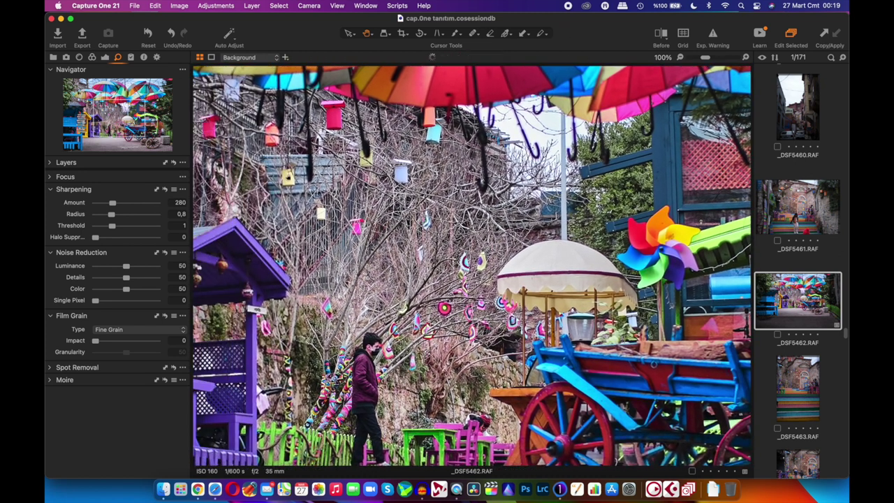
left_click(79, 57)
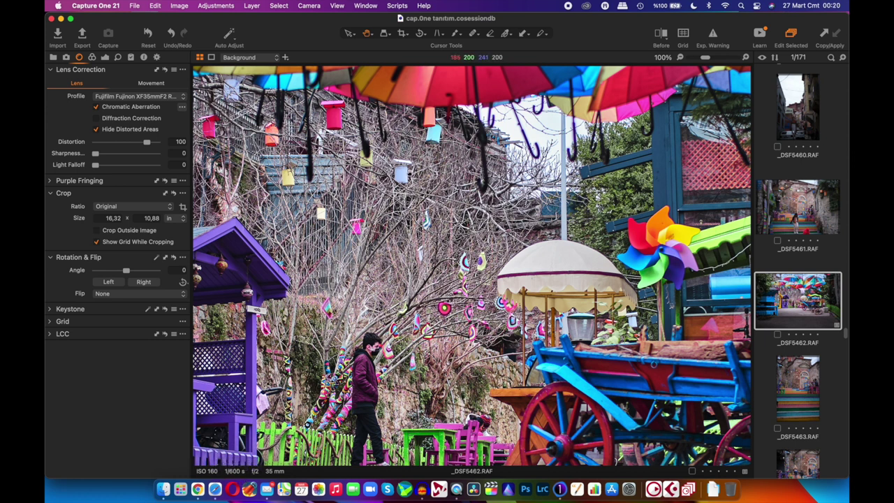
Step: Compare the edited umbrella photo with its original, then scroll the filmstrip to the church photos
key("super+0")
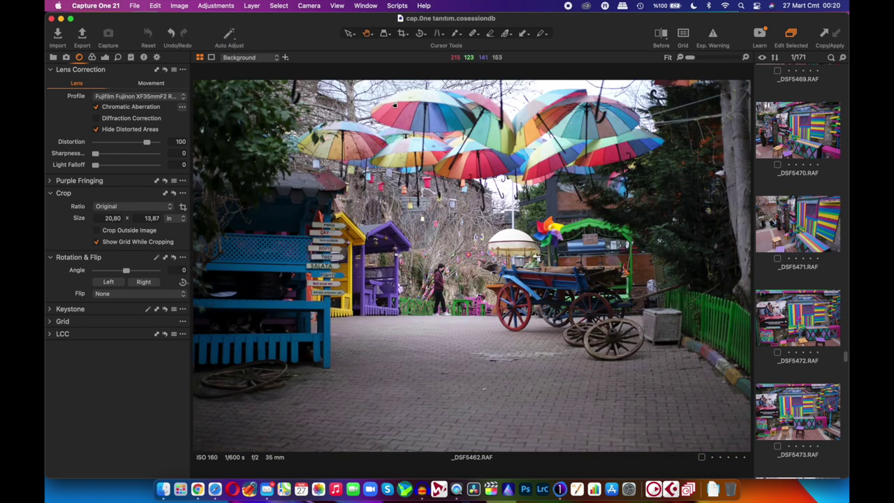
key("super+z")
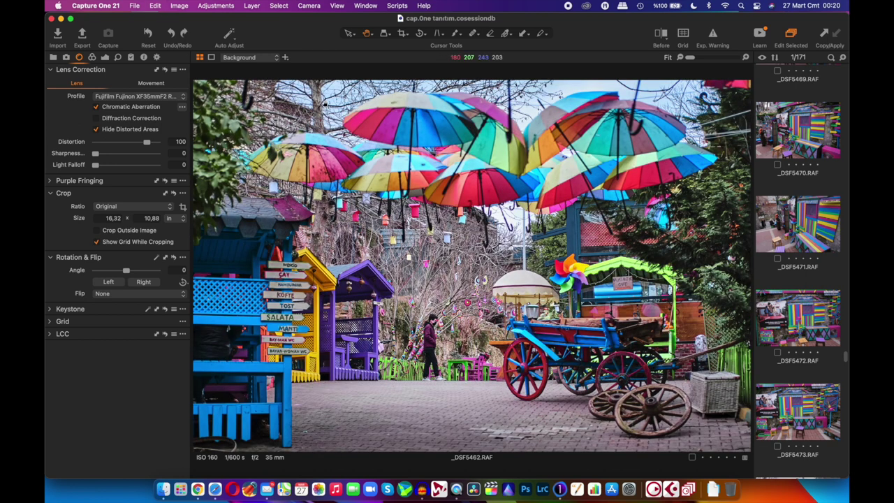
scroll(816, 366, "down", 2)
scroll(816, 367, "down", 3)
scroll(816, 366, "down", 3)
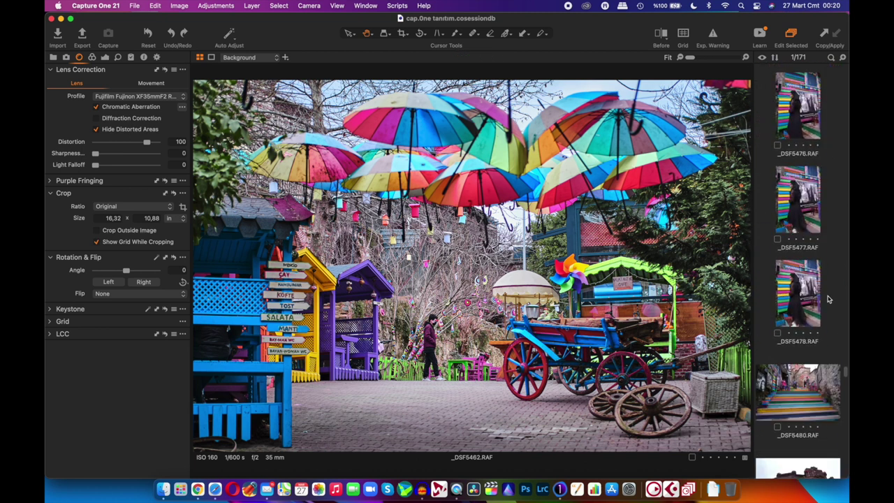
scroll(810, 335, "down", 4)
scroll(805, 307, "down", 4)
scroll(800, 283, "down", 4)
scroll(802, 270, "down", 4)
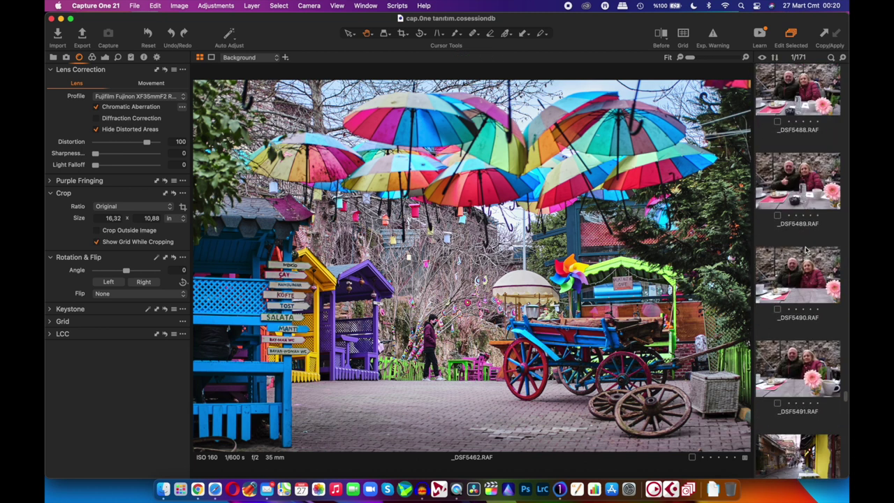
scroll(804, 256, "down", 4)
scroll(806, 242, "down", 4)
scroll(808, 226, "down", 2)
scroll(808, 227, "up", 2)
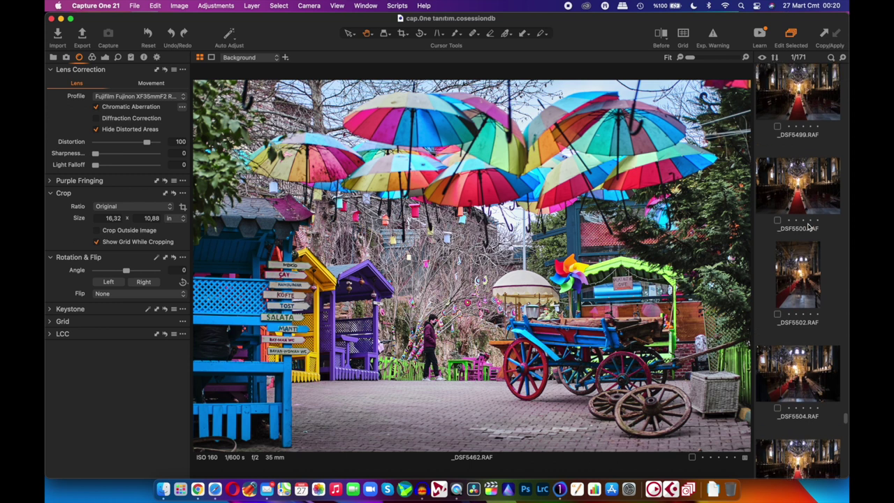
scroll(808, 227, "up", 2)
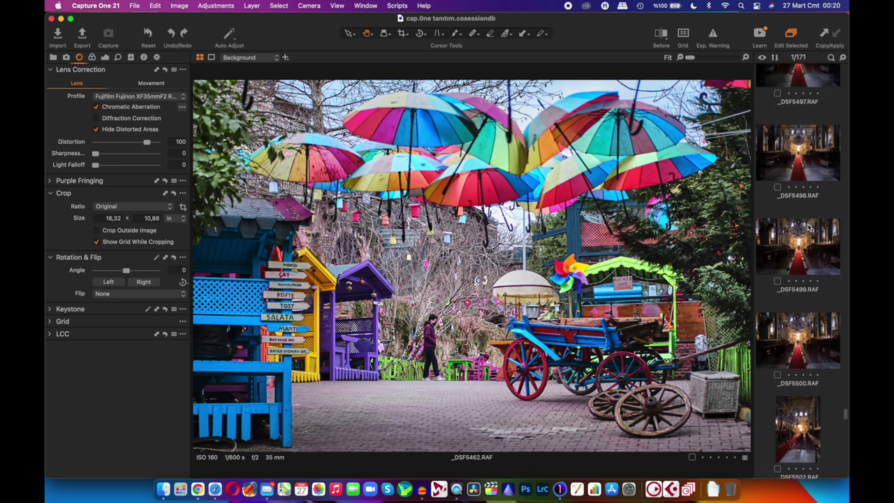
scroll(809, 230, "up", 2)
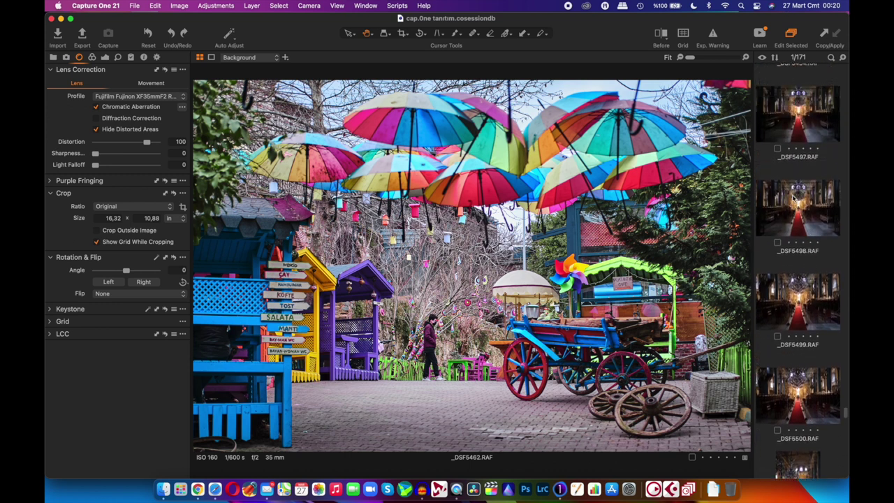
scroll(800, 204, "up", 2)
scroll(801, 209, "up", 2)
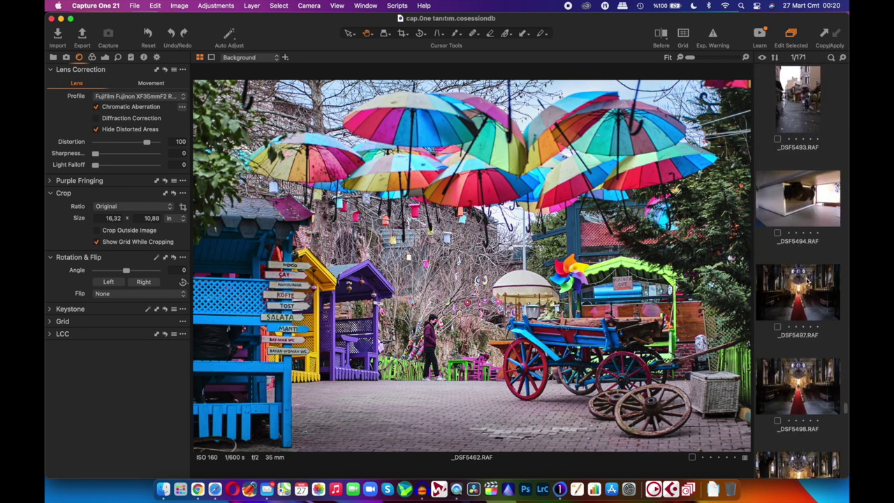
scroll(802, 212, "down", 2)
scroll(803, 216, "down", 1)
Step: Select church photo _DSF5498 and zoom to 100% on the chandelier and altar
left_click(803, 206)
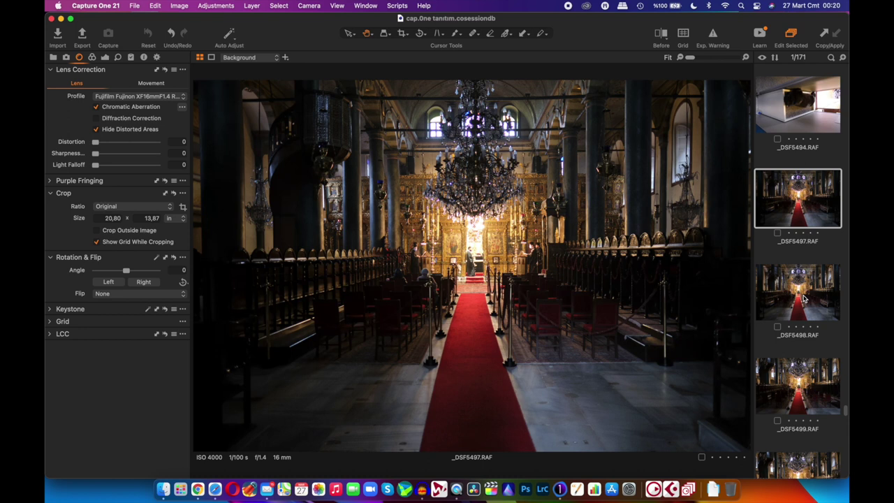
left_click(803, 299)
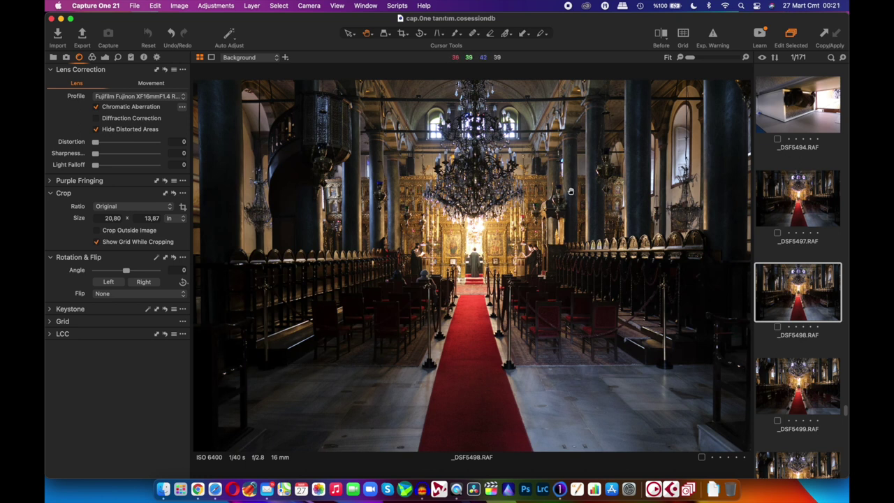
double_click(570, 190)
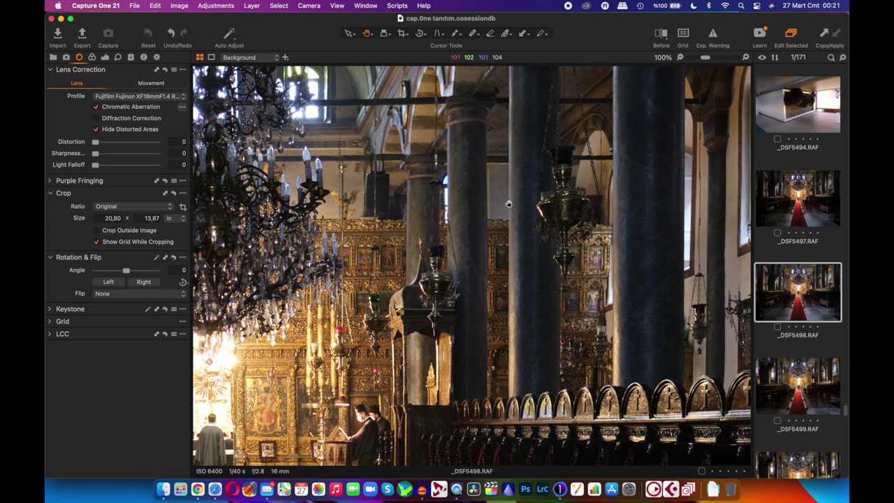
Step: Set noise reduction Luminance 100, Details 70 and Color 72, checking at 200% zoom
left_click(117, 57)
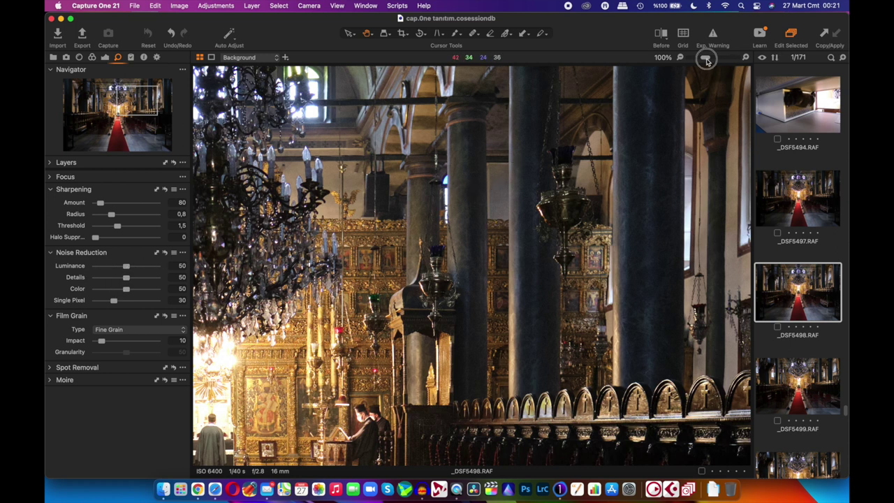
left_click_drag(704, 58, 715, 61)
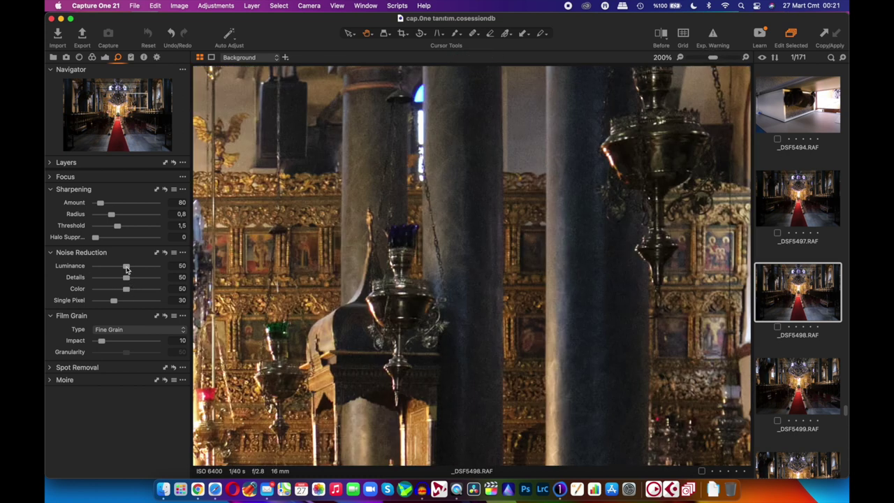
left_click_drag(127, 266, 206, 271)
left_click_drag(126, 277, 139, 278)
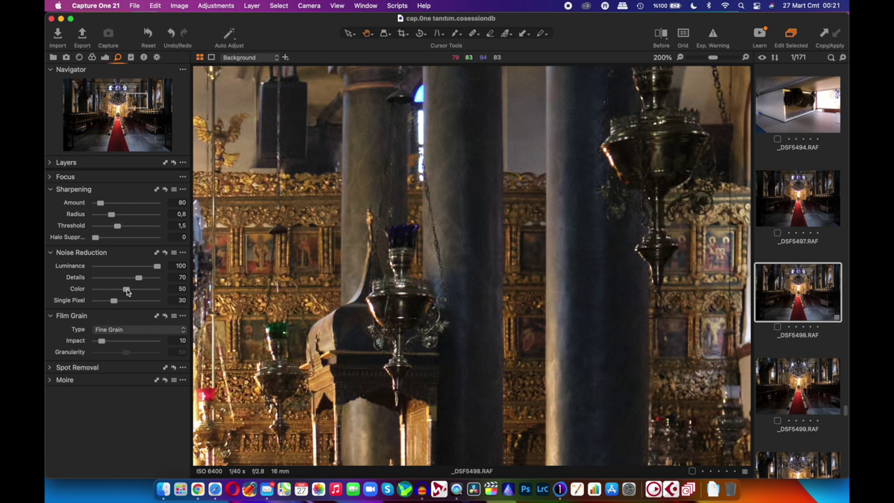
left_click_drag(127, 290, 140, 289)
double_click(471, 201)
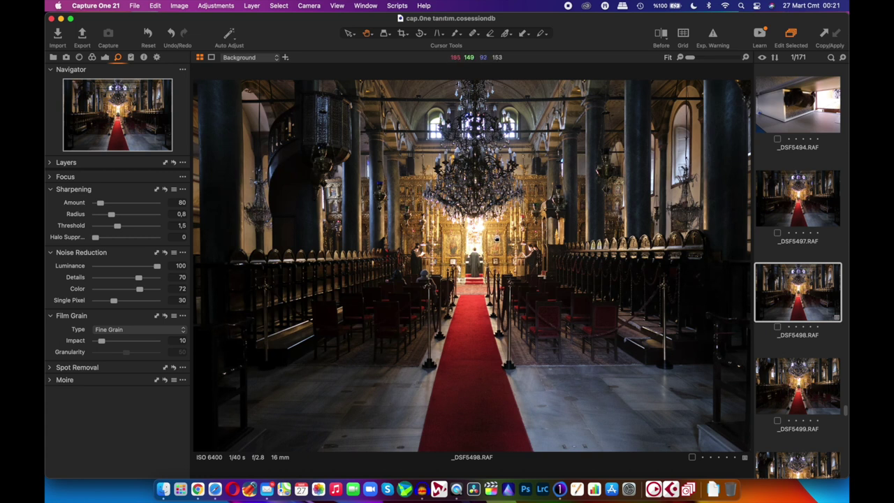
Step: Auto-adjust Levels, pull HDR Highlight to -100 and raise Shadow
left_click(104, 57)
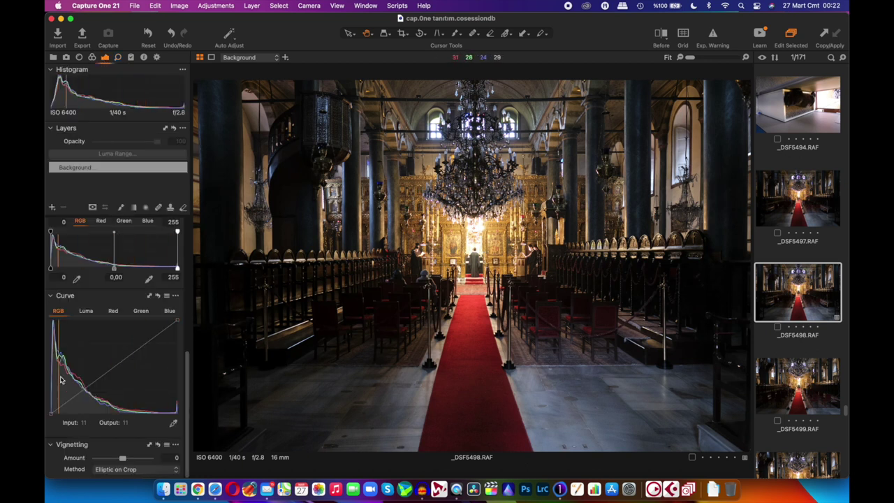
scroll(102, 251, "up", 3)
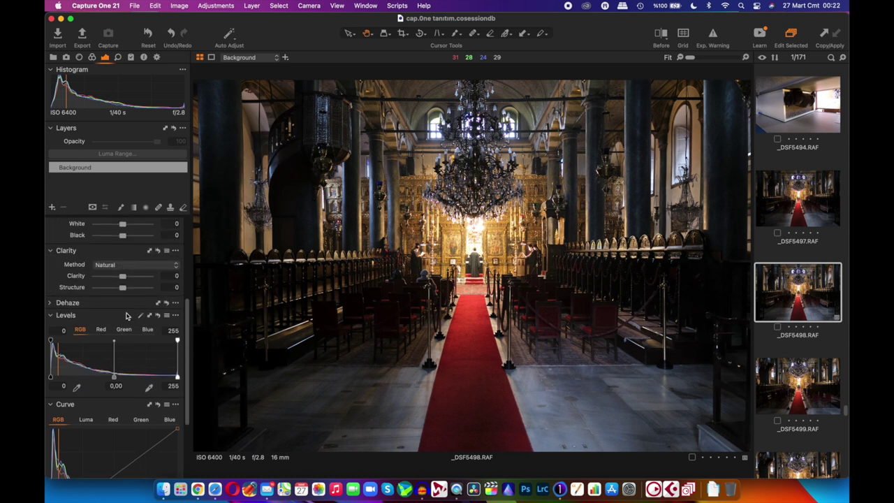
left_click(142, 318)
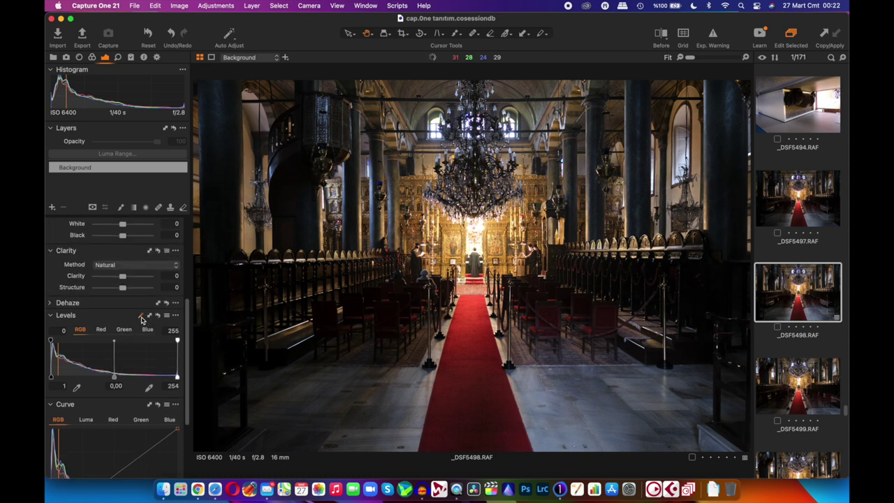
scroll(143, 319, "up", 5)
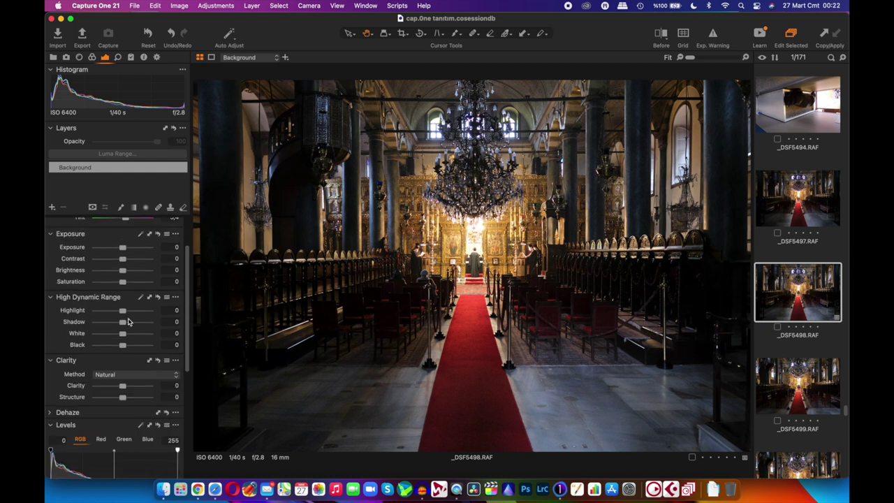
scroll(145, 321, "up", 3)
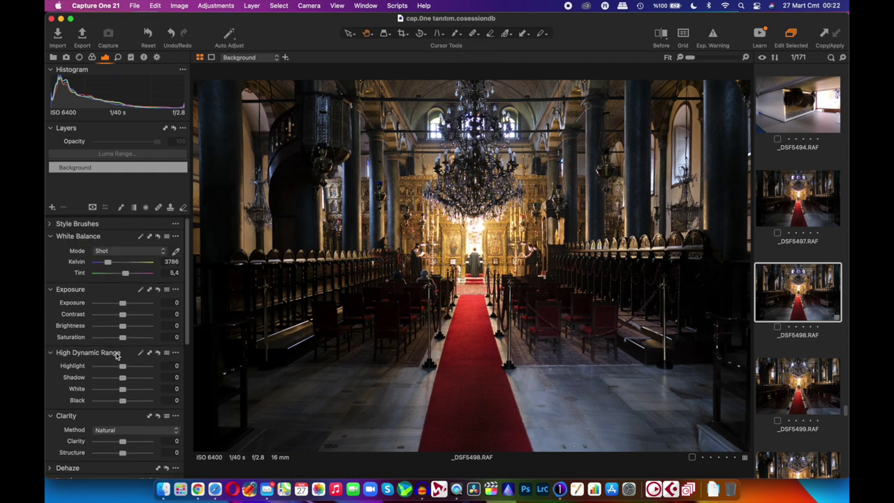
left_click_drag(122, 365, 46, 359)
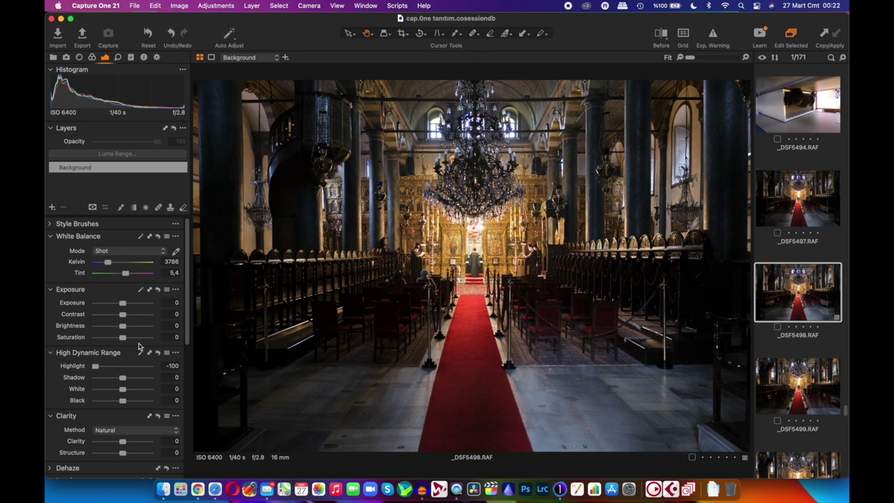
left_click_drag(122, 377, 167, 381)
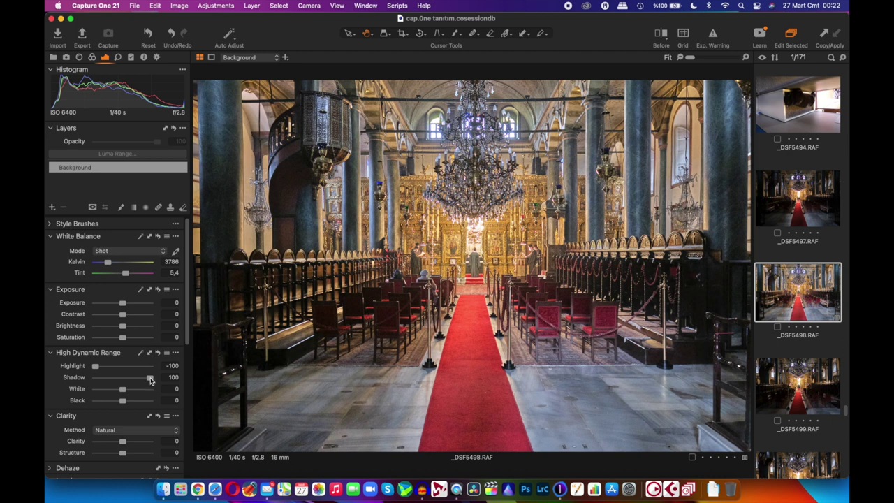
left_click_drag(150, 377, 131, 384)
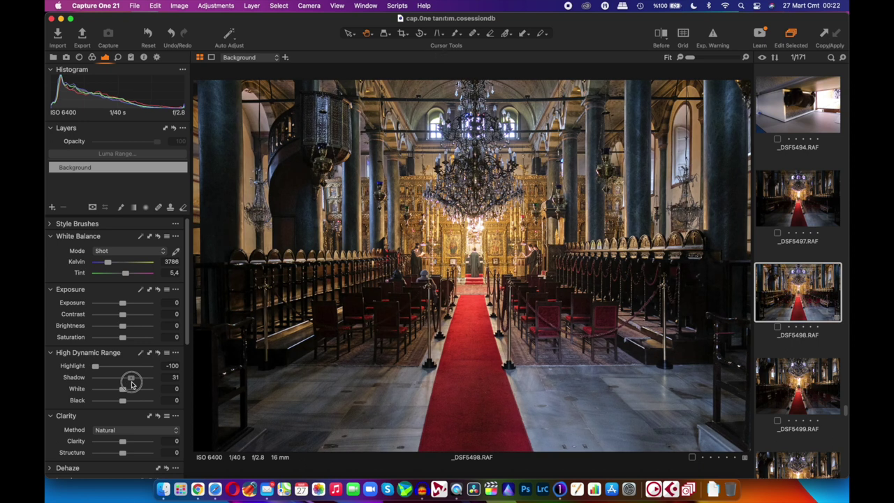
left_click_drag(131, 385, 134, 384)
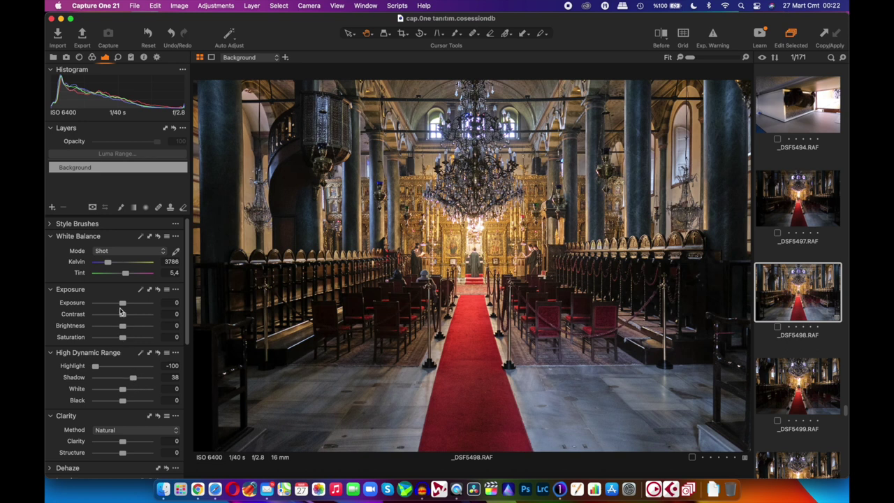
Step: Lower Brightness to -19 while checking at 100%, and lift Shadow to 56
left_click_drag(123, 328, 117, 331)
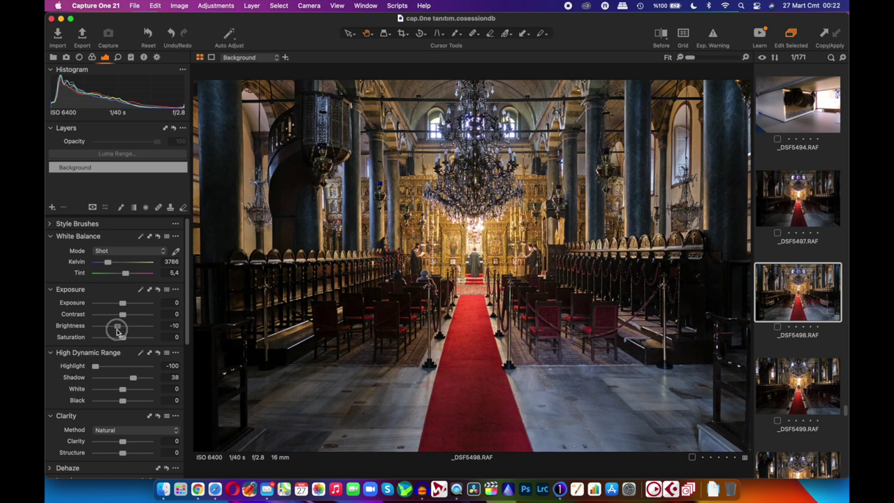
left_click_drag(118, 331, 115, 331)
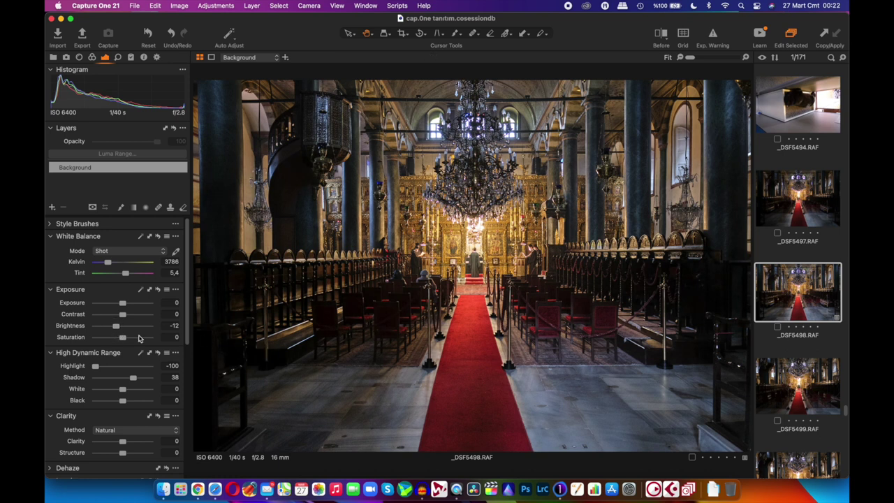
left_click(117, 328)
left_click(474, 333)
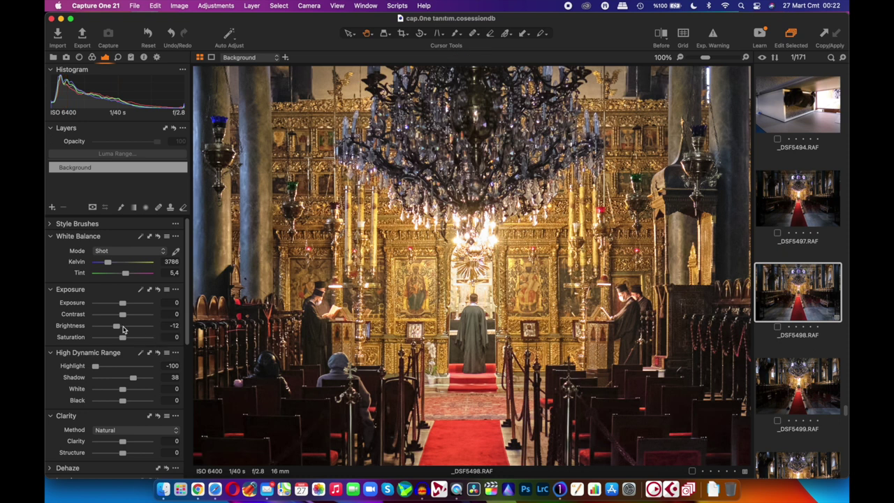
left_click_drag(123, 330, 115, 328)
left_click_drag(119, 329, 113, 329)
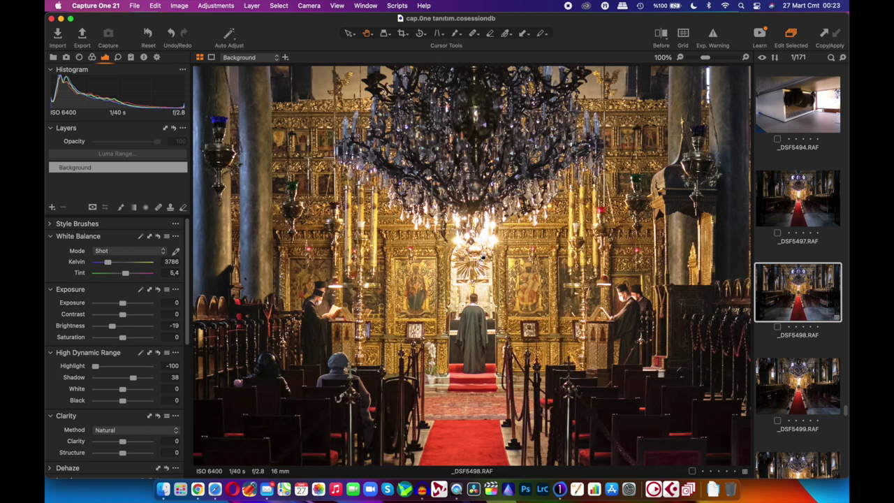
left_click(476, 241)
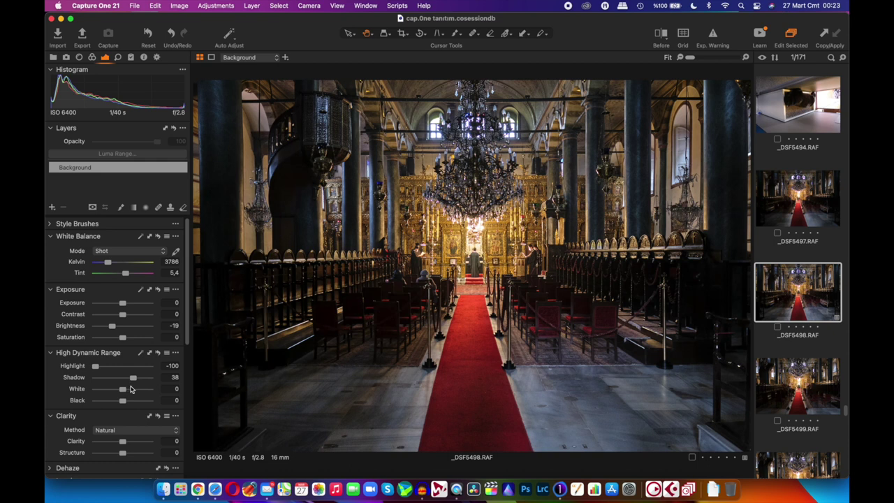
left_click_drag(136, 381, 139, 382)
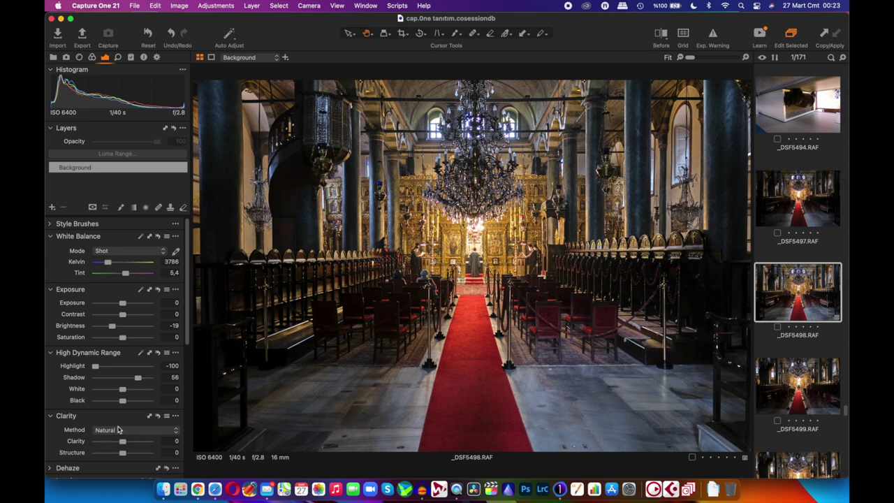
Step: Set Structure to 21 and Clarity to 23
scroll(122, 419, "down", 5)
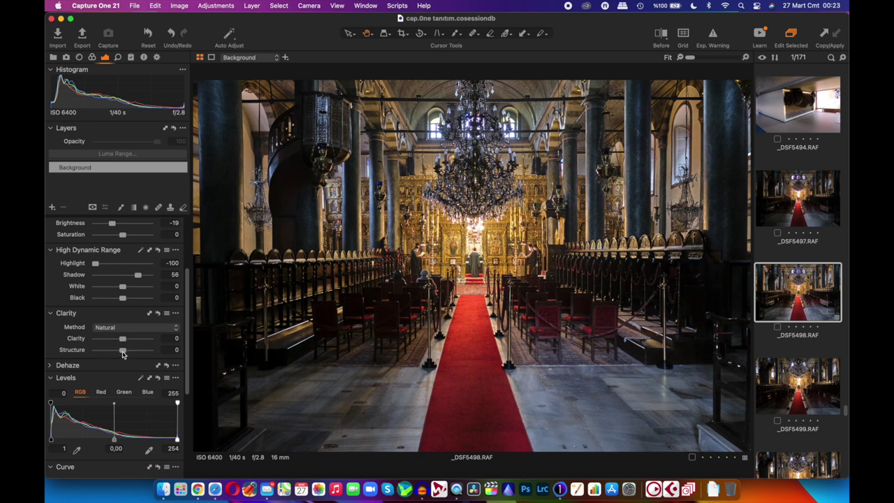
left_click(123, 351)
left_click_drag(123, 351, 128, 351)
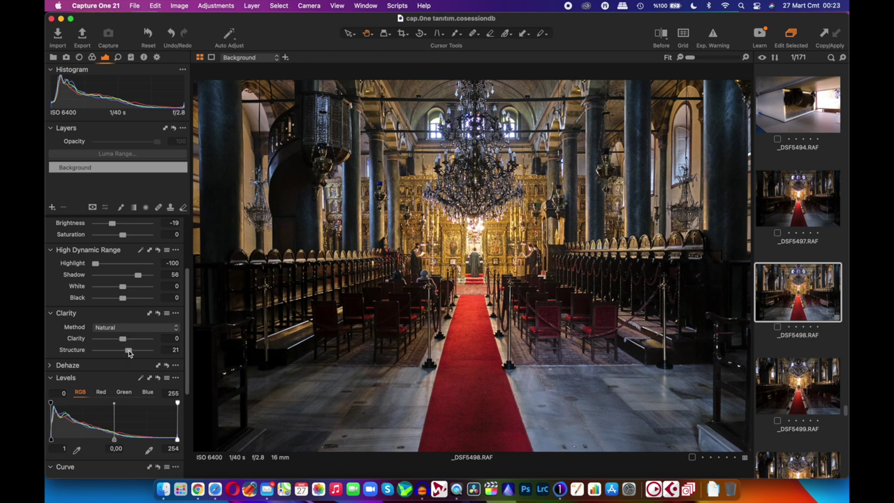
left_click_drag(122, 339, 129, 342)
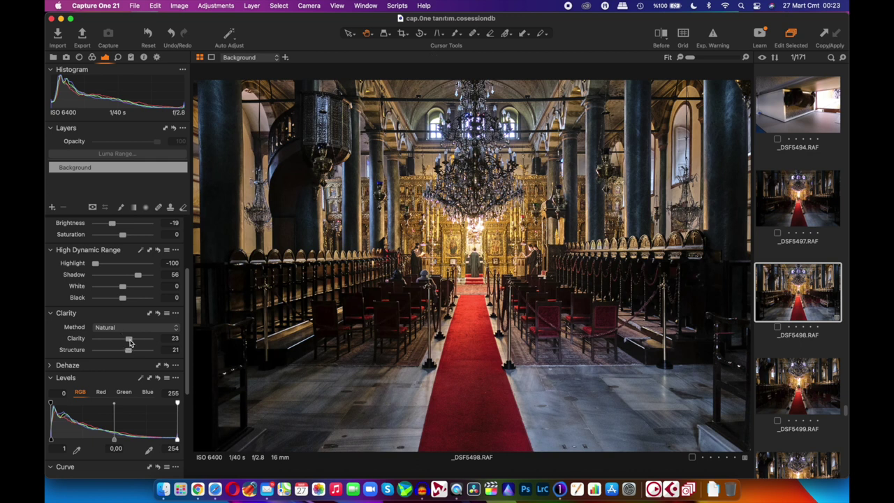
Step: Try Dehaze at 79 and 73, resetting it to 0 each time
left_click(49, 367)
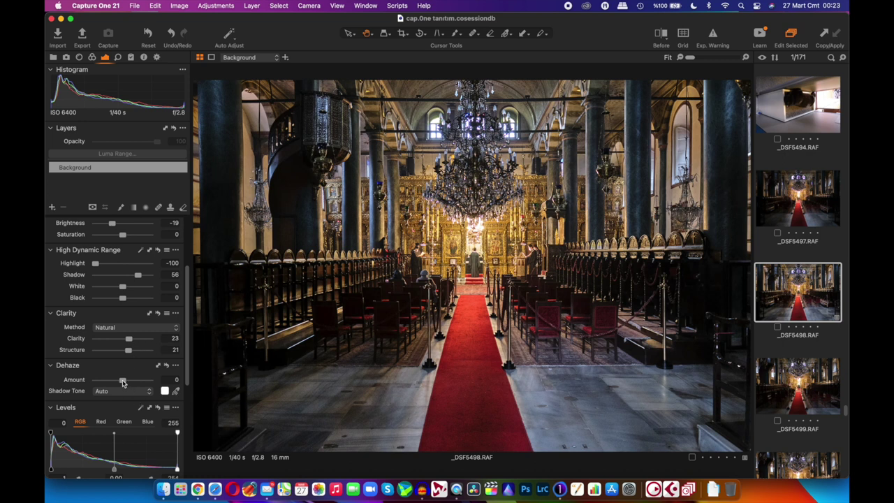
left_click(123, 382)
left_click_drag(123, 382, 145, 386)
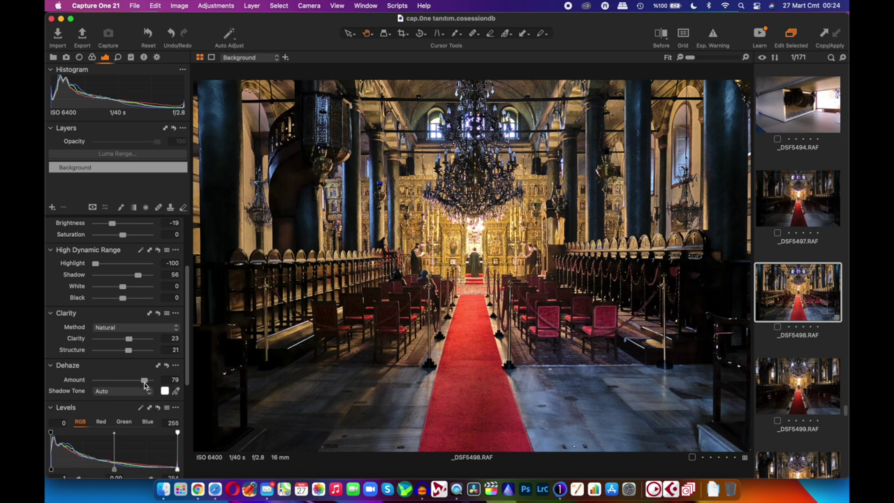
double_click(145, 381)
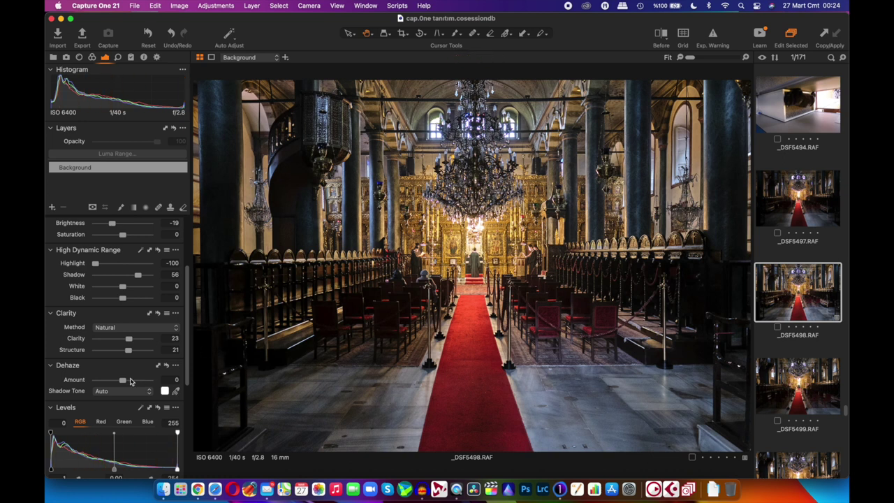
left_click_drag(123, 382, 143, 382)
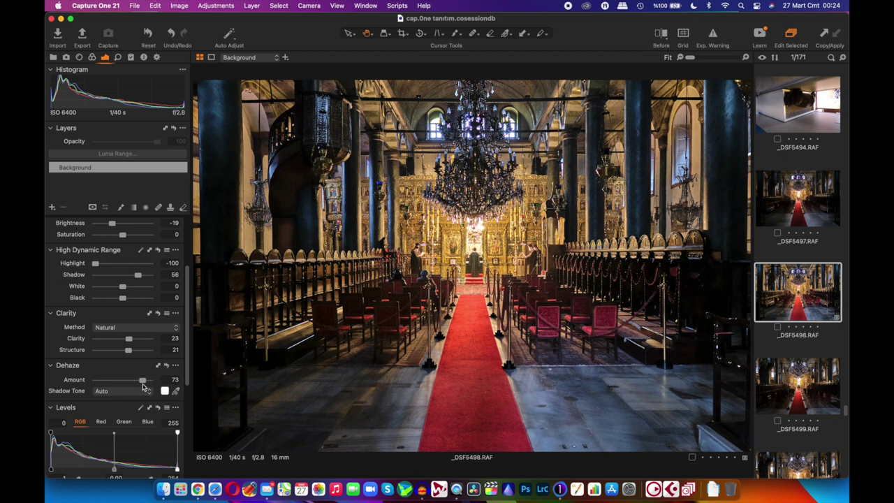
double_click(143, 380)
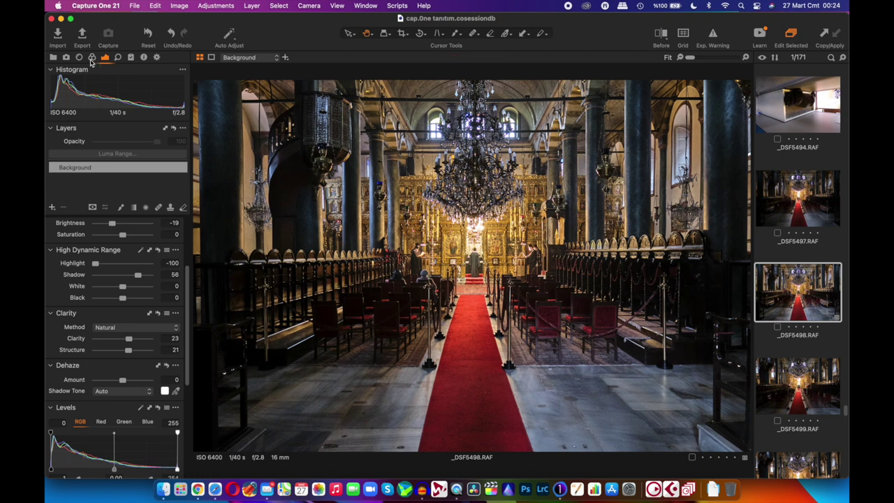
Step: Browse the Base Characteristics curve list and keep the Curve on Auto
left_click(92, 59)
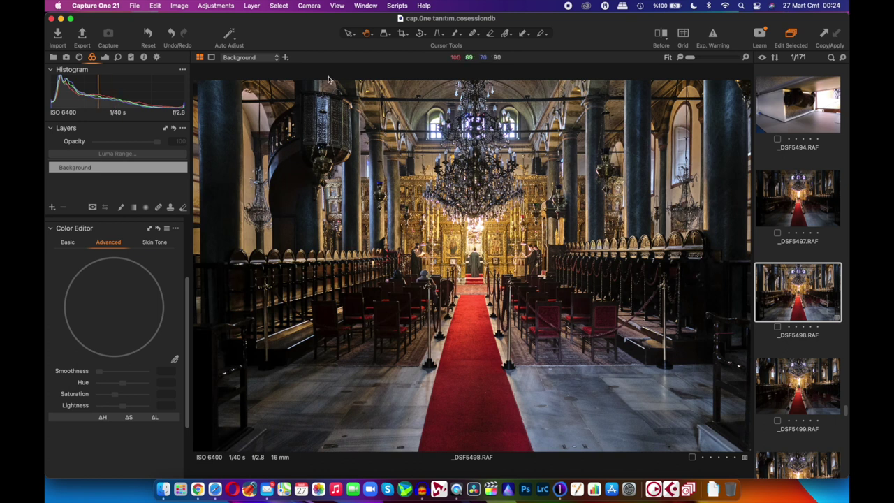
scroll(140, 244, "up", 5)
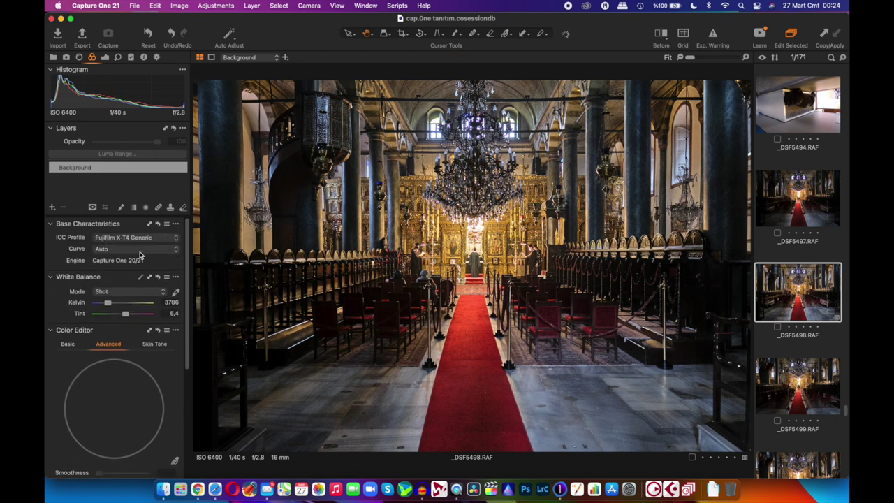
left_click(176, 252)
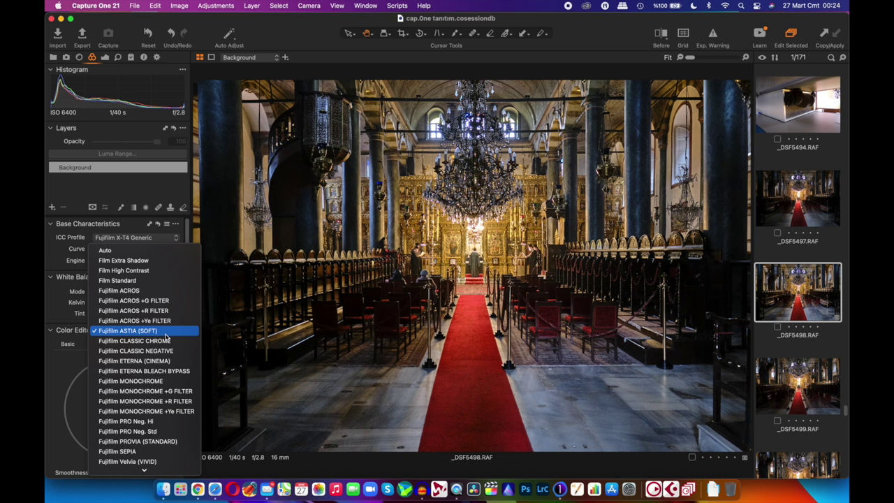
scroll(166, 338, "down", 1)
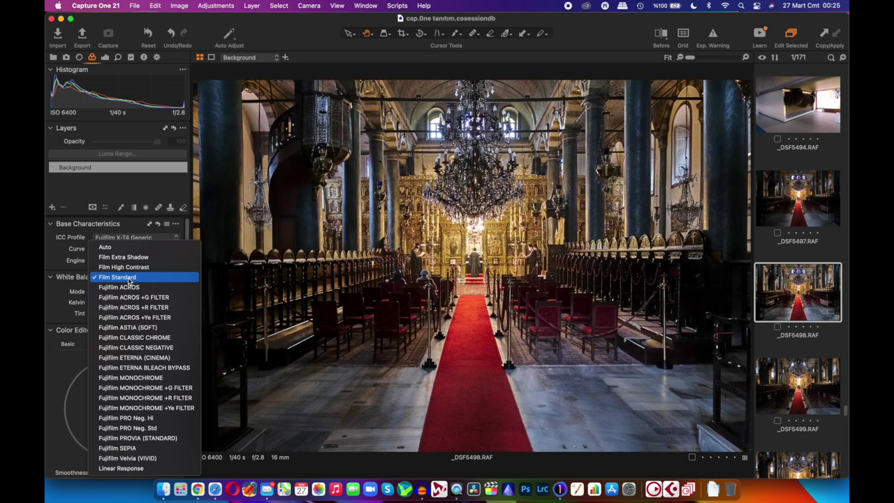
left_click(121, 248)
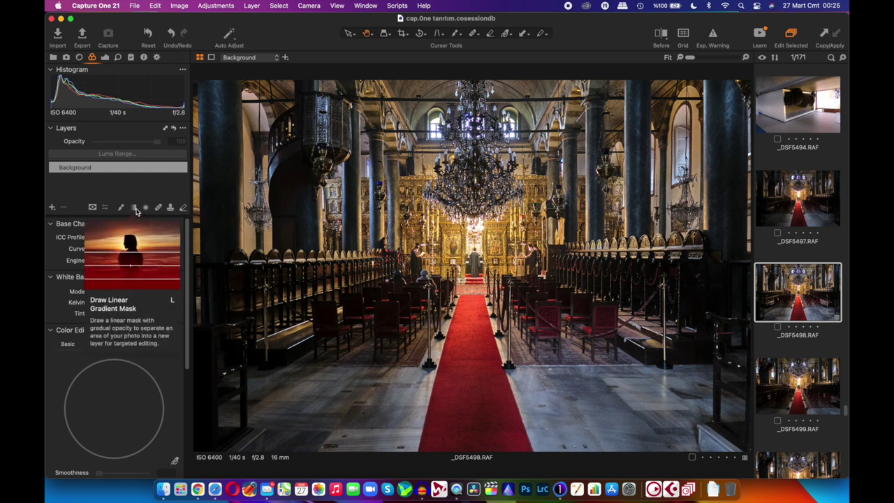
Step: Add an adjustment layer with a linear gradient mask covering the floor, hiding the overlay
left_click(134, 208)
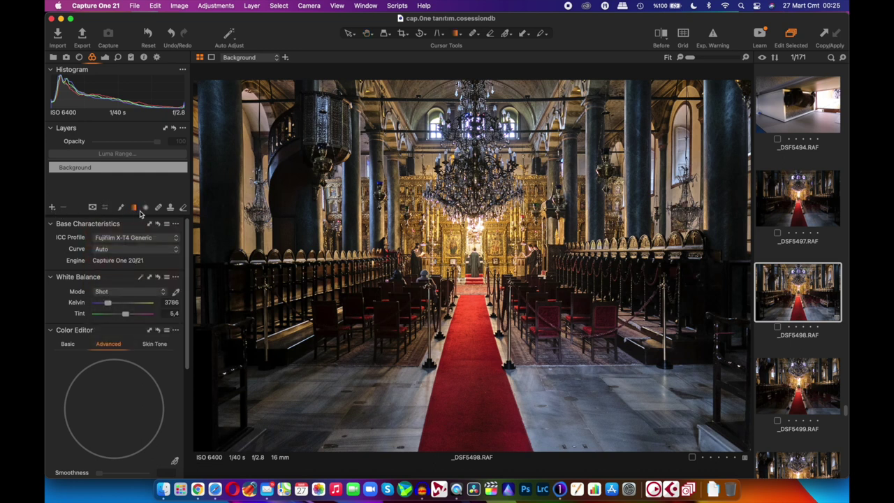
left_click(51, 207)
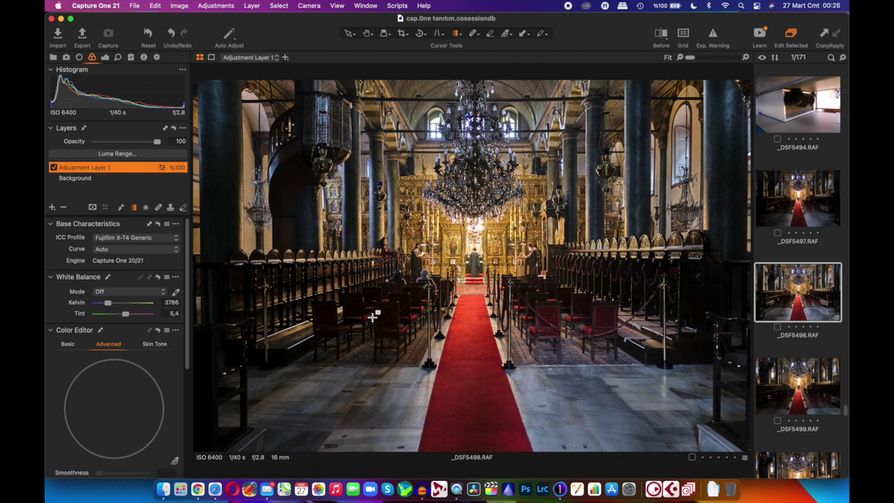
left_click_drag(472, 371, 469, 262)
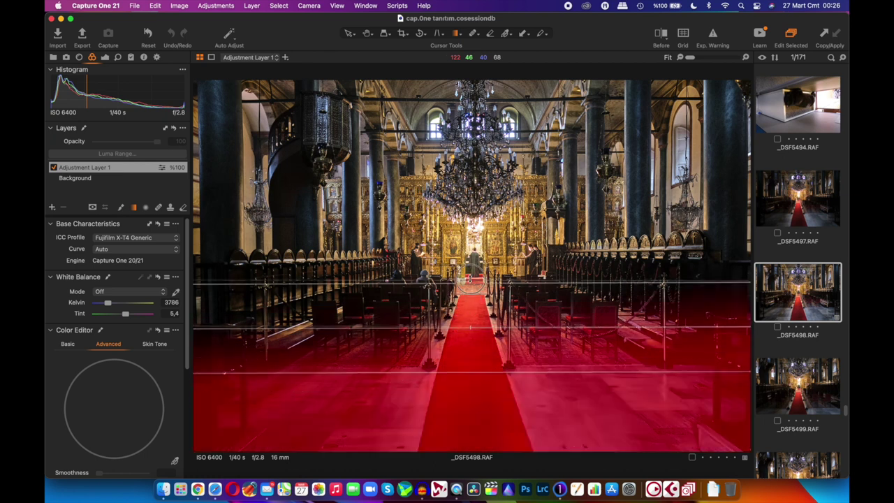
left_click_drag(468, 320, 468, 312)
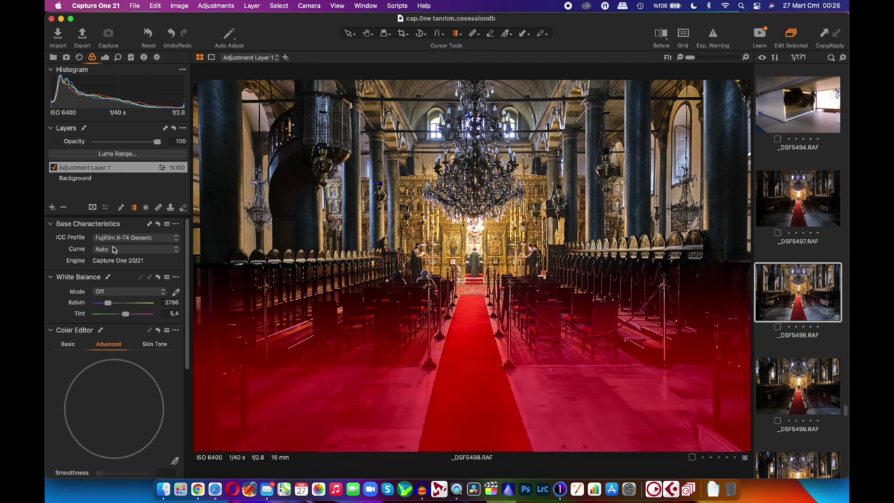
key("m")
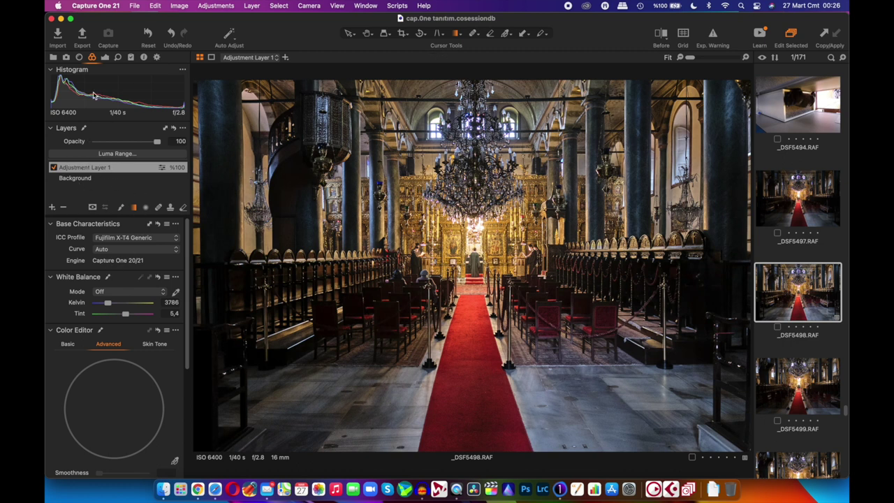
Step: Set the layer's Exposure -0.58, Contrast 7, Highlight -100, Shadow 100 and Clarity 45
left_click(105, 57)
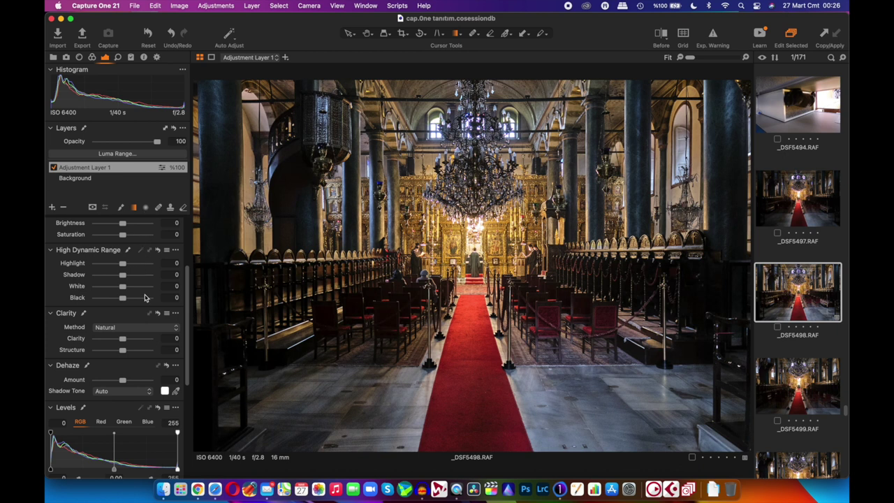
scroll(127, 270, "up", 1)
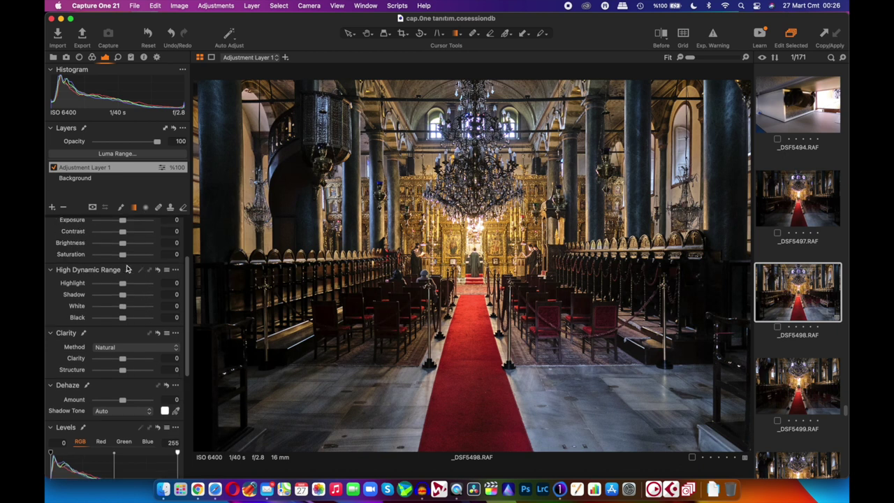
scroll(127, 270, "up", 3)
scroll(121, 291, "down", 3)
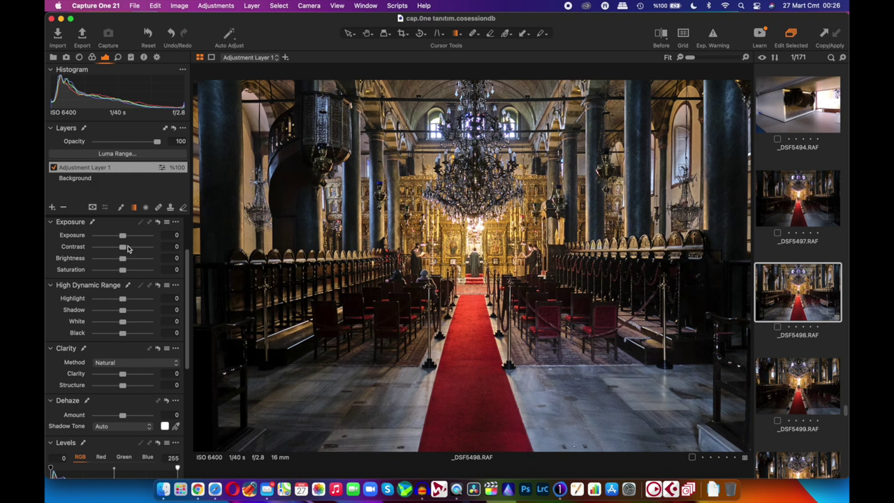
left_click_drag(122, 235, 120, 238)
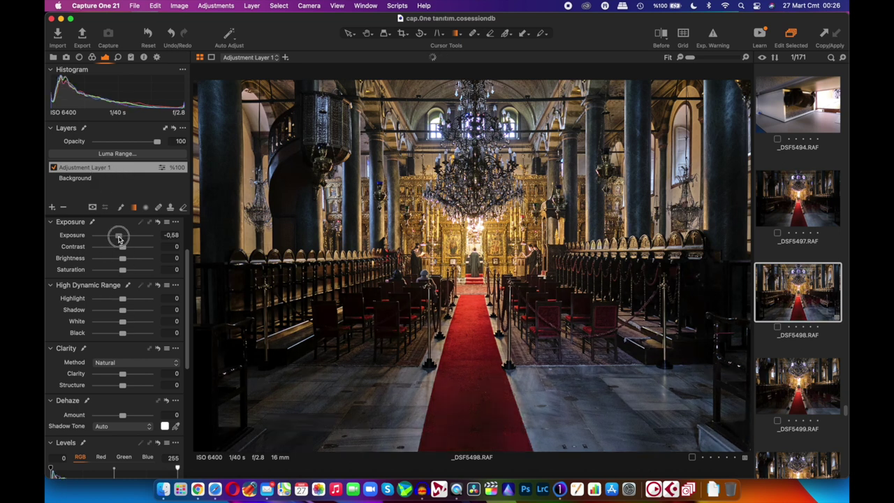
left_click_drag(122, 246, 127, 247)
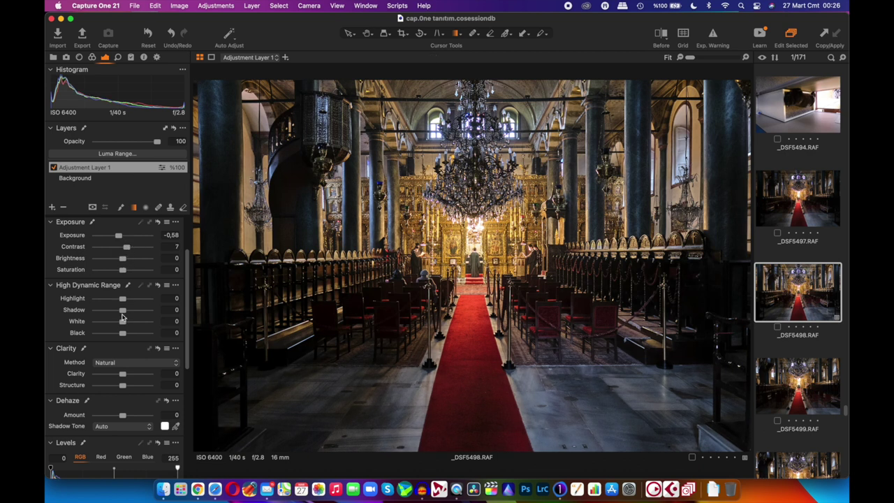
mouse_move(123, 298)
left_mouse_down()
mouse_move(84, 299)
mouse_move(197, 316)
left_mouse_up()
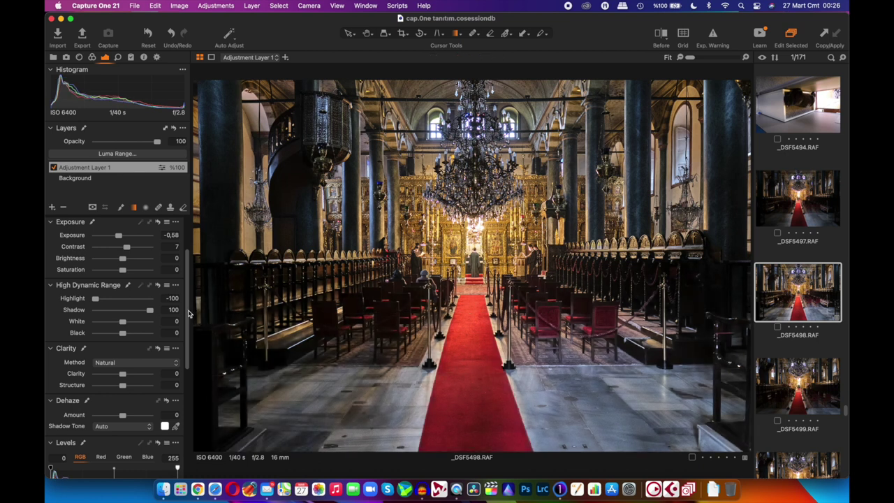
left_click_drag(122, 374, 134, 375)
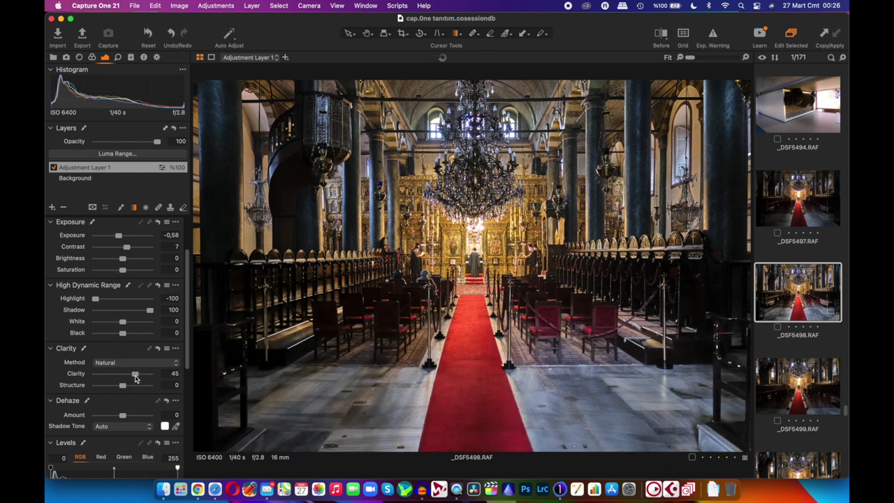
scroll(136, 377, "down", 5)
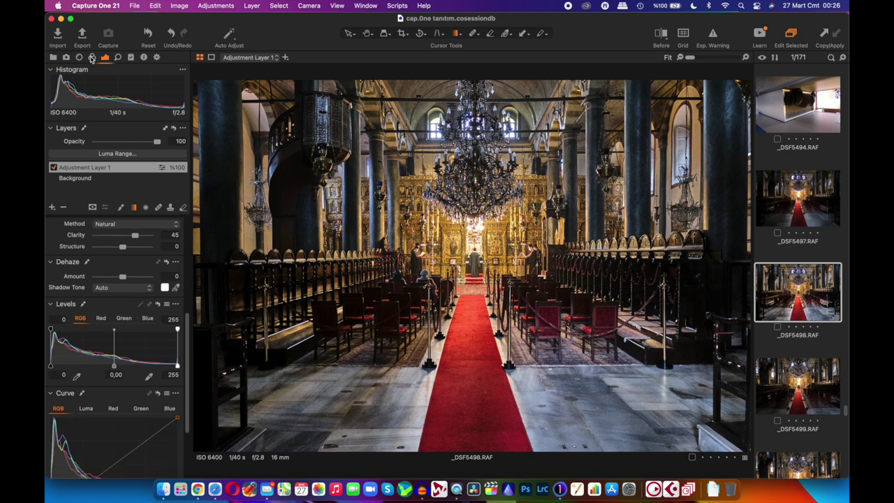
Step: Warm the layer to 14000 K, delete Adjustment Layer 1, then reset and undo the reset
left_click(92, 58)
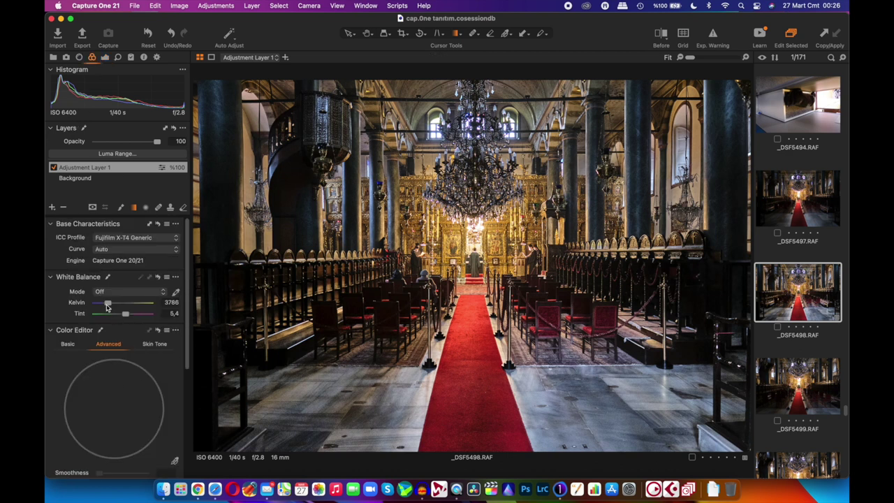
left_click_drag(106, 305, 180, 315)
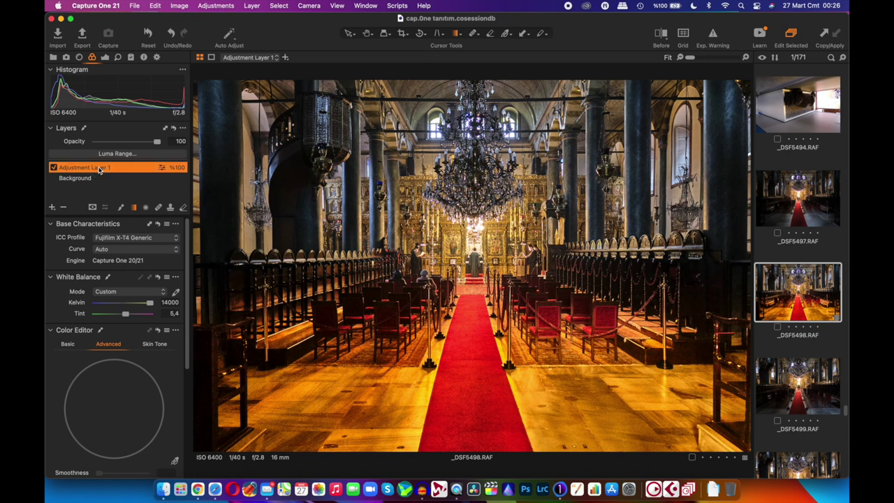
key("BackSpace")
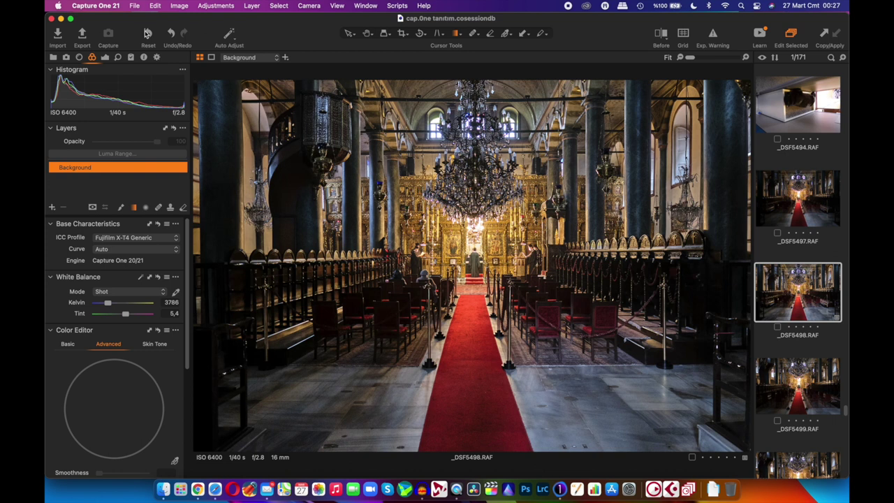
left_click(147, 33)
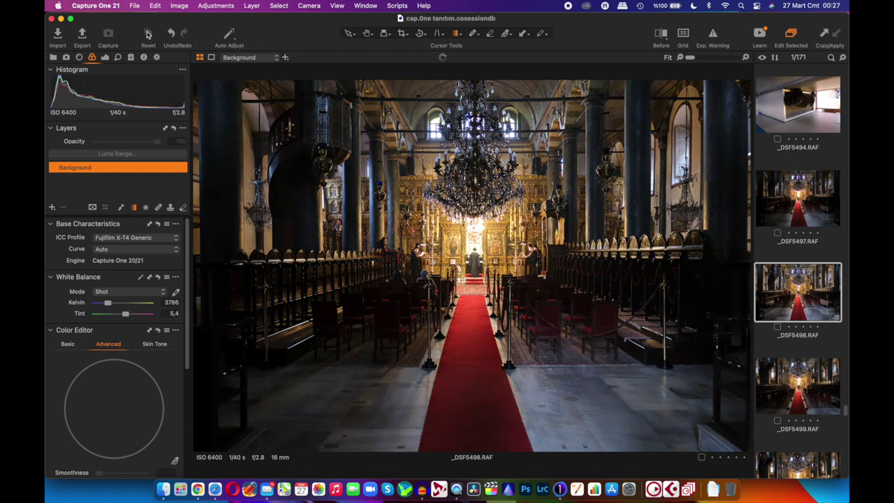
key("super+z")
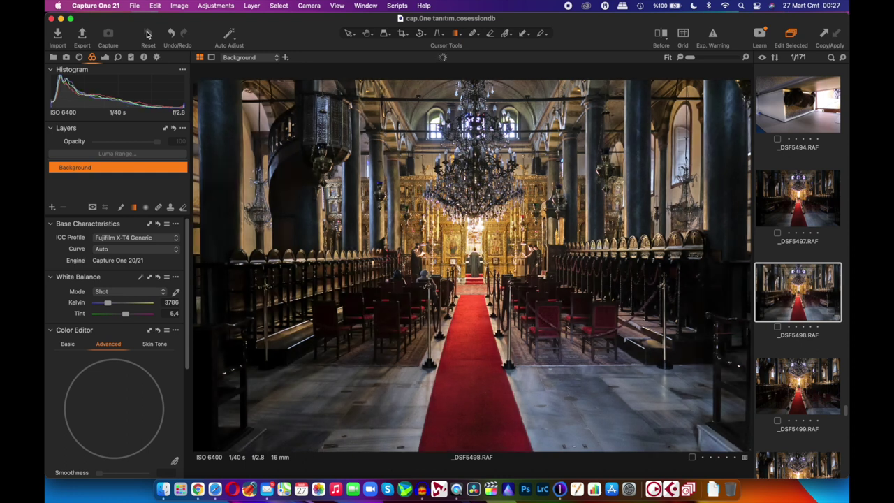